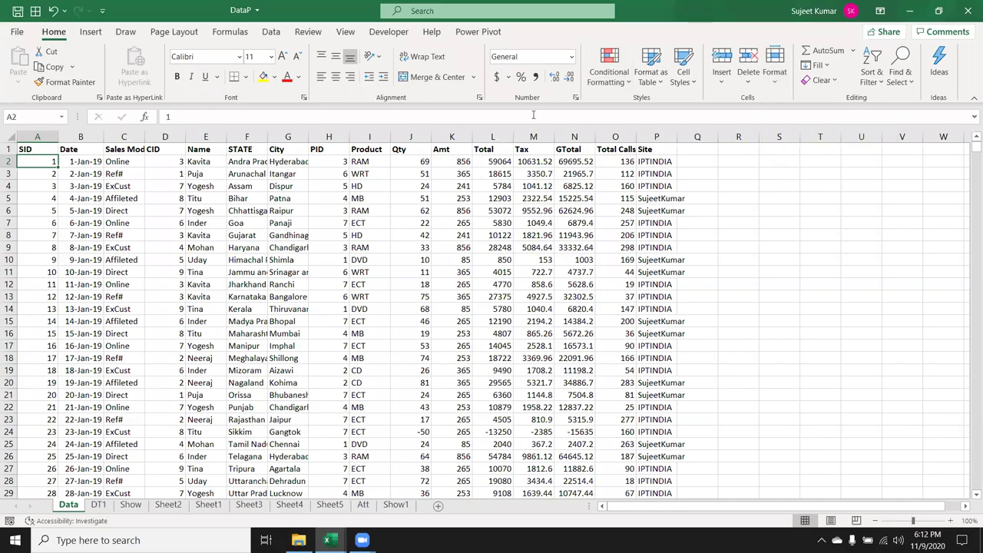
Insert a pivot table on a new worksheet from the Data!$A$1:$P$3914 range.
{"action": "left_click", "coordinate": [43, 146]}
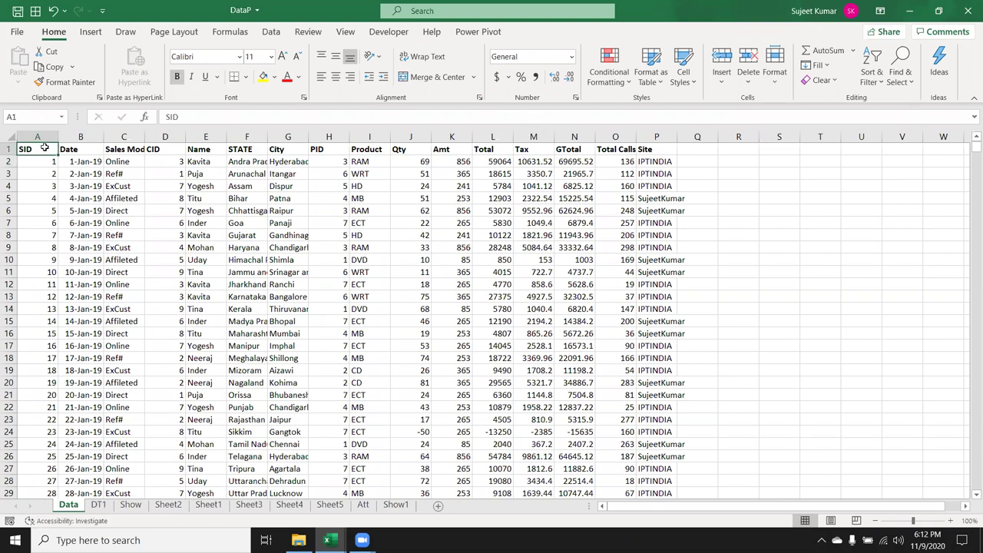
{"action": "left_click", "coordinate": [91, 31]}
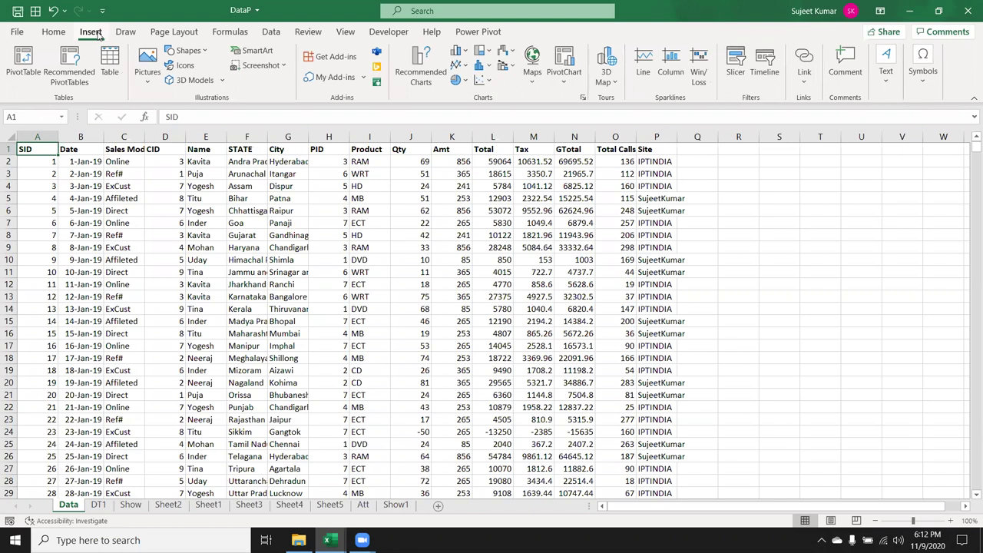
{"action": "left_click", "coordinate": [16, 67]}
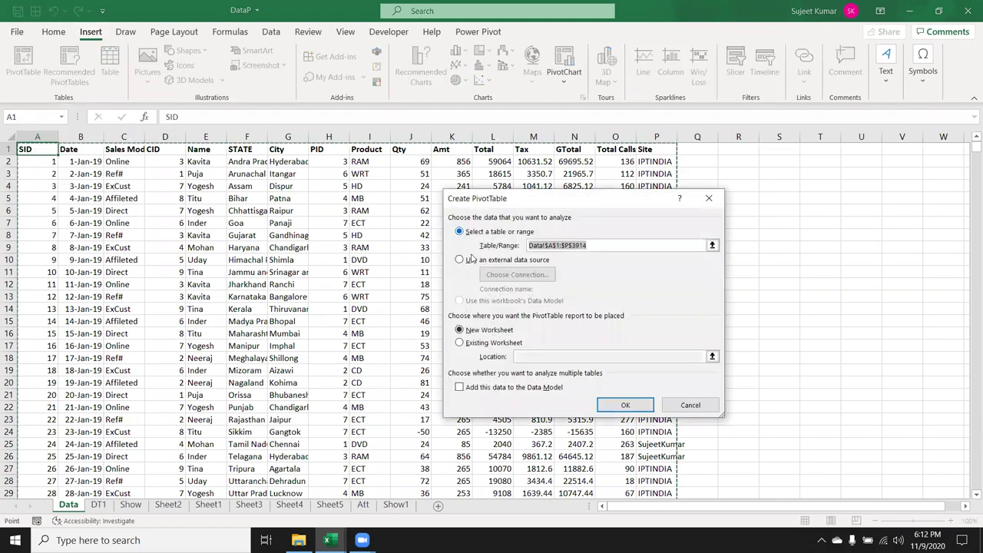
{"action": "left_click", "coordinate": [623, 406]}
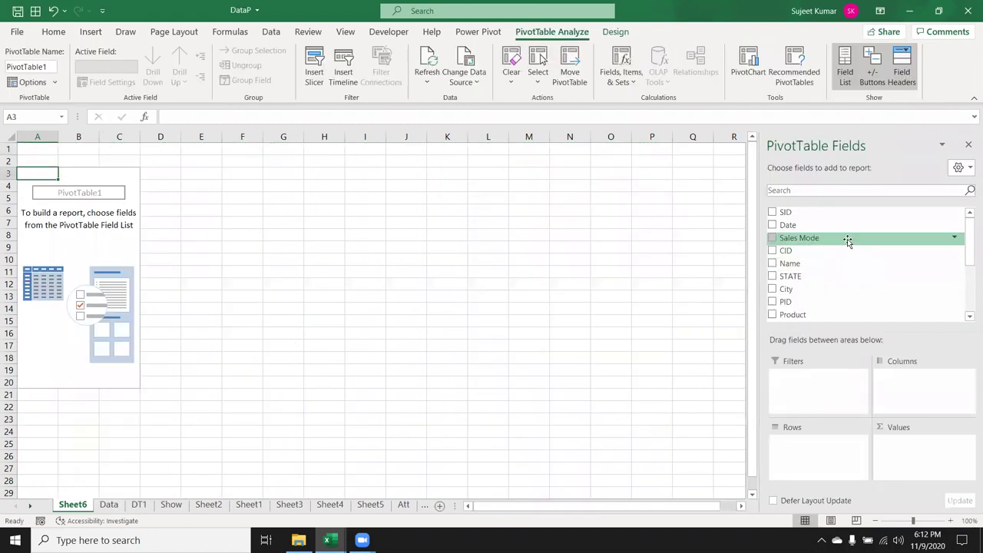
Try Sales Mode in Rows and remove it, then put City in Rows and Qty in Values.
{"action": "mouse_move", "coordinate": [847, 240]}
{"action": "left_mouse_down"}
{"action": "mouse_move", "coordinate": [799, 444]}
{"action": "mouse_move", "coordinate": [795, 245]}
{"action": "left_mouse_up"}
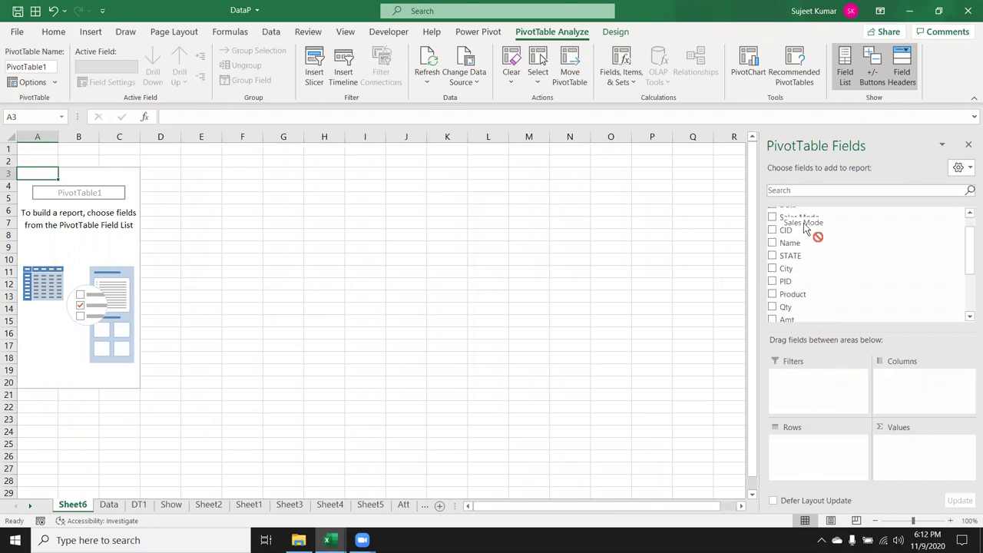
{"action": "mouse_move", "coordinate": [795, 246]}
{"action": "left_mouse_down"}
{"action": "mouse_move", "coordinate": [827, 453]}
{"action": "mouse_move", "coordinate": [821, 474]}
{"action": "left_mouse_up"}
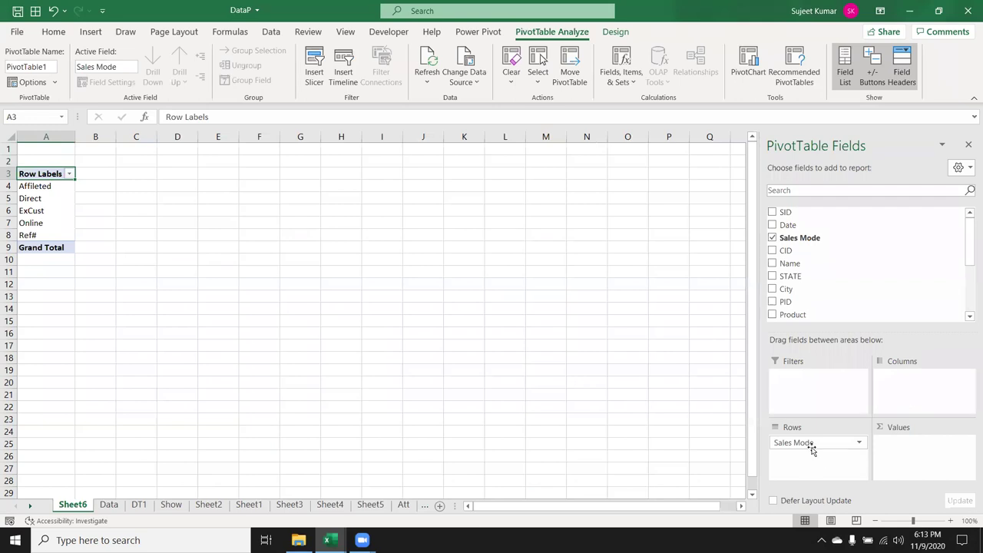
{"action": "left_click_drag", "start_coordinate": [812, 445], "coordinate": [887, 276]}
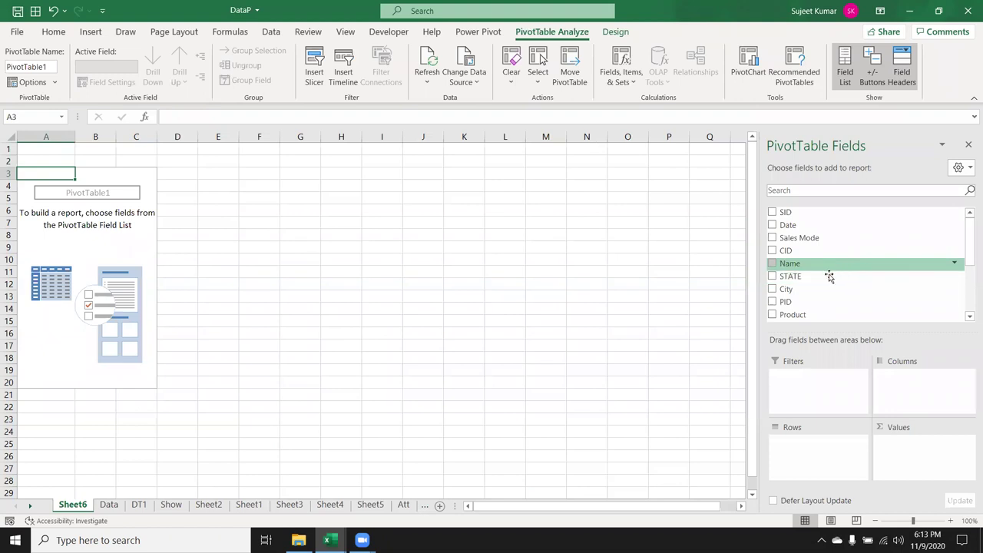
{"action": "left_click_drag", "start_coordinate": [818, 287], "coordinate": [806, 453]}
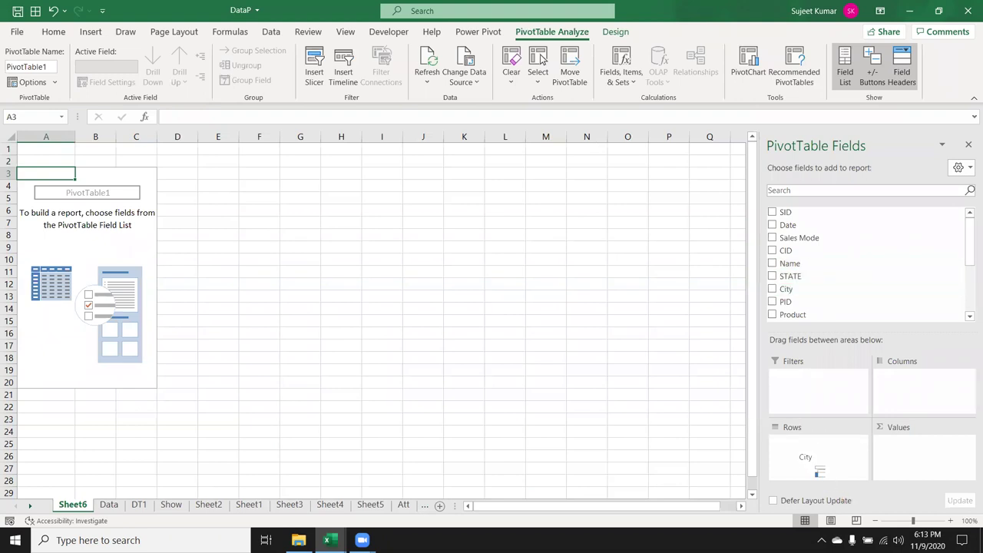
{"action": "left_click", "coordinate": [969, 315]}
{"action": "left_click", "coordinate": [969, 315]}
{"action": "left_click", "coordinate": [969, 315]}
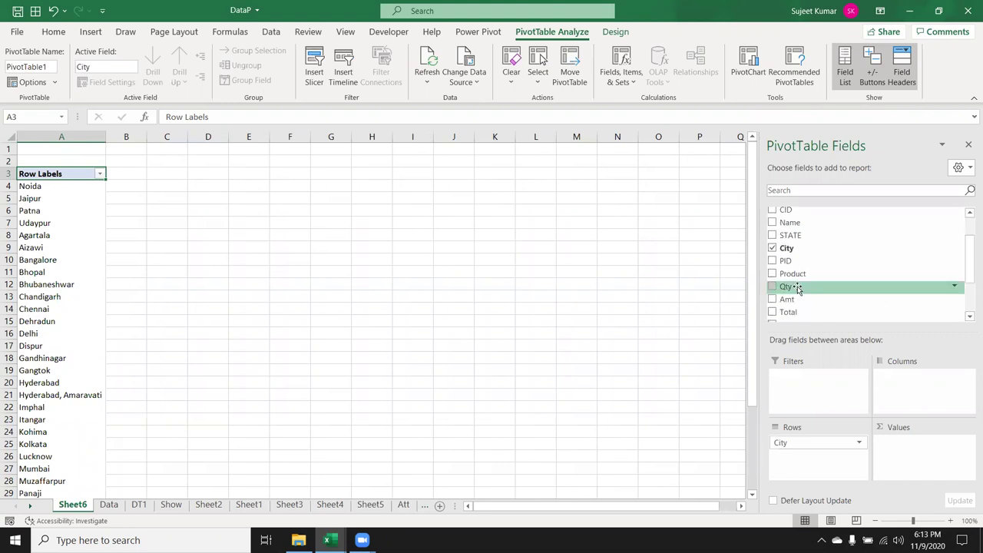
{"action": "left_click_drag", "start_coordinate": [798, 288], "coordinate": [916, 452]}
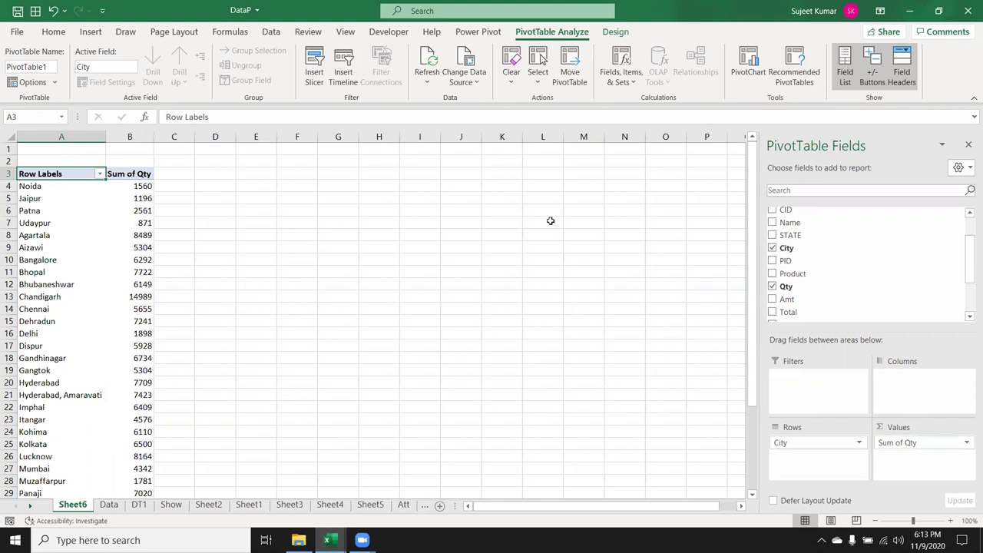
Sort the cities by Sum of Qty from smallest to largest.
{"action": "left_click", "coordinate": [144, 198]}
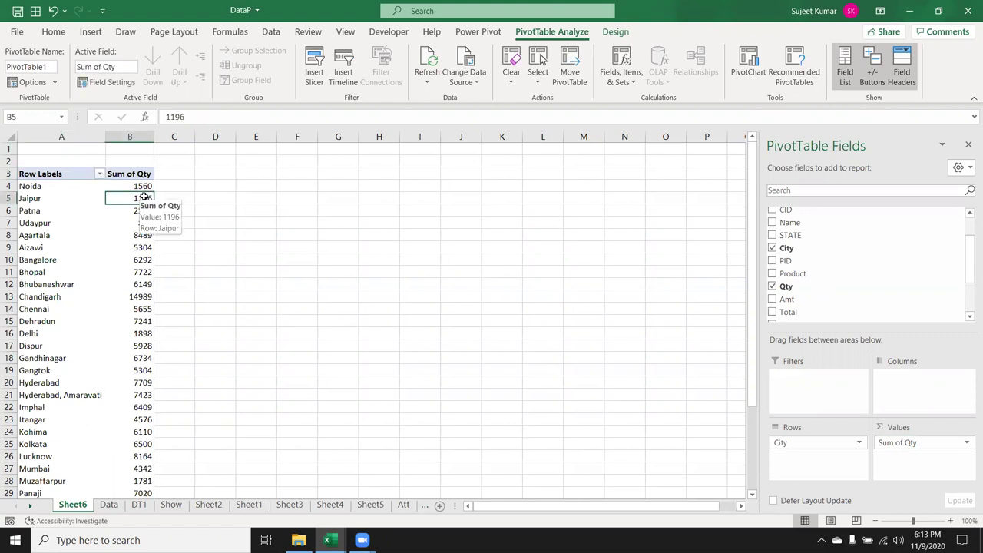
{"action": "right_click", "coordinate": [144, 197]}
{"action": "mouse_move", "coordinate": [190, 287]}
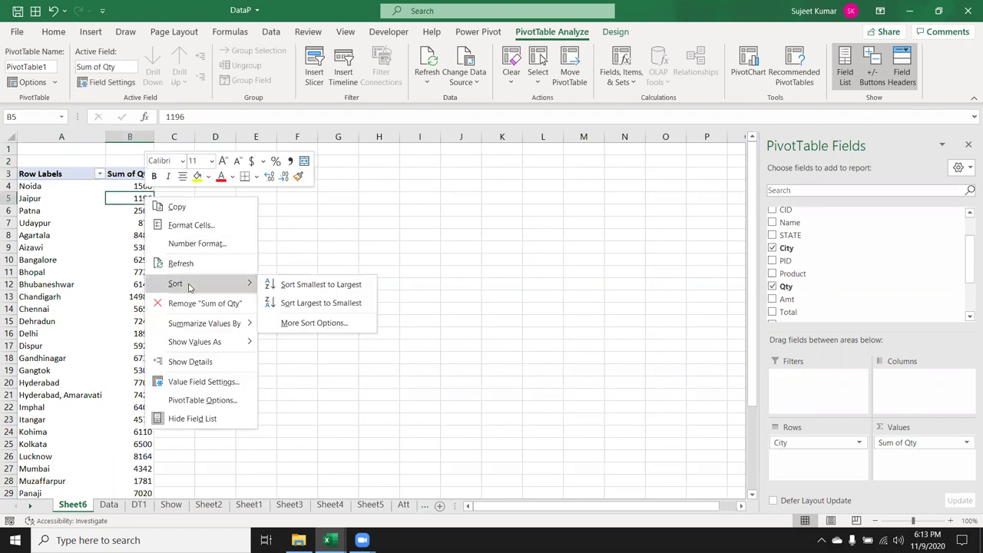
{"action": "left_click", "coordinate": [291, 286]}
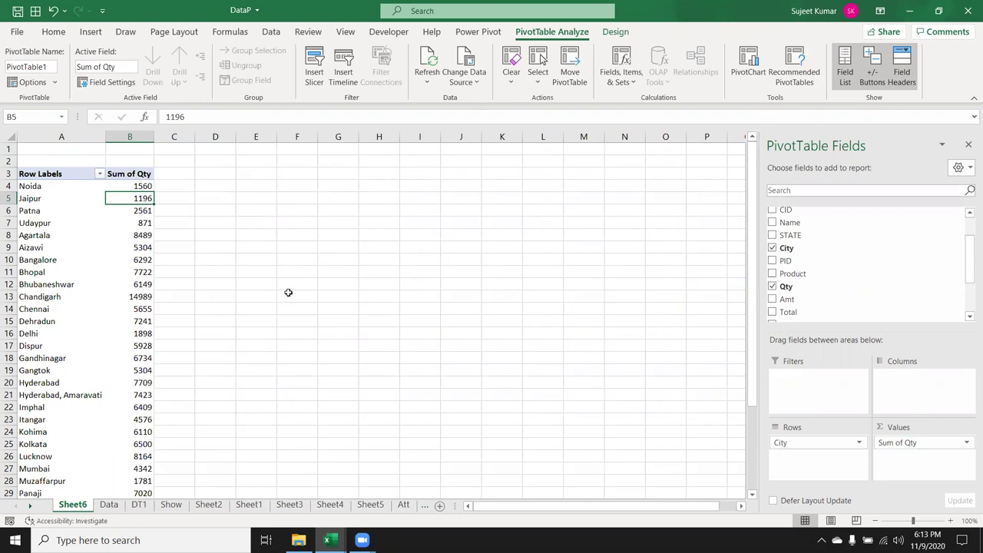
Re-sort the cities largest to smallest so Chandigarh (14989) is on top.
{"action": "right_click", "coordinate": [142, 197]}
{"action": "mouse_move", "coordinate": [232, 321]}
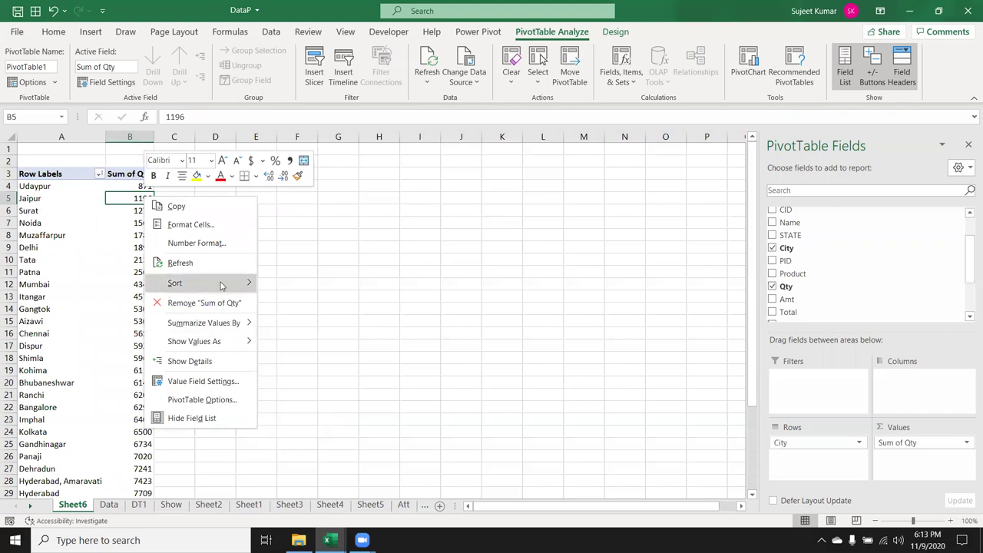
{"action": "mouse_move", "coordinate": [224, 284]}
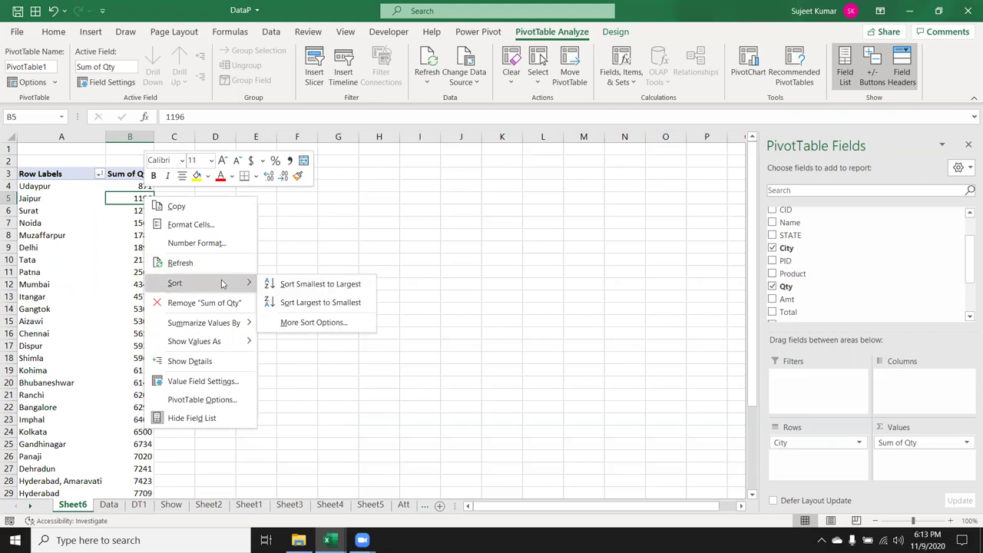
{"action": "left_click", "coordinate": [284, 304]}
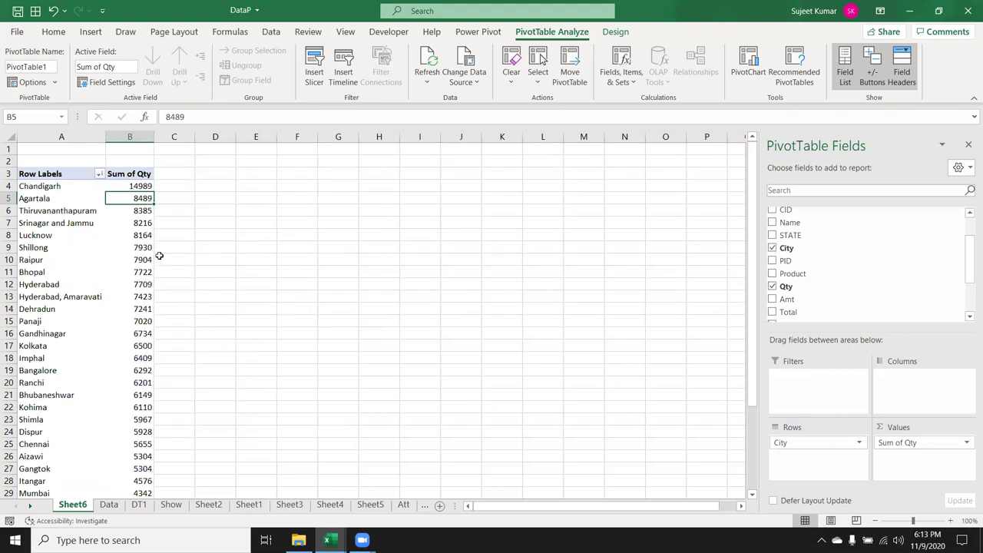
{"action": "left_click", "coordinate": [51, 212]}
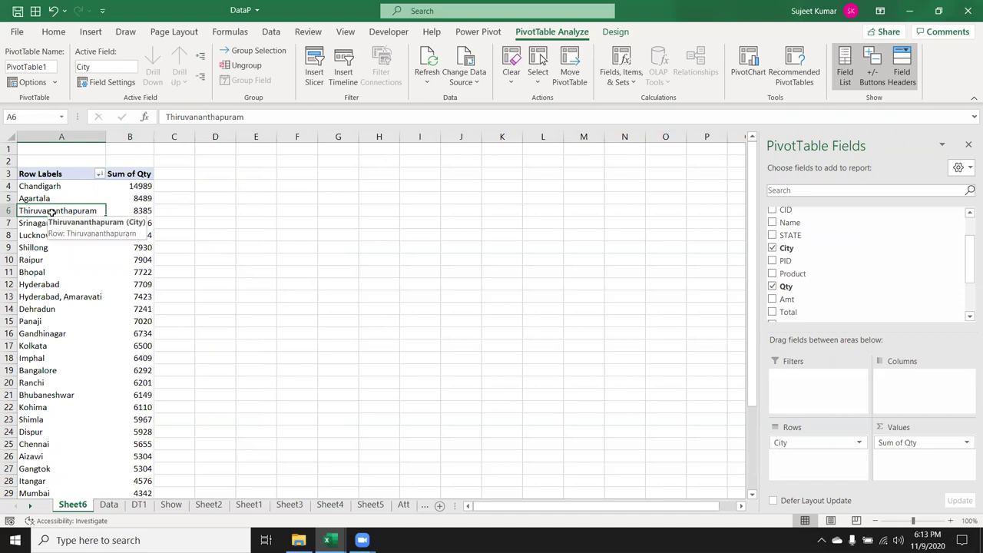
Sort the city names A to Z, then Z to A so Thiruvananthapuram leads.
{"action": "right_click", "coordinate": [52, 213]}
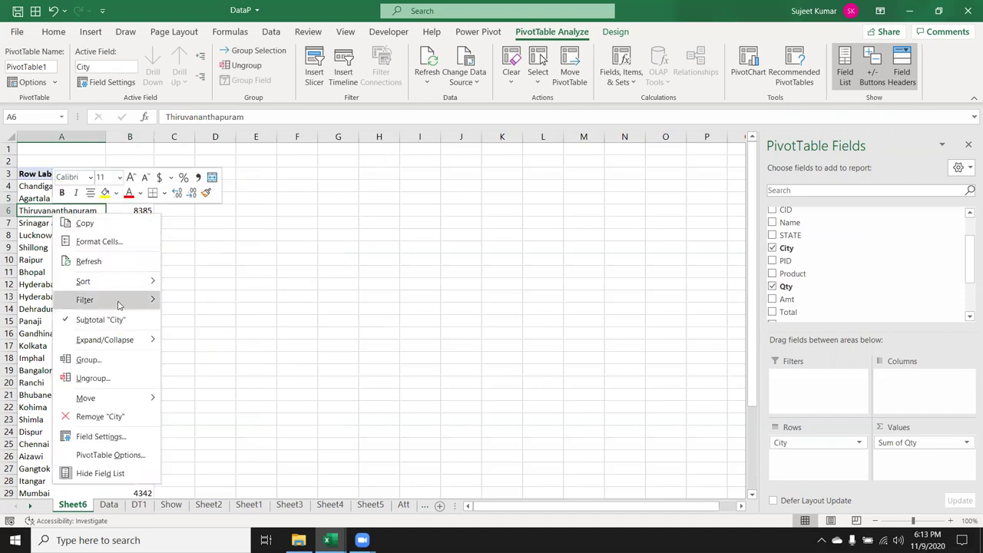
{"action": "mouse_move", "coordinate": [124, 285]}
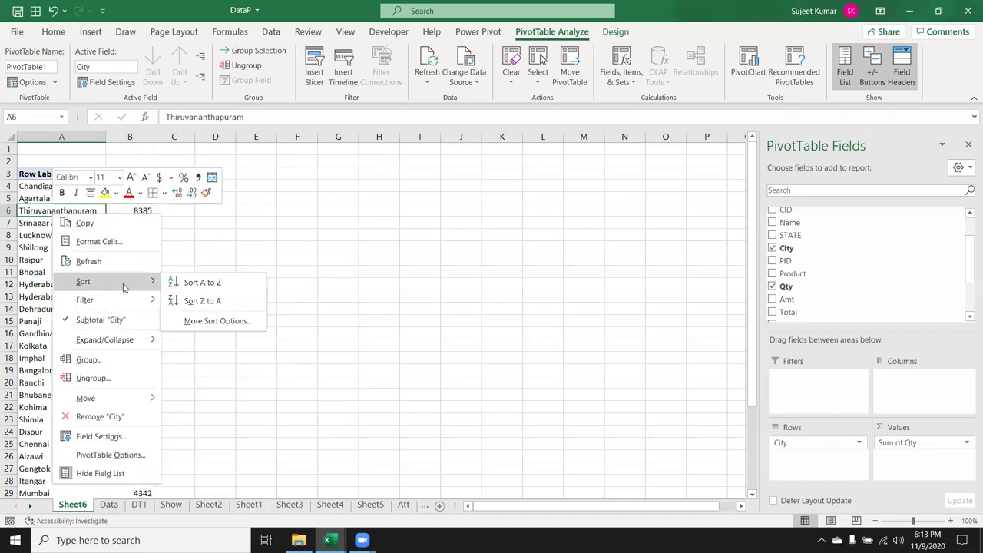
{"action": "left_click", "coordinate": [188, 285]}
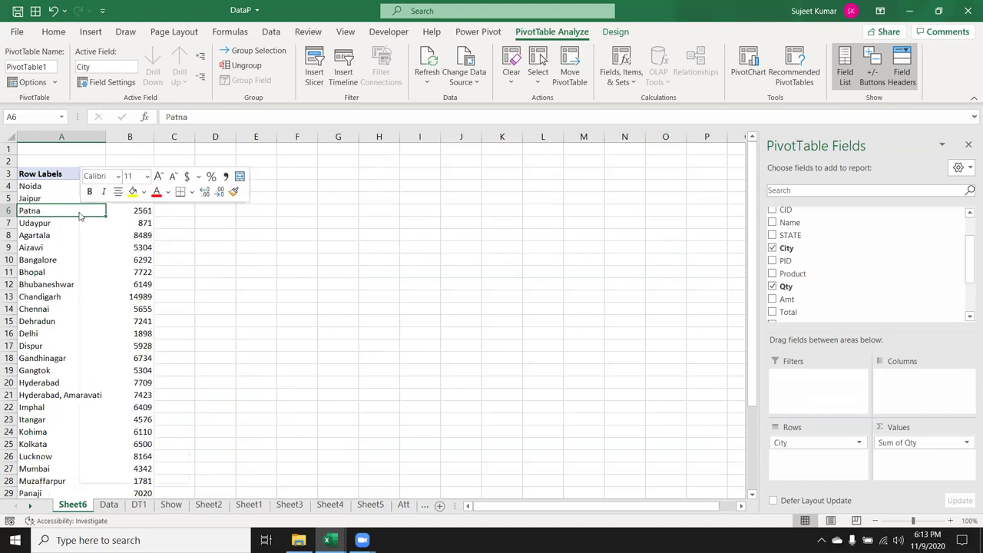
{"action": "right_click", "coordinate": [80, 216]}
{"action": "mouse_move", "coordinate": [143, 285]}
{"action": "left_click", "coordinate": [209, 307]}
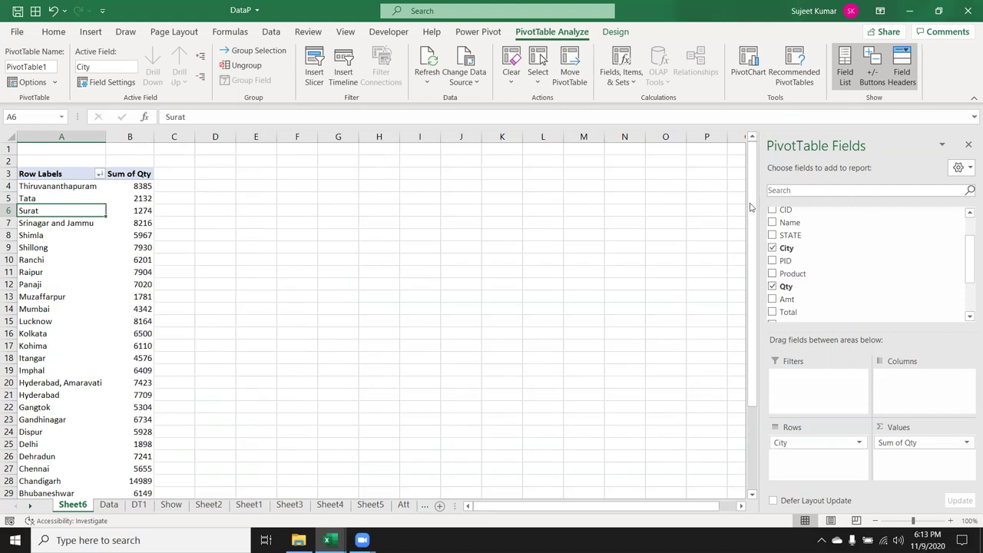
Add Product under City in Rows and sort each city's products largest to smallest.
{"action": "mouse_move", "coordinate": [837, 273]}
{"action": "left_mouse_down"}
{"action": "mouse_move", "coordinate": [828, 459]}
{"action": "mouse_move", "coordinate": [814, 446]}
{"action": "left_mouse_up"}
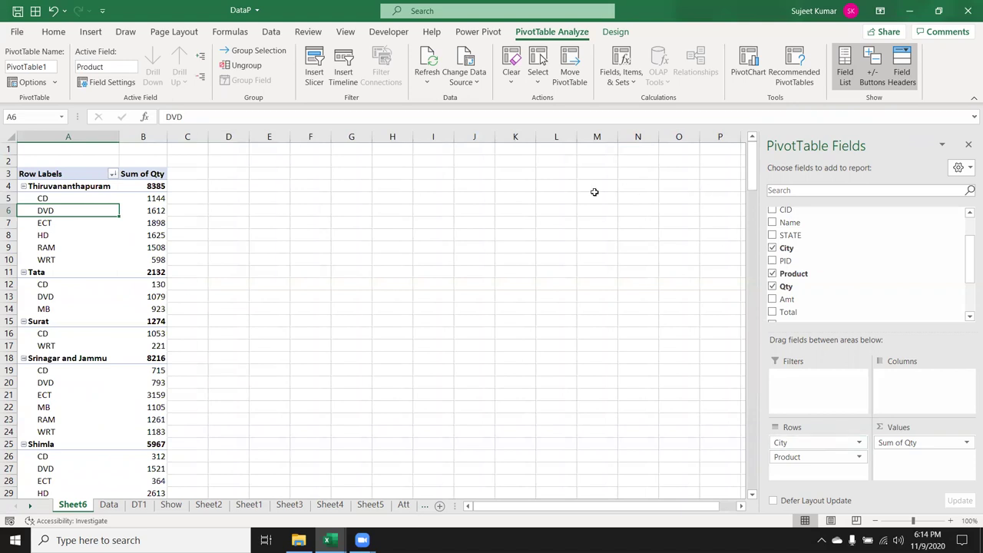
{"action": "left_click", "coordinate": [159, 199]}
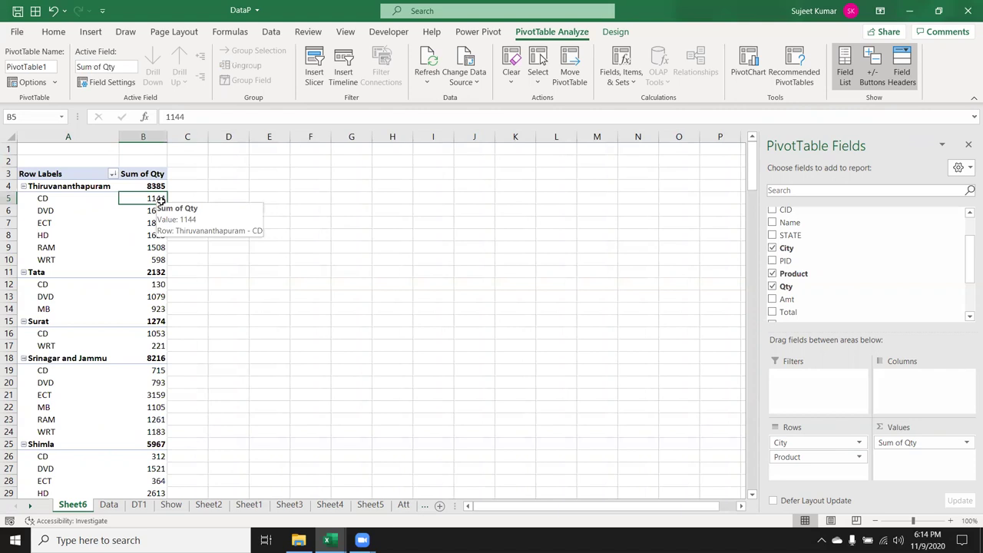
{"action": "right_click", "coordinate": [161, 200]}
{"action": "mouse_move", "coordinate": [194, 290]}
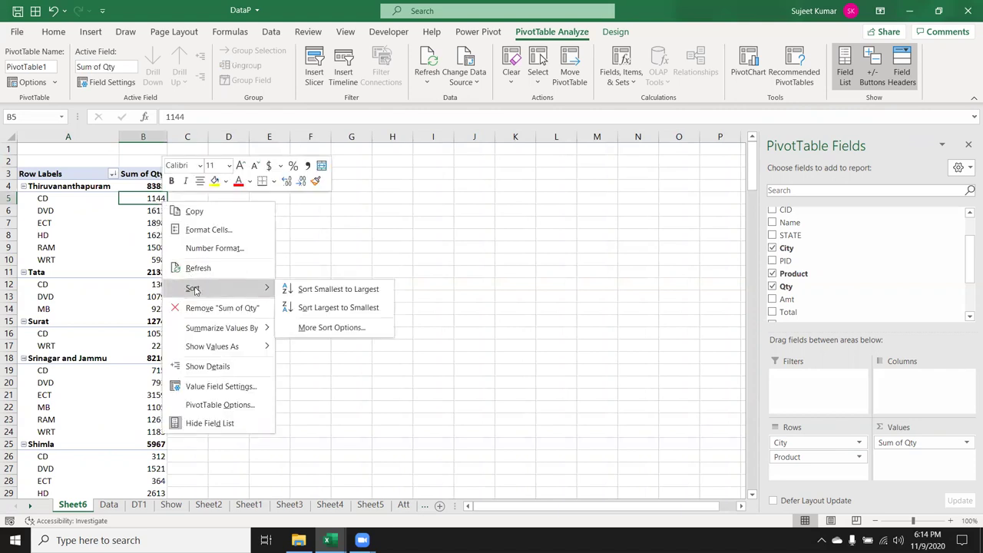
{"action": "left_click", "coordinate": [304, 308]}
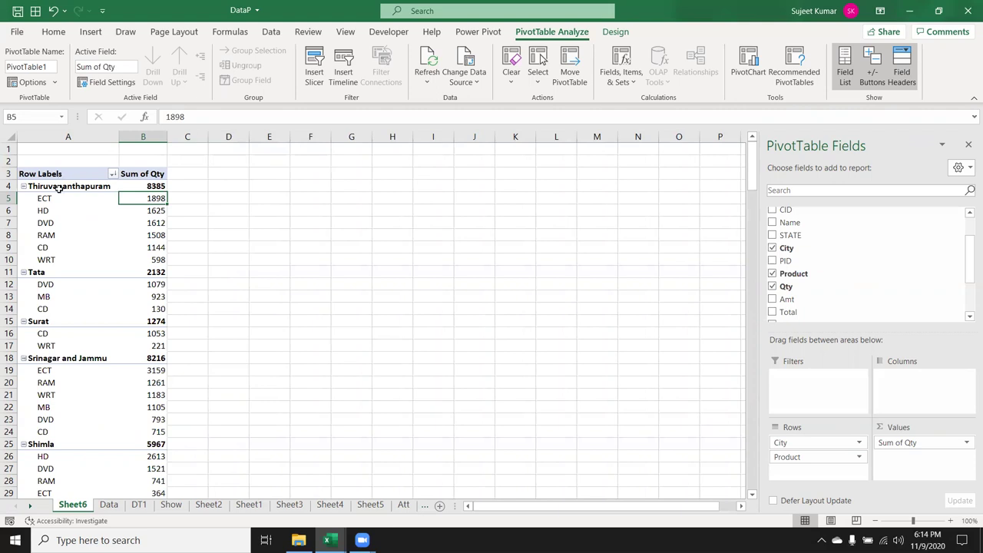
{"action": "left_click", "coordinate": [59, 189]}
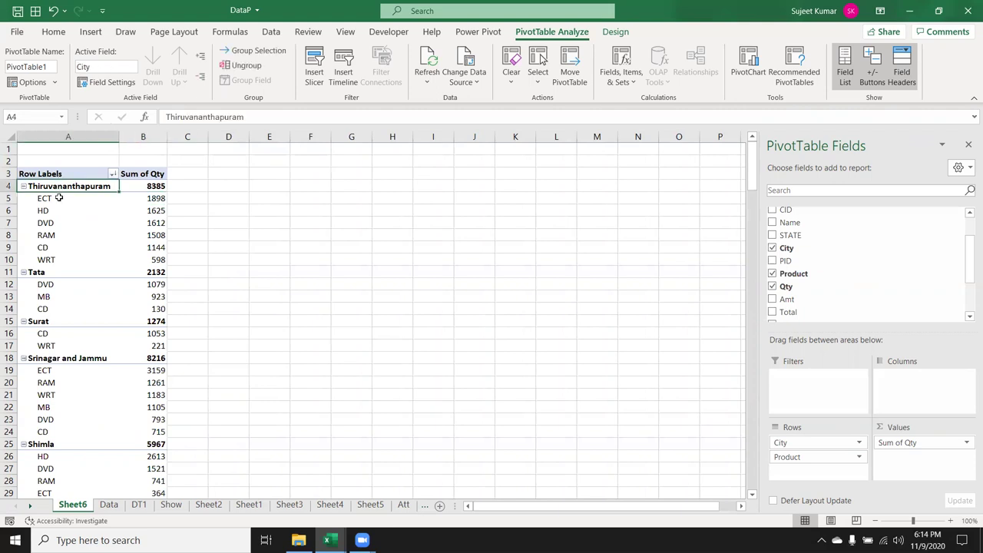
Review the ECT and Thiruvananthapuram labels, then reselect a cell in the pivot table.
{"action": "left_click", "coordinate": [59, 197]}
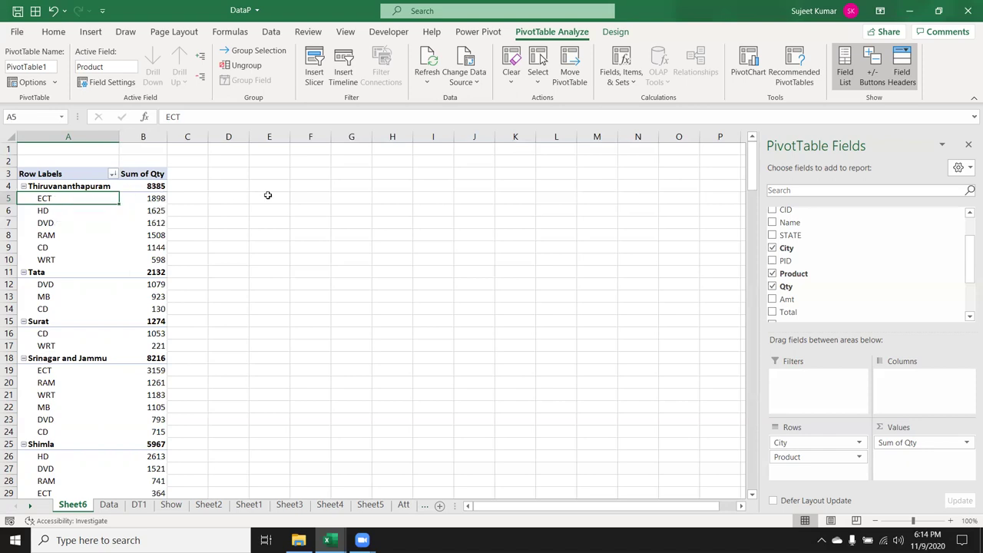
{"action": "left_click", "coordinate": [100, 187]}
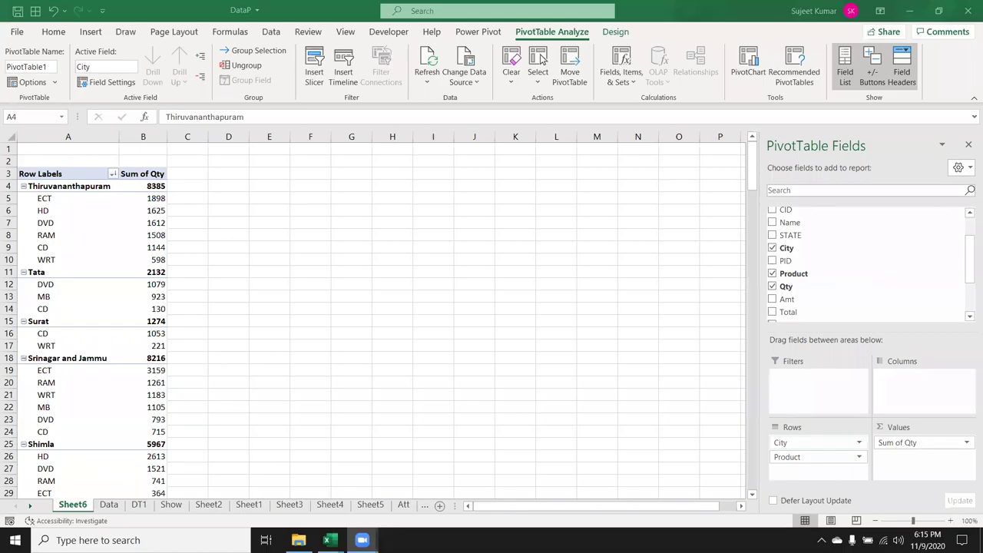
{"action": "left_click", "coordinate": [77, 190]}
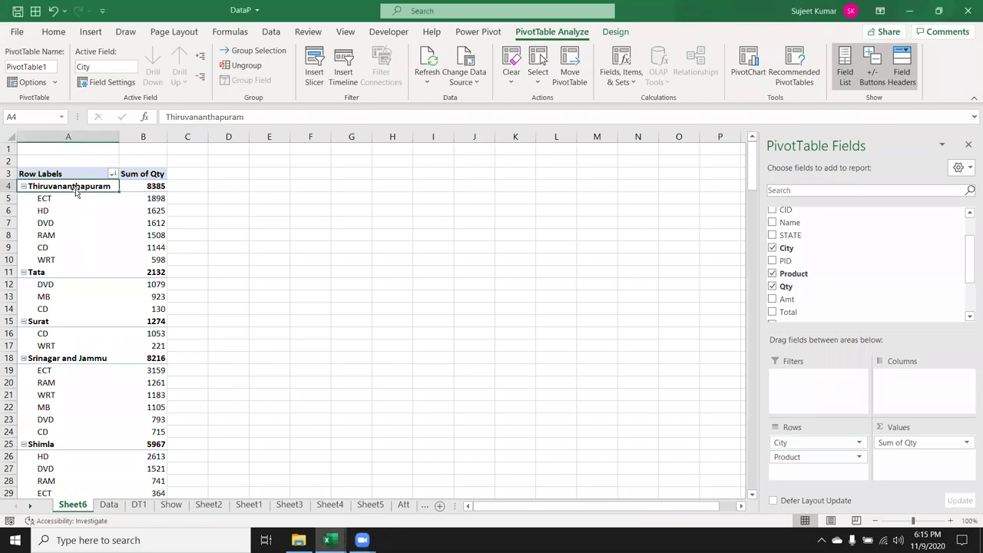
{"action": "left_click", "coordinate": [72, 204]}
{"action": "left_click", "coordinate": [725, 447]}
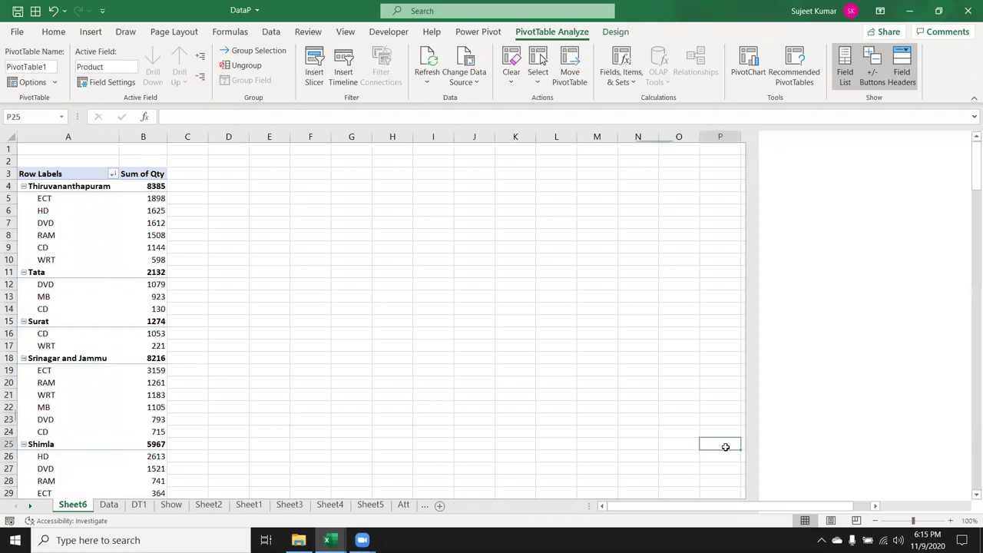
{"action": "left_click", "coordinate": [129, 289]}
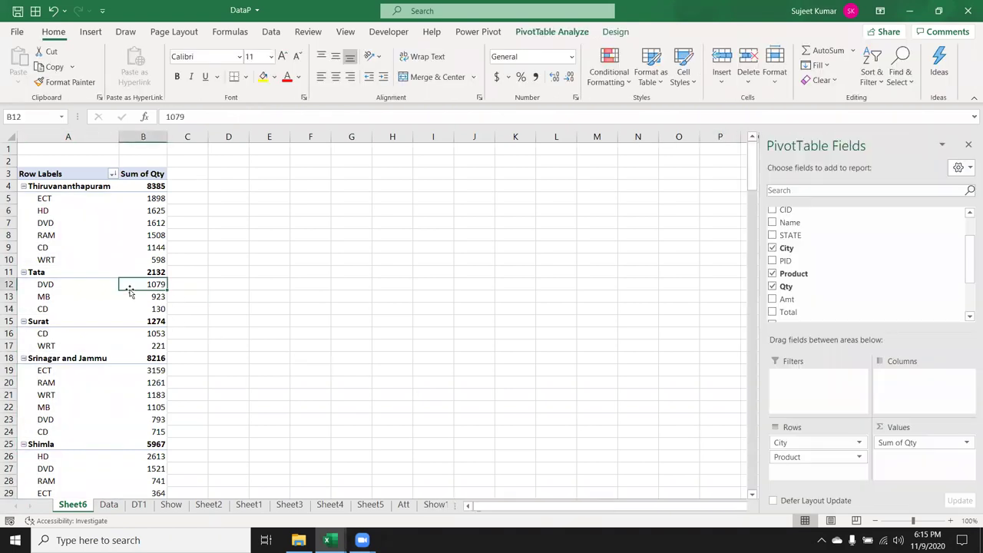
Move Product from Rows to Columns and sort the product columns A to Z.
{"action": "mouse_move", "coordinate": [790, 457]}
{"action": "left_mouse_down"}
{"action": "mouse_move", "coordinate": [932, 425]}
{"action": "mouse_move", "coordinate": [921, 402]}
{"action": "left_mouse_up"}
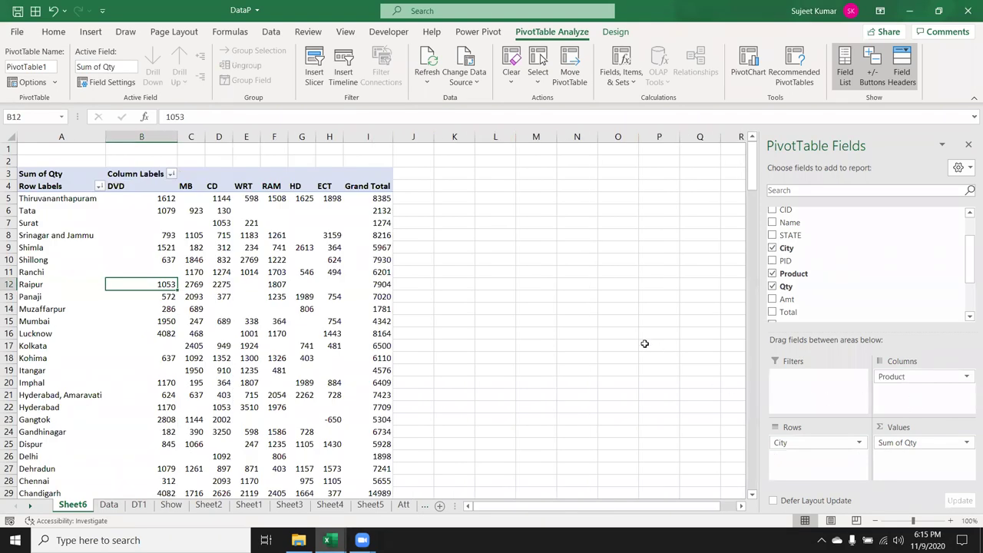
{"action": "left_click", "coordinate": [245, 191]}
{"action": "right_click", "coordinate": [246, 189]}
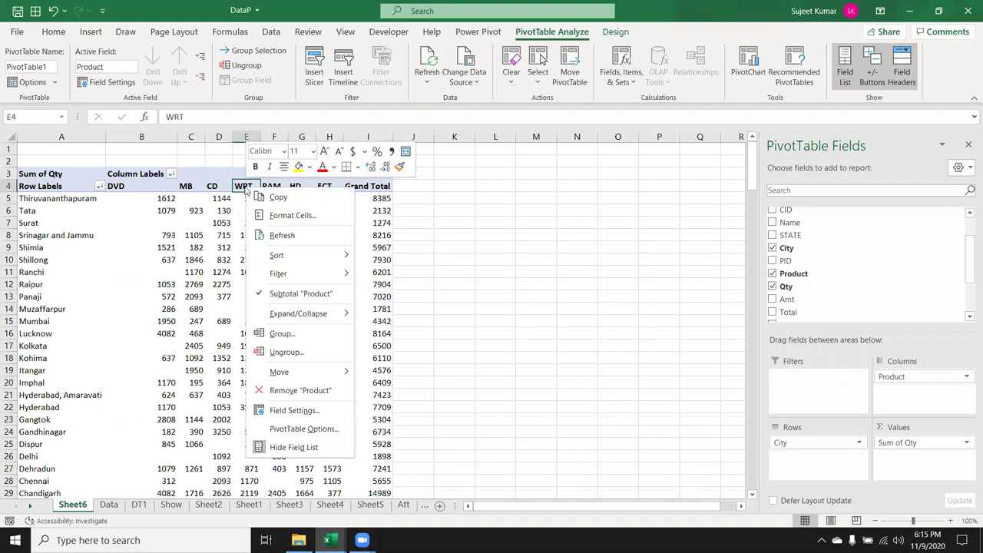
{"action": "mouse_move", "coordinate": [308, 259]}
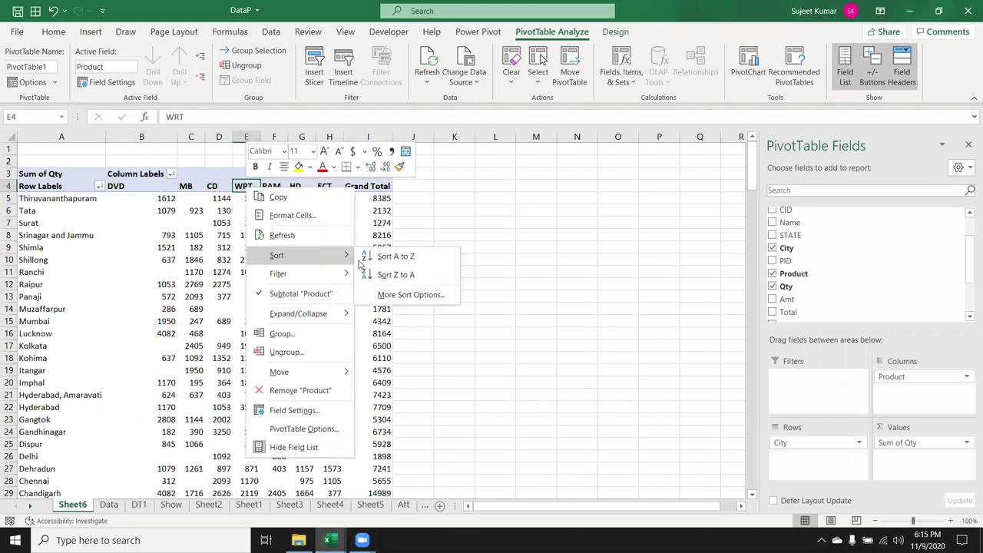
{"action": "left_click", "coordinate": [385, 258]}
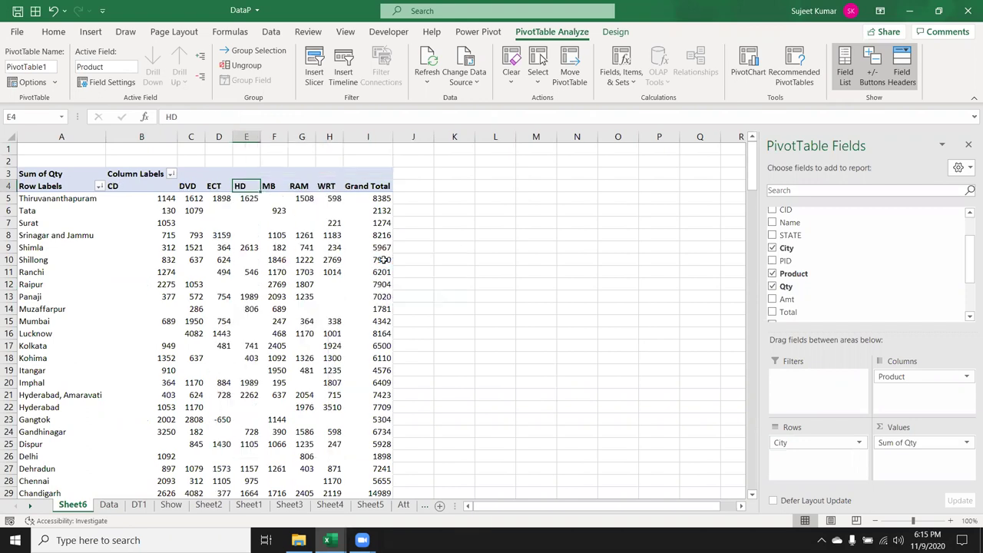
{"action": "right_click", "coordinate": [252, 186]}
{"action": "mouse_move", "coordinate": [310, 260]}
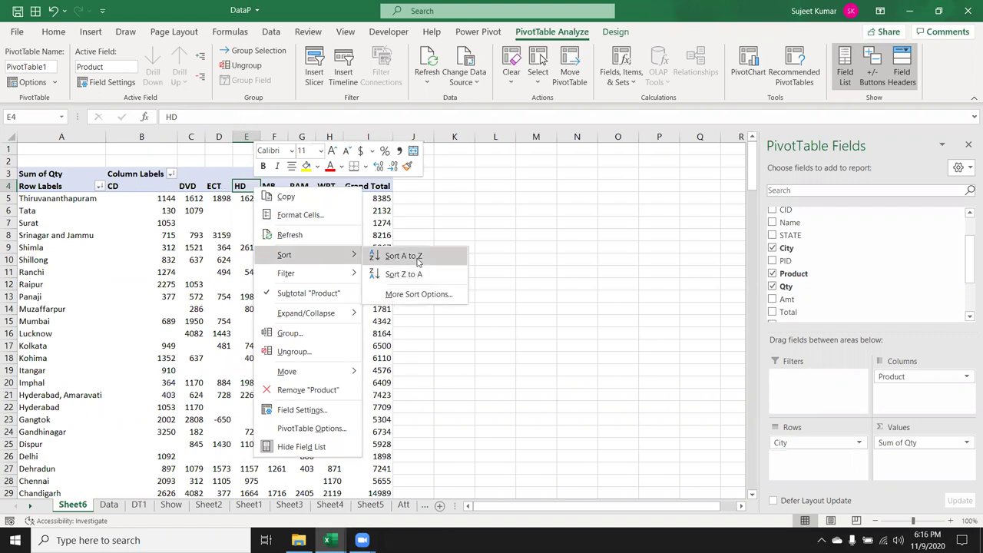
{"action": "left_click", "coordinate": [418, 258]}
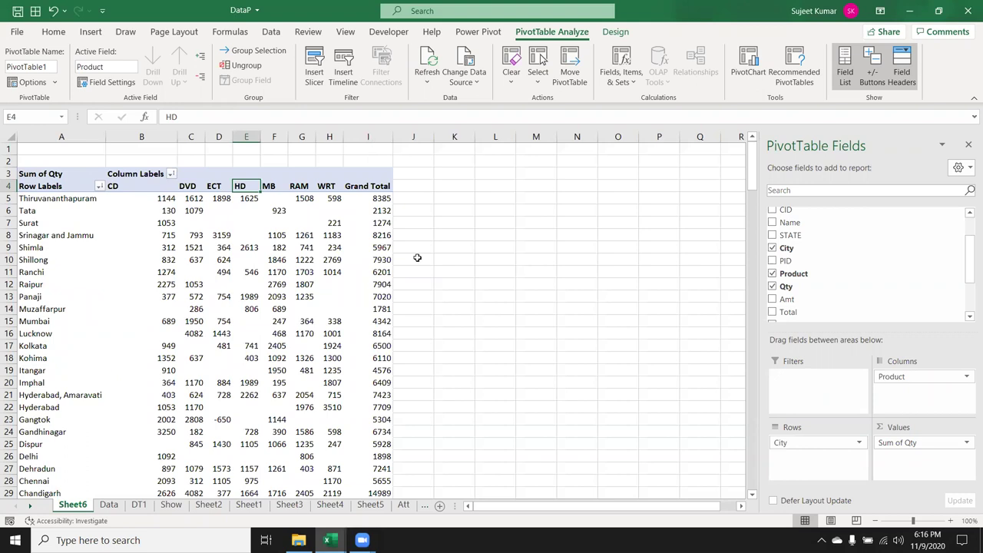
Select the MB, RAM and HD product columns to review their quantities.
{"action": "left_click", "coordinate": [284, 186]}
{"action": "left_click", "coordinate": [290, 186]}
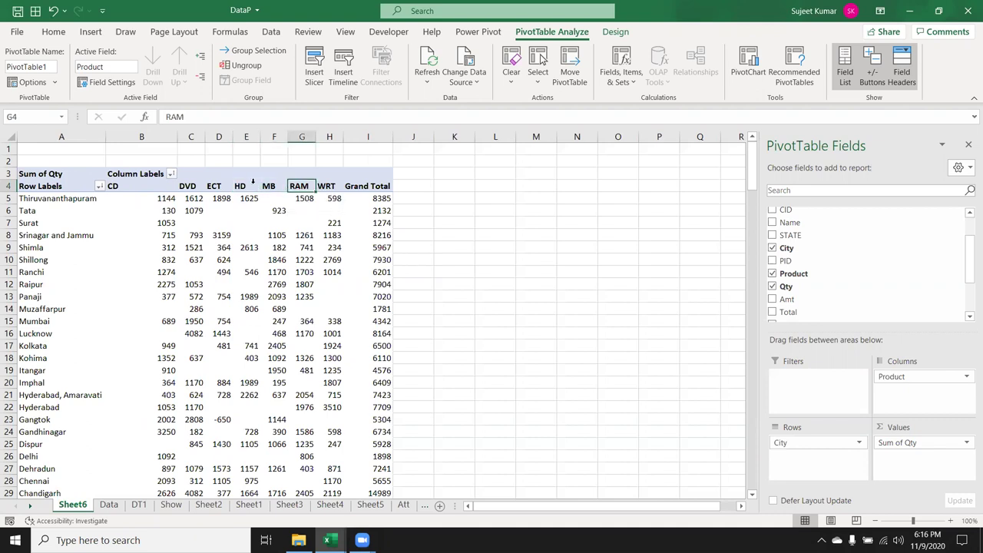
{"action": "left_click", "coordinate": [252, 181]}
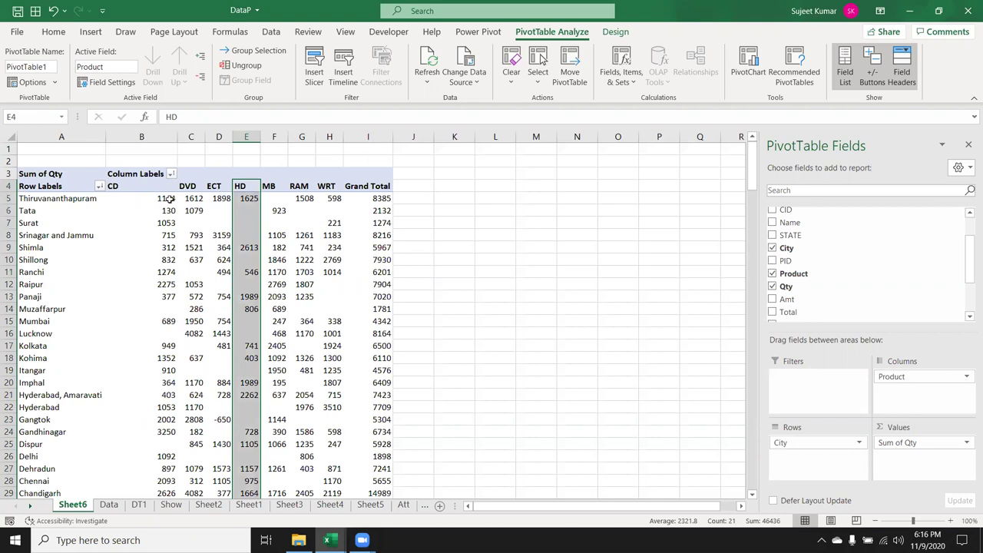
{"action": "mouse_move", "coordinate": [116, 201]}
Make City a report filter and Product the row field, then select the RAM row.
{"action": "mouse_move", "coordinate": [816, 443]}
{"action": "left_mouse_down"}
{"action": "mouse_move", "coordinate": [831, 419]}
{"action": "mouse_move", "coordinate": [822, 380]}
{"action": "left_mouse_up"}
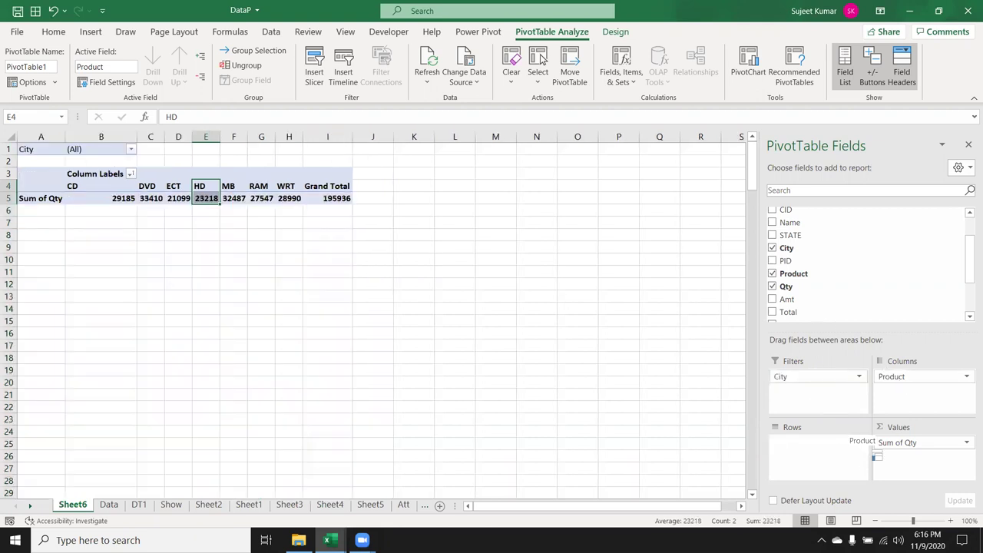
{"action": "left_click_drag", "start_coordinate": [902, 384], "coordinate": [844, 452]}
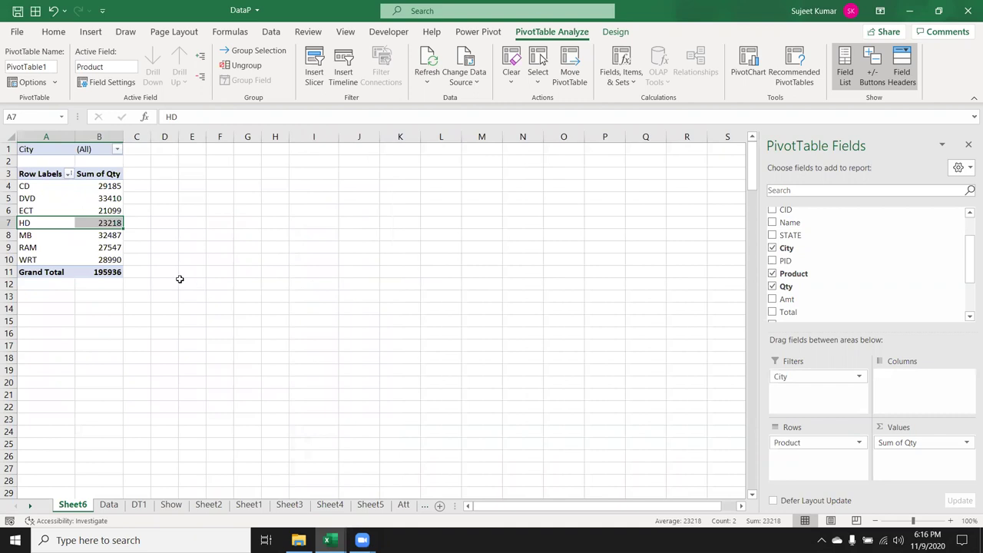
{"action": "left_click", "coordinate": [79, 187]}
{"action": "mouse_move", "coordinate": [78, 187]}
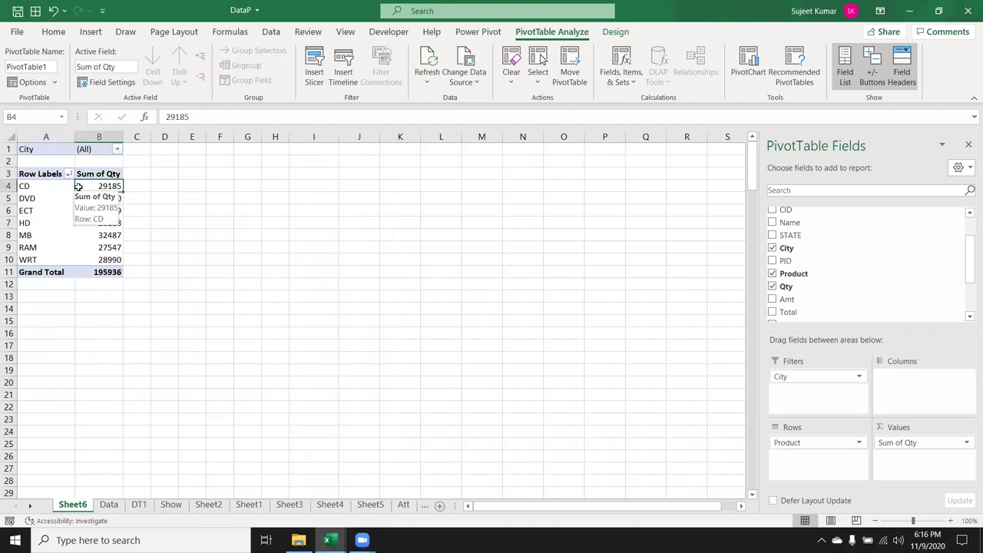
{"action": "left_click", "coordinate": [61, 246]}
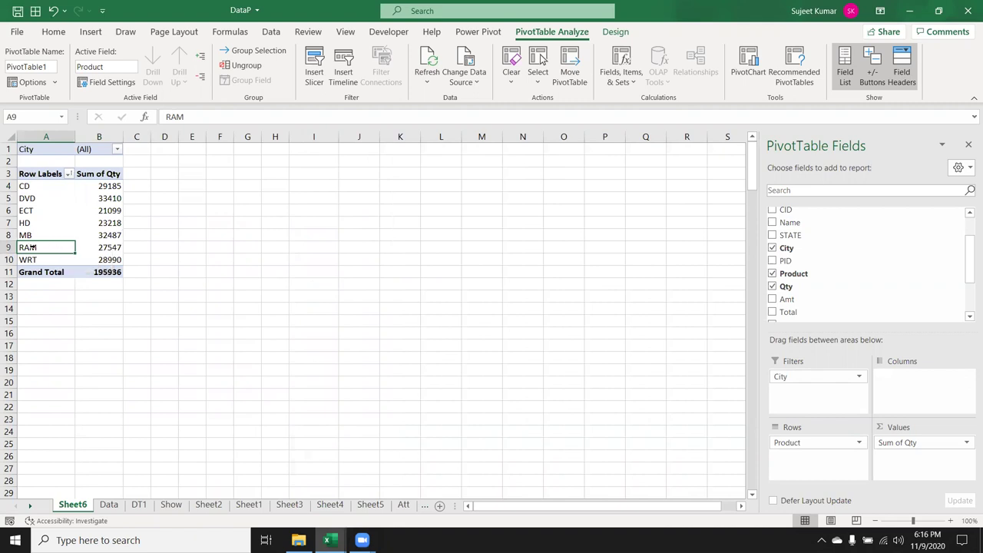
{"action": "left_click", "coordinate": [36, 248]}
{"action": "right_click", "coordinate": [35, 247]}
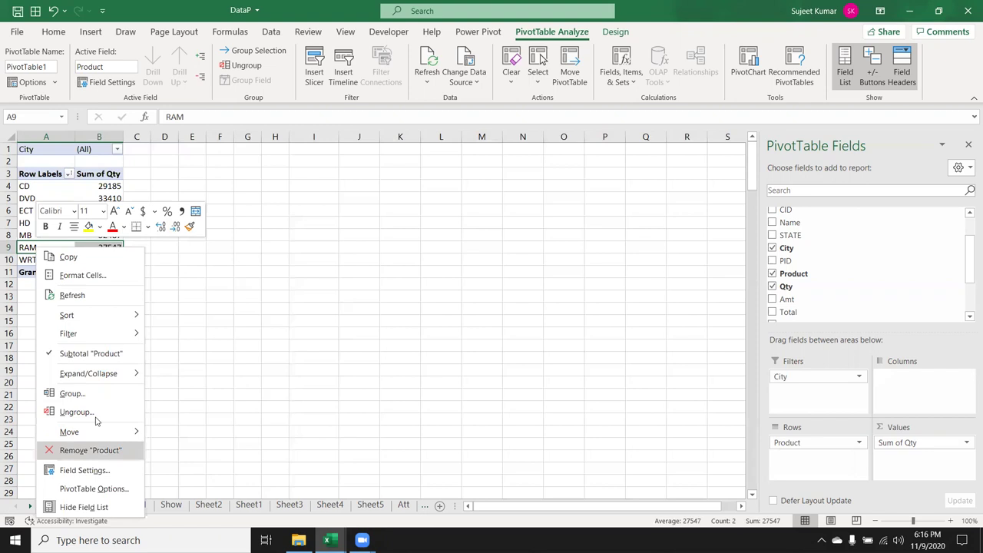
{"action": "mouse_move", "coordinate": [86, 440]}
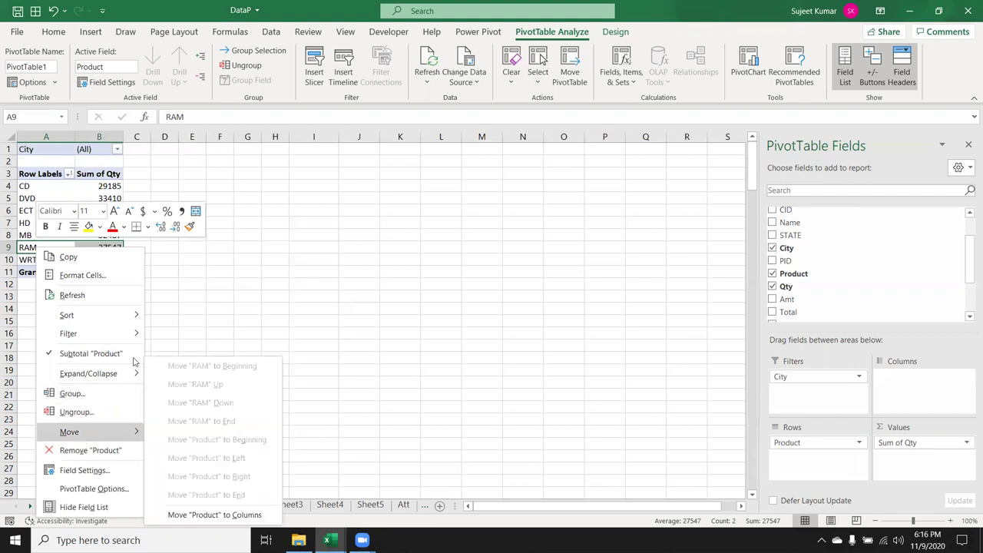
{"action": "key", "text": "Escape"}
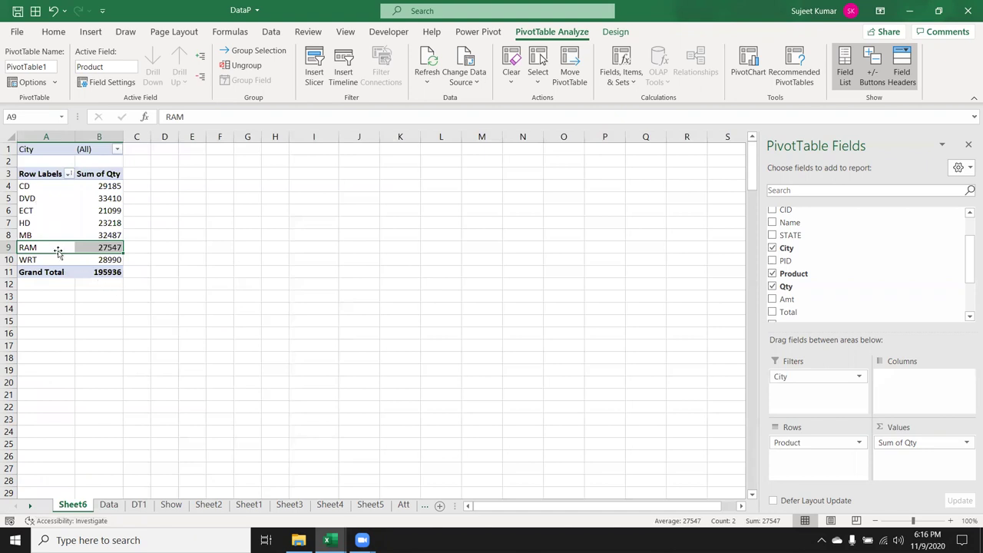
{"action": "left_click", "coordinate": [56, 246]}
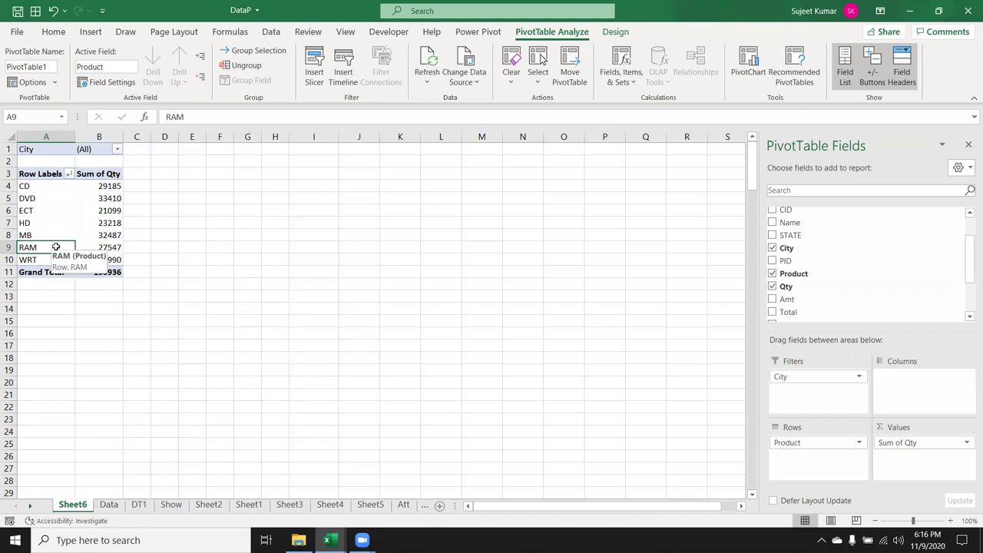
{"action": "right_click", "coordinate": [56, 246]}
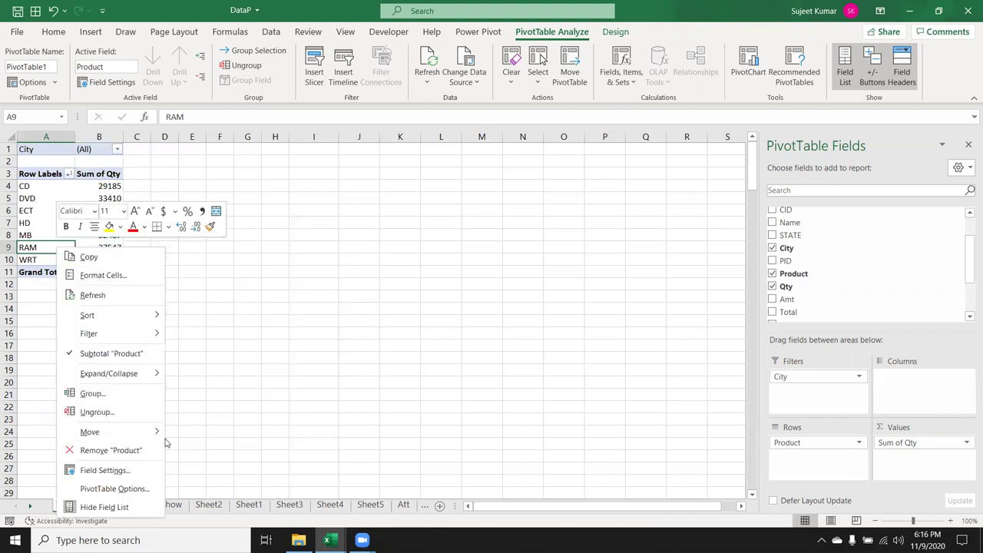
{"action": "mouse_move", "coordinate": [162, 436]}
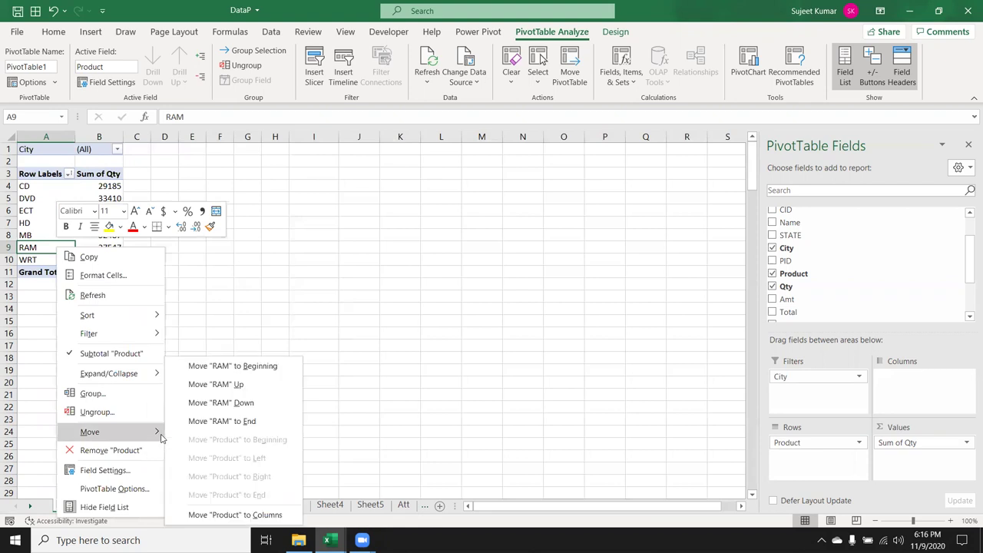
{"action": "left_click", "coordinate": [230, 515]}
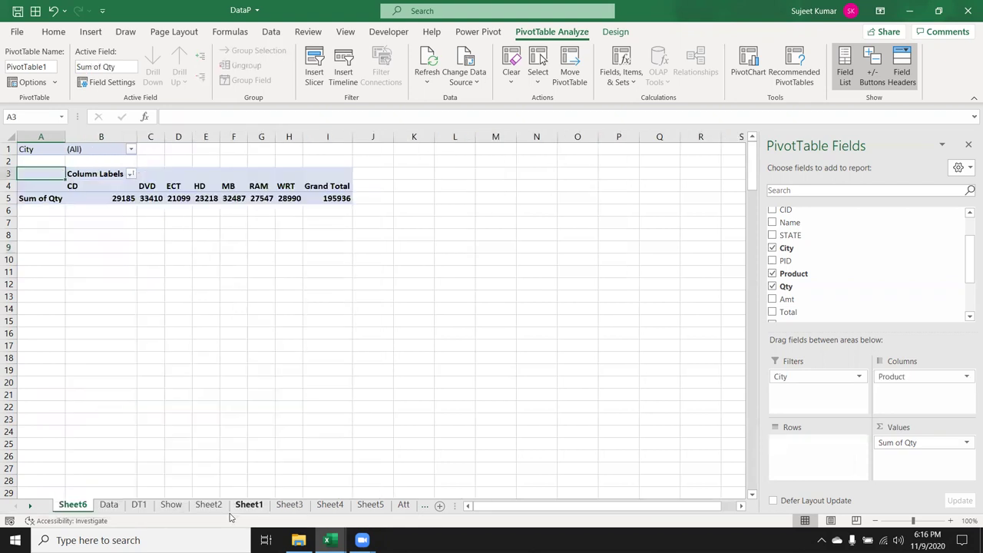
Undo the last change and move RAM to the top of the product rows.
{"action": "key", "text": "ctrl+z"}
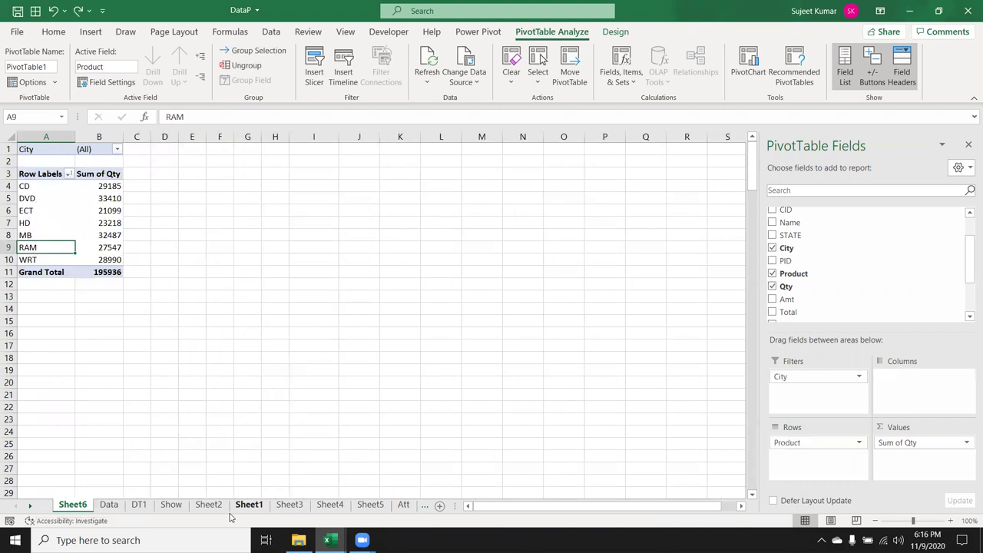
{"action": "right_click", "coordinate": [45, 247]}
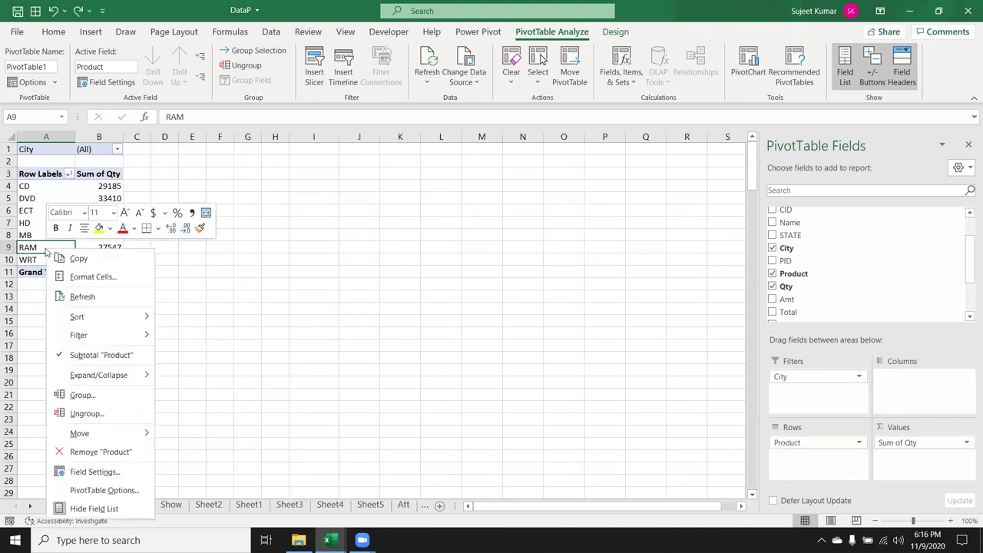
{"action": "mouse_move", "coordinate": [128, 428]}
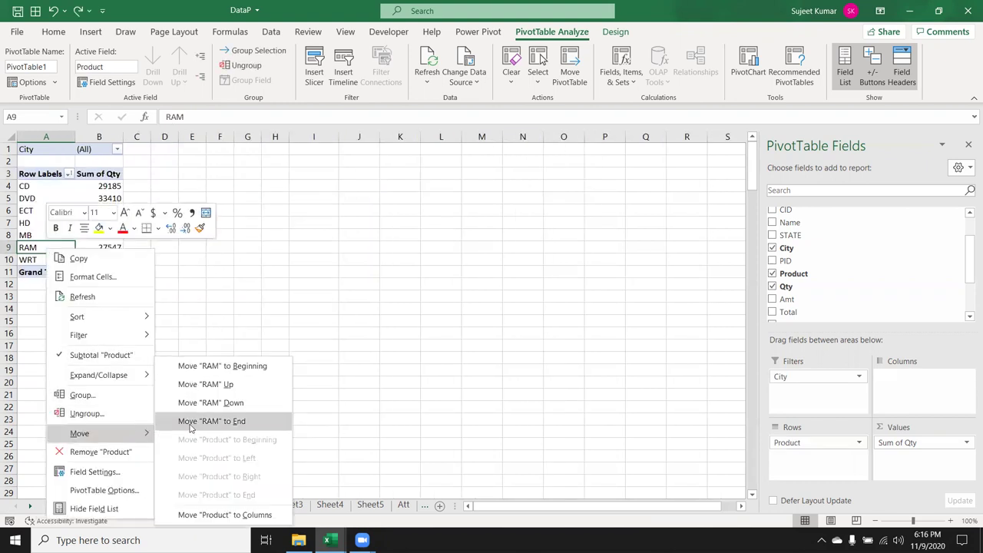
{"action": "left_click", "coordinate": [223, 365]}
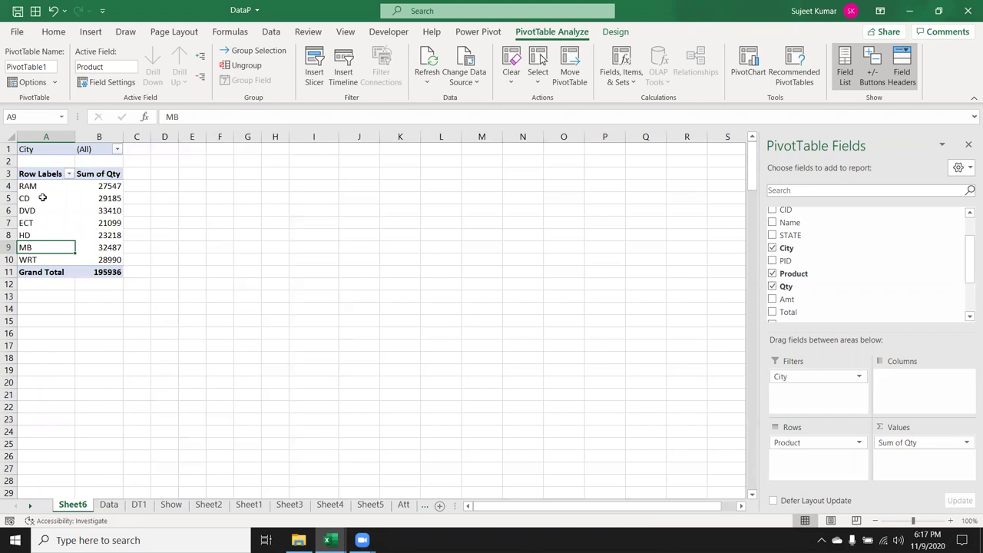
{"action": "right_click", "coordinate": [42, 250]}
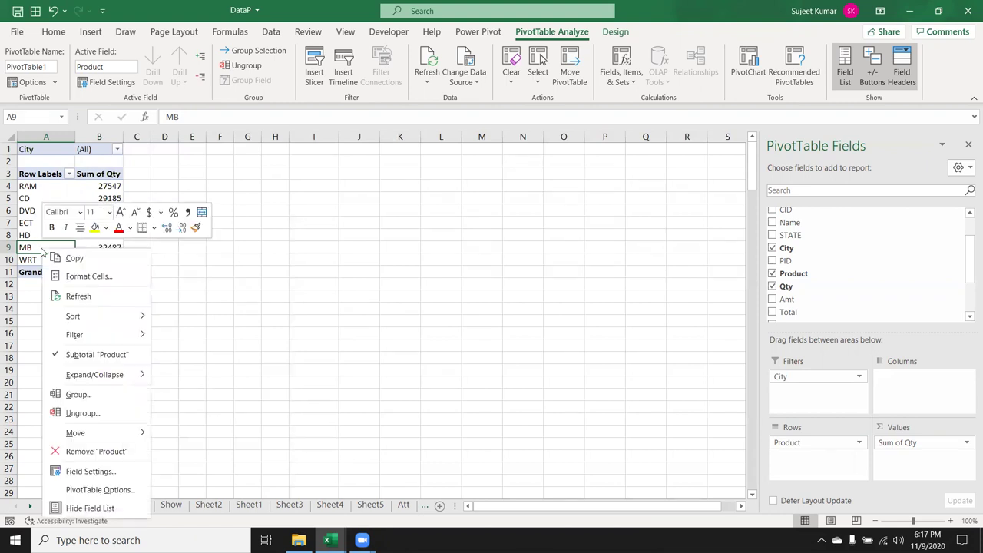
{"action": "mouse_move", "coordinate": [122, 432]}
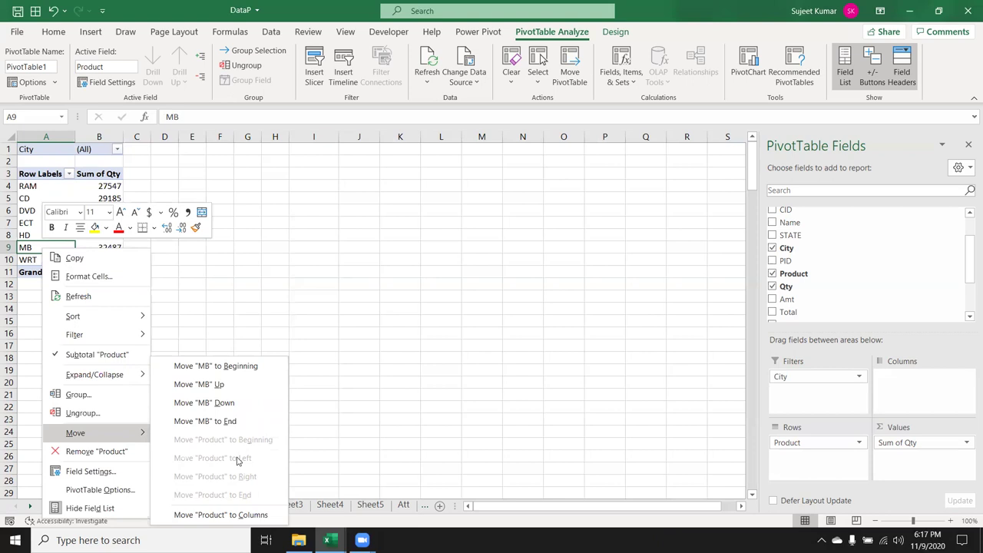
{"action": "left_click", "coordinate": [215, 318]}
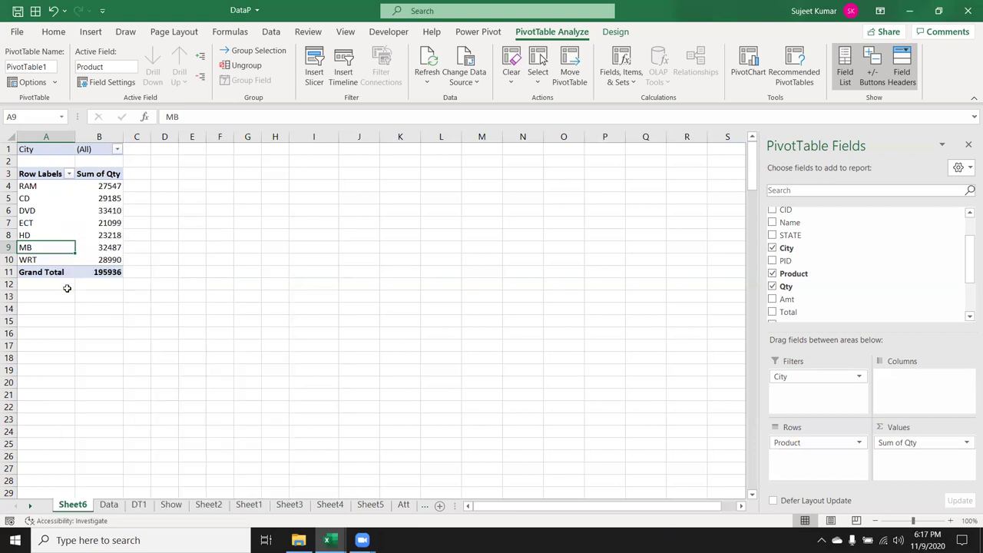
Move MB to the beginning, then one row down so it follows RAM.
{"action": "right_click", "coordinate": [52, 248]}
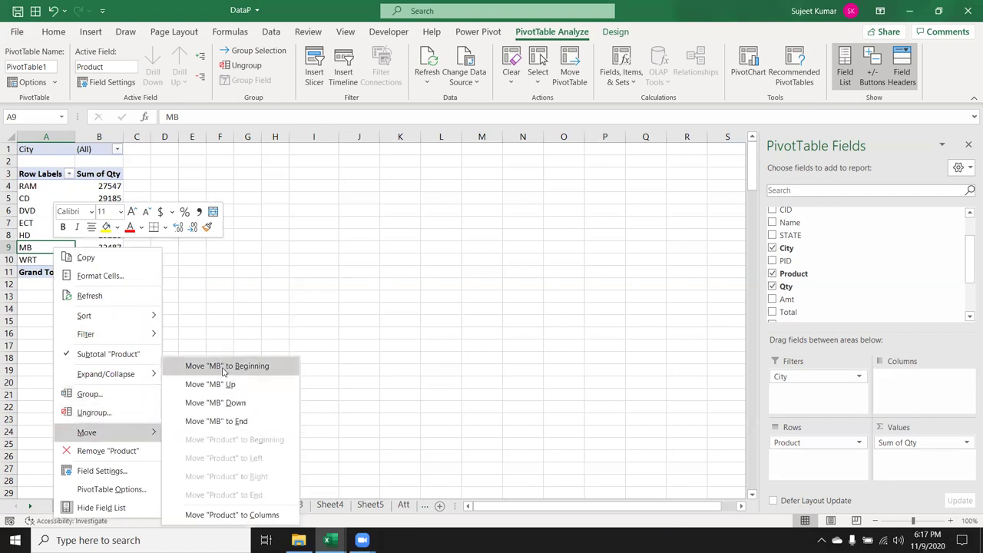
{"action": "left_click", "coordinate": [224, 366]}
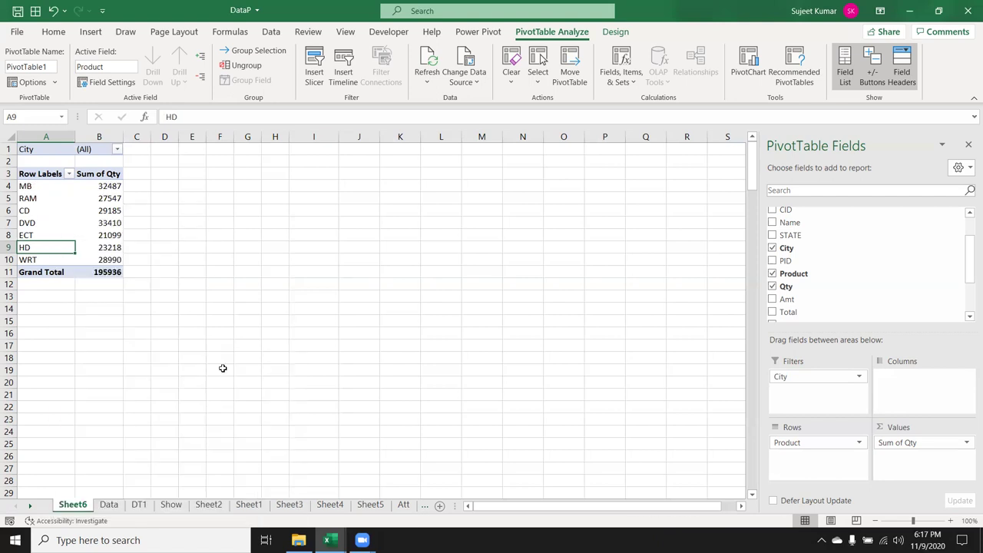
{"action": "left_click", "coordinate": [36, 186]}
{"action": "right_click", "coordinate": [37, 186]}
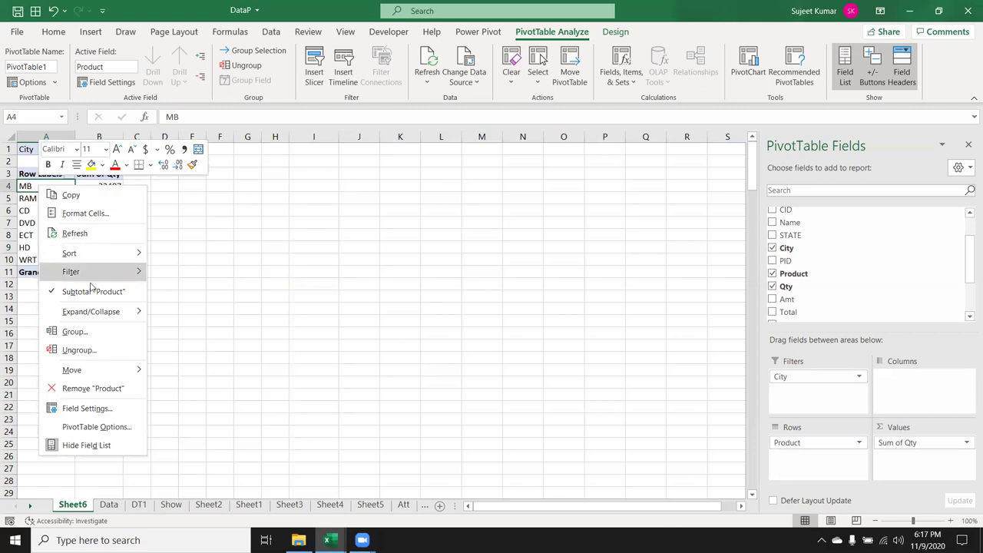
{"action": "mouse_move", "coordinate": [113, 373]}
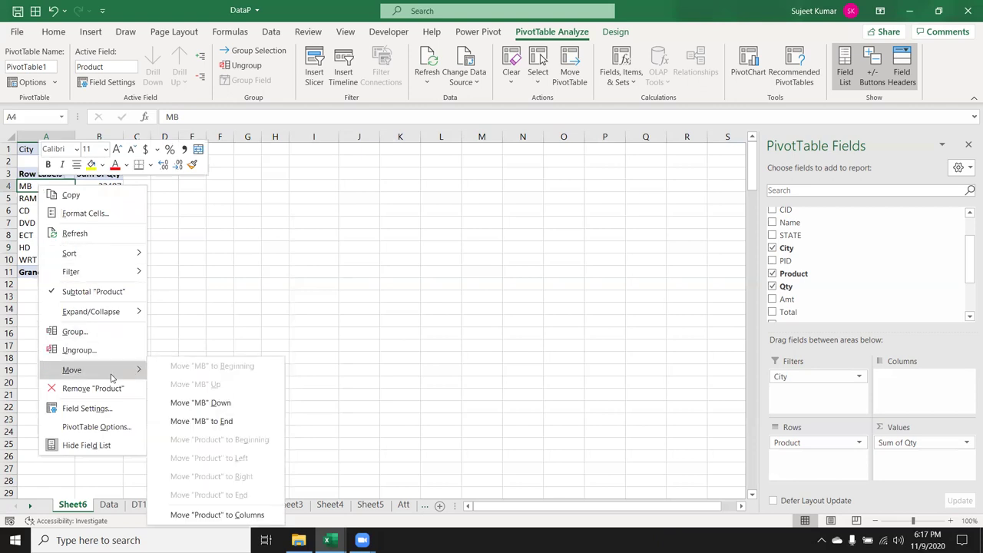
{"action": "left_click", "coordinate": [204, 403]}
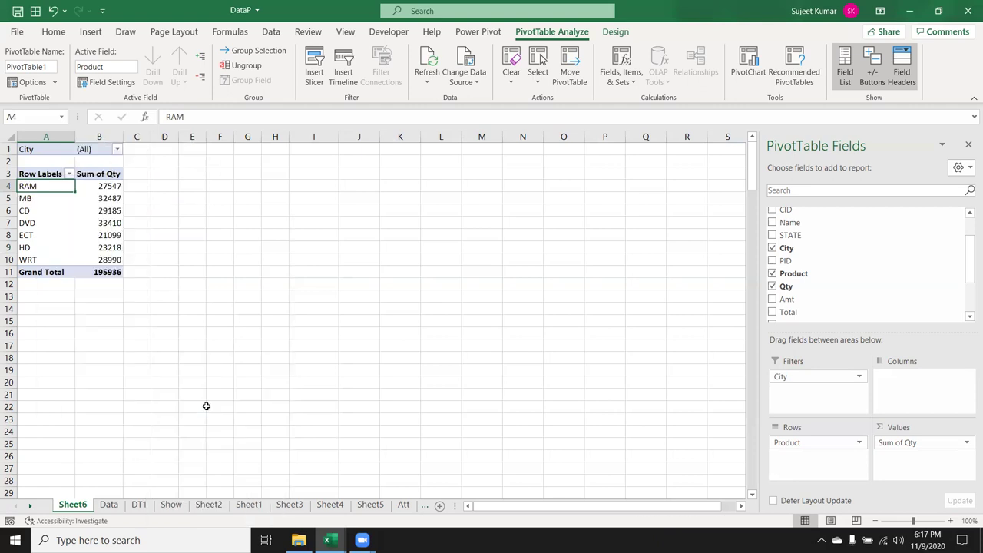
Drag the HD row (23218) up to sit third, right after MB.
{"action": "left_click", "coordinate": [46, 249]}
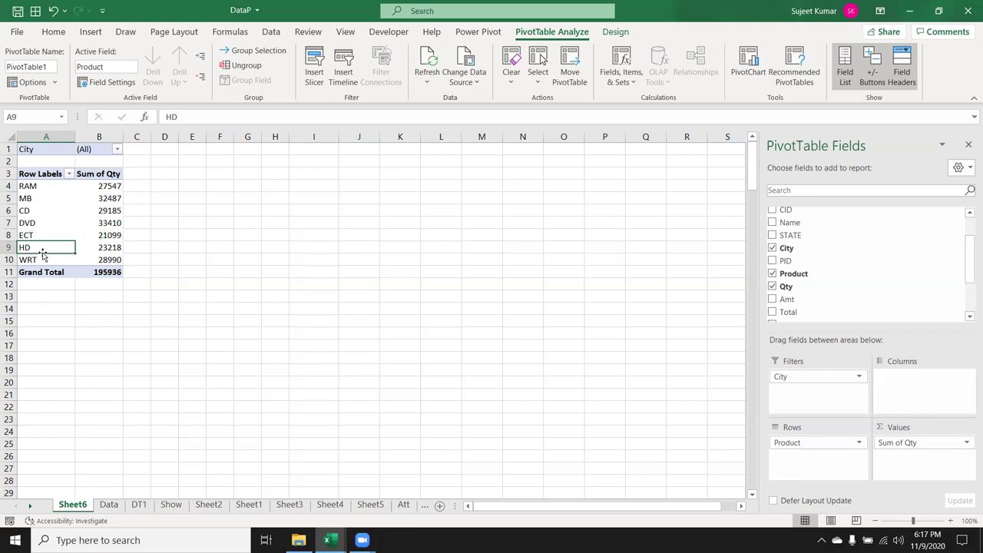
{"action": "left_click_drag", "start_coordinate": [43, 254], "coordinate": [39, 202]}
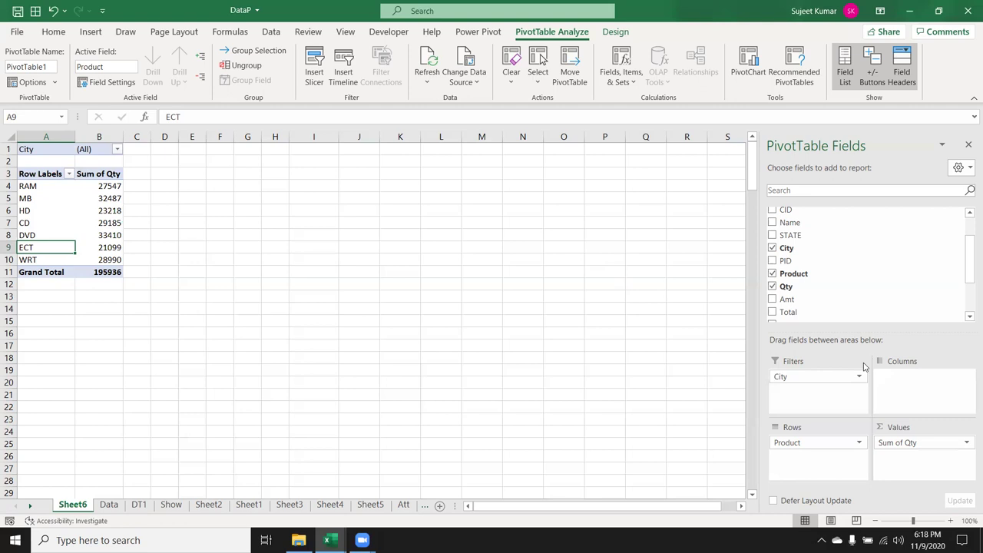
Move City into Rows and make Product the report filter, listing cities with their Sum of Qty.
{"action": "left_click_drag", "start_coordinate": [839, 377], "coordinate": [837, 451]}
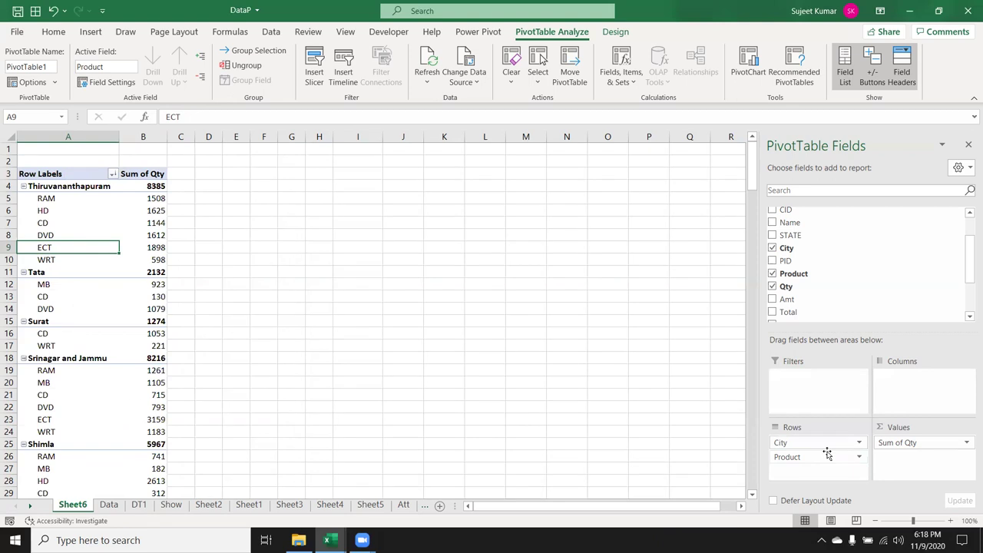
{"action": "mouse_move", "coordinate": [827, 444]}
{"action": "left_mouse_down"}
{"action": "mouse_move", "coordinate": [839, 456]}
{"action": "mouse_move", "coordinate": [827, 445]}
{"action": "mouse_move", "coordinate": [824, 403]}
{"action": "left_mouse_up"}
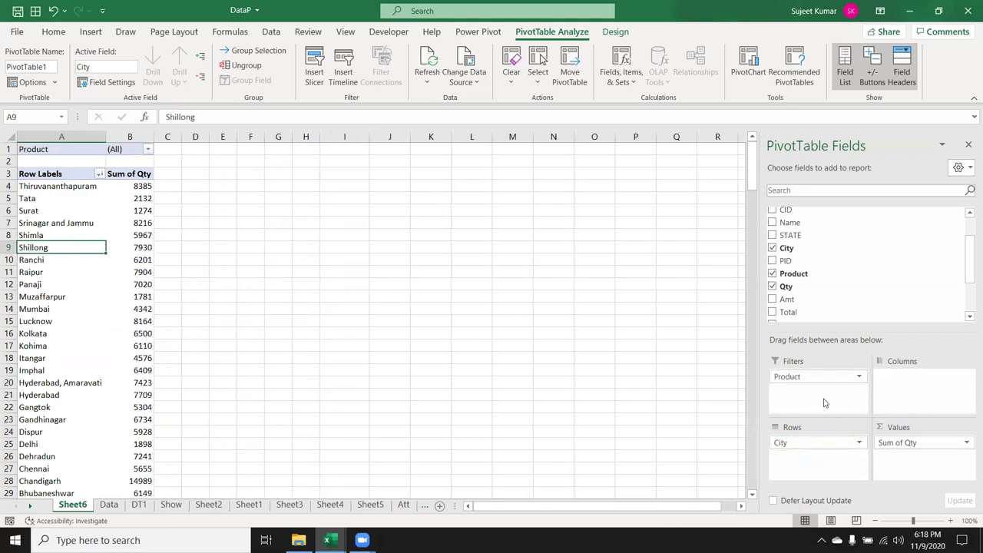
{"action": "left_click", "coordinate": [101, 173]}
{"action": "left_click", "coordinate": [35, 310]}
{"action": "left_click", "coordinate": [33, 344]}
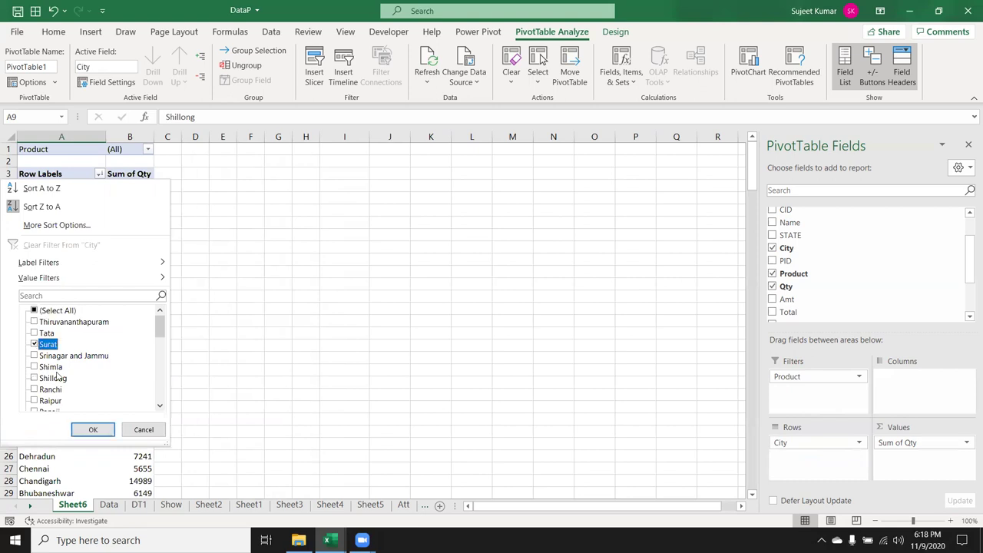
{"action": "left_click", "coordinate": [93, 429]}
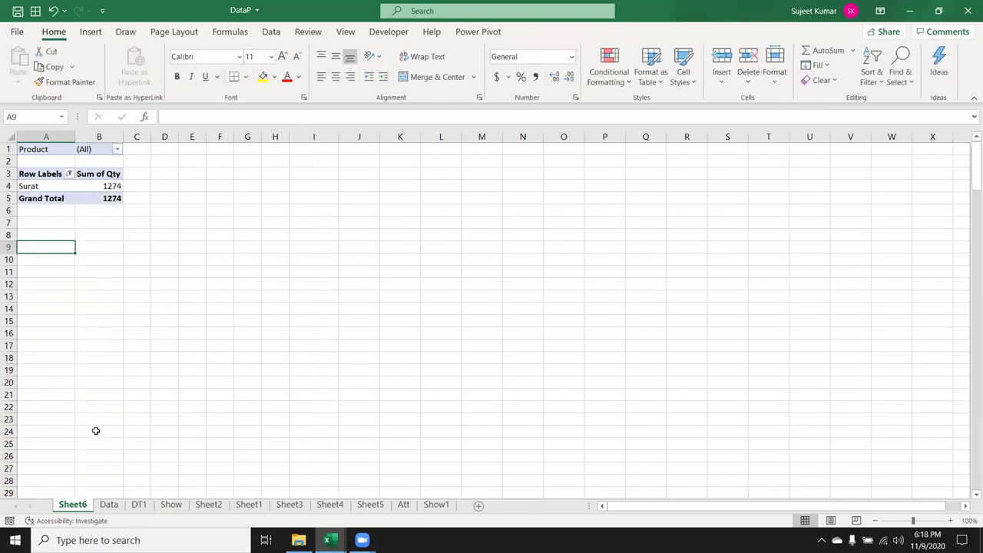
{"action": "key", "text": "ctrl+z"}
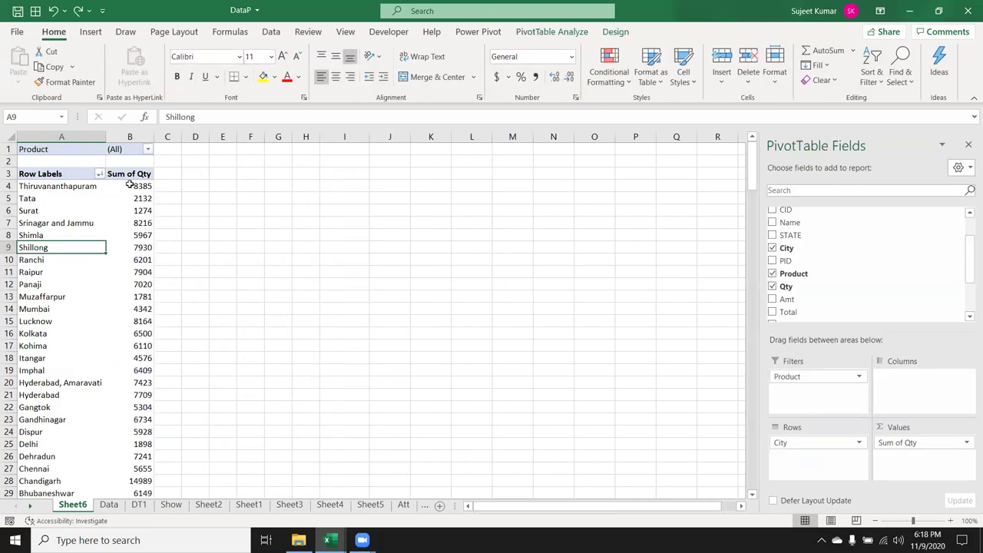
{"action": "left_click", "coordinate": [129, 185]}
{"action": "left_click", "coordinate": [135, 208]}
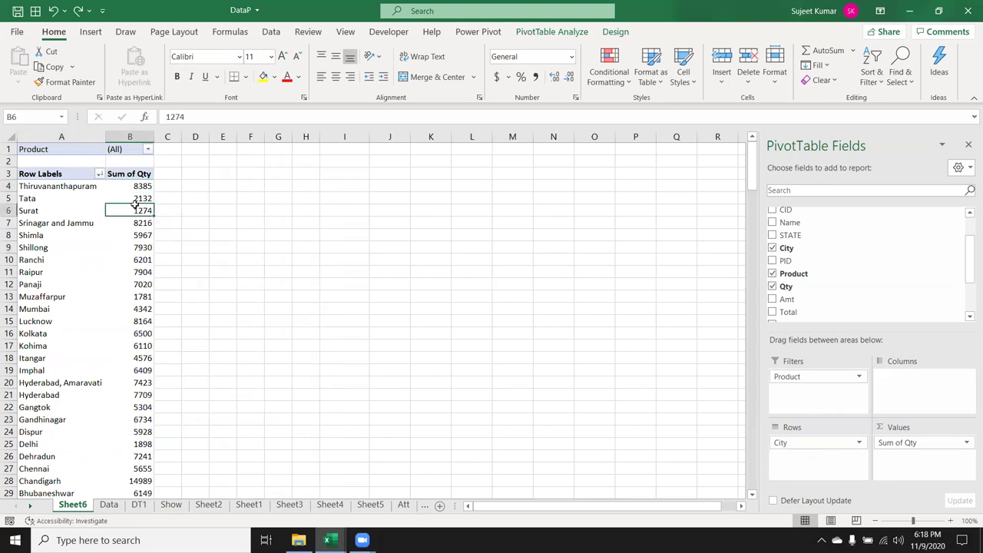
{"action": "left_click", "coordinate": [99, 174]}
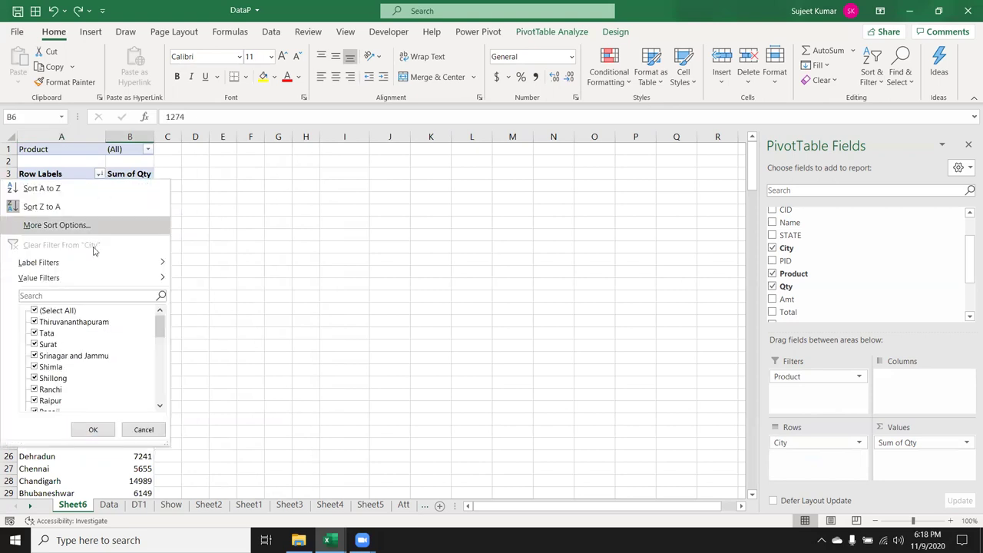
{"action": "mouse_move", "coordinate": [90, 267]}
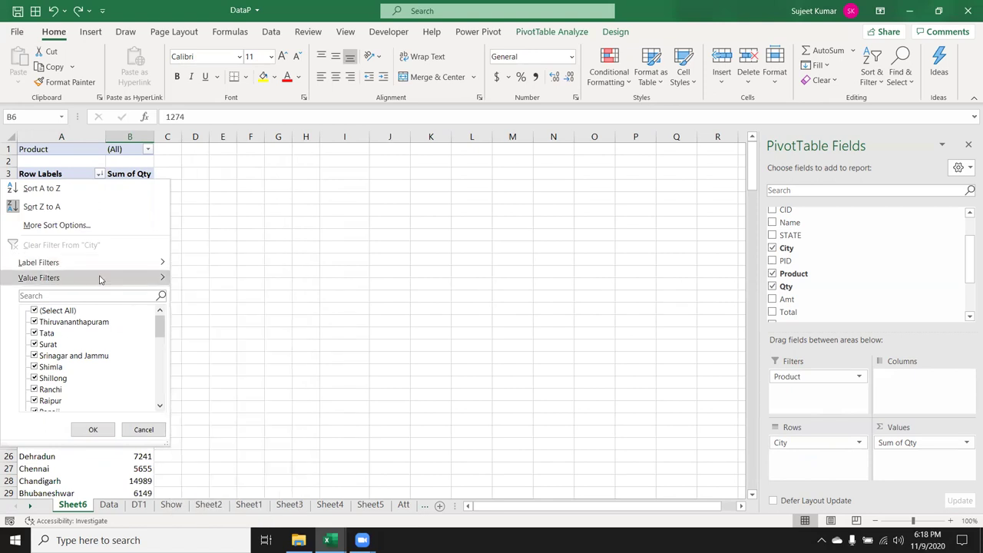
{"action": "left_click", "coordinate": [236, 451]}
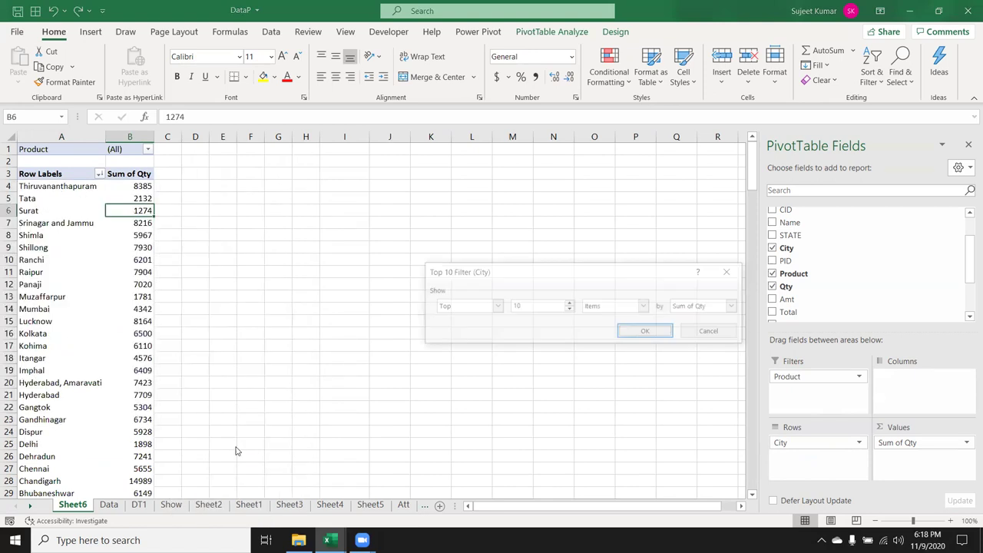
{"action": "left_click", "coordinate": [643, 334]}
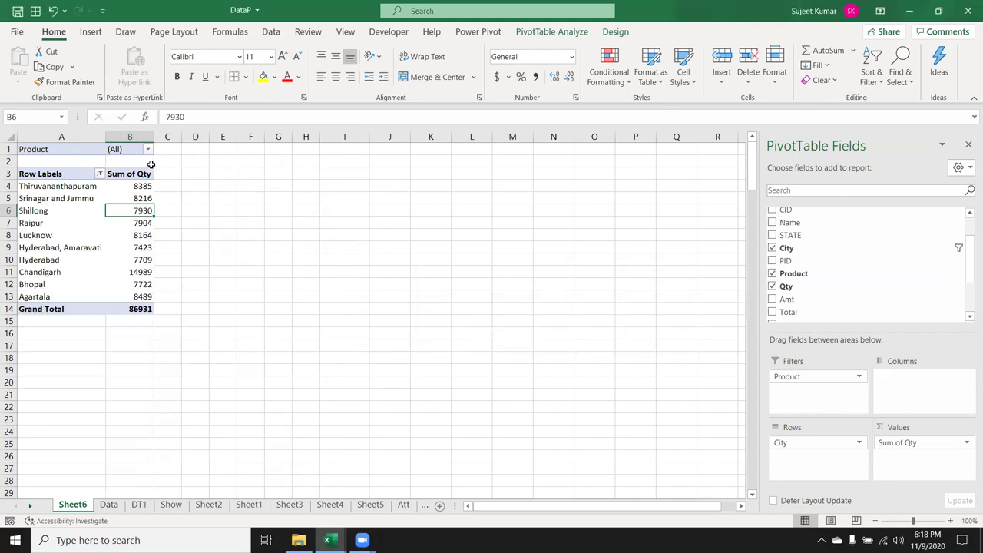
{"action": "left_click", "coordinate": [101, 174]}
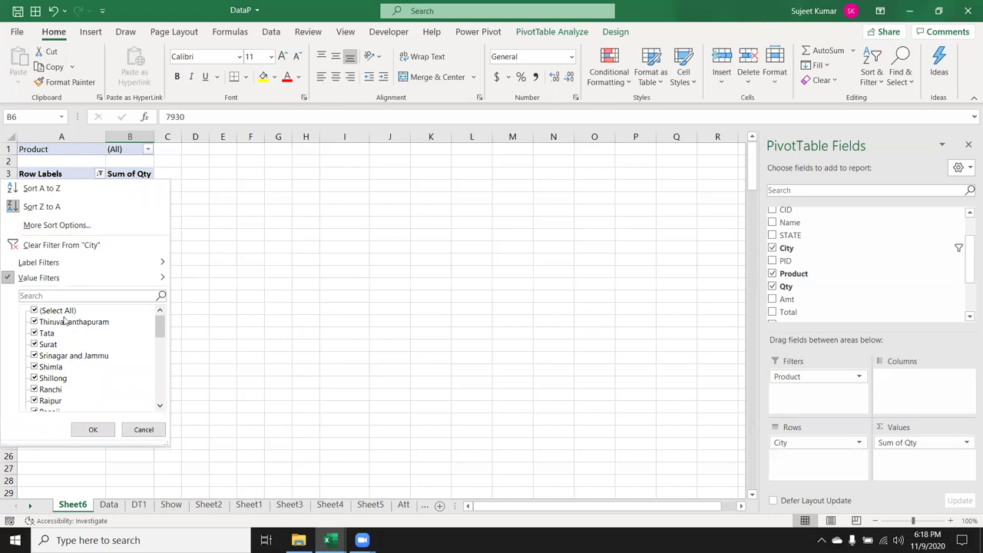
{"action": "mouse_move", "coordinate": [63, 265]}
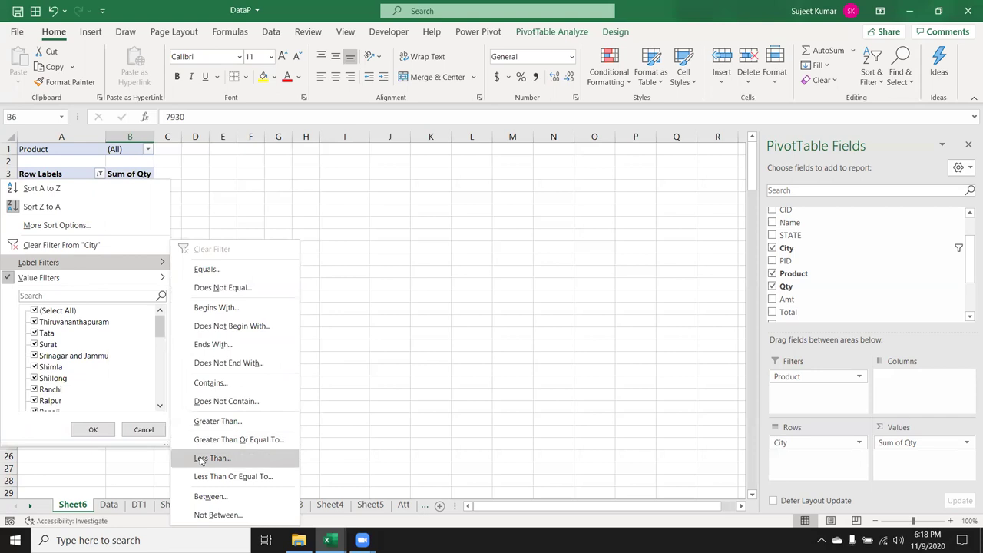
{"action": "mouse_move", "coordinate": [150, 283]}
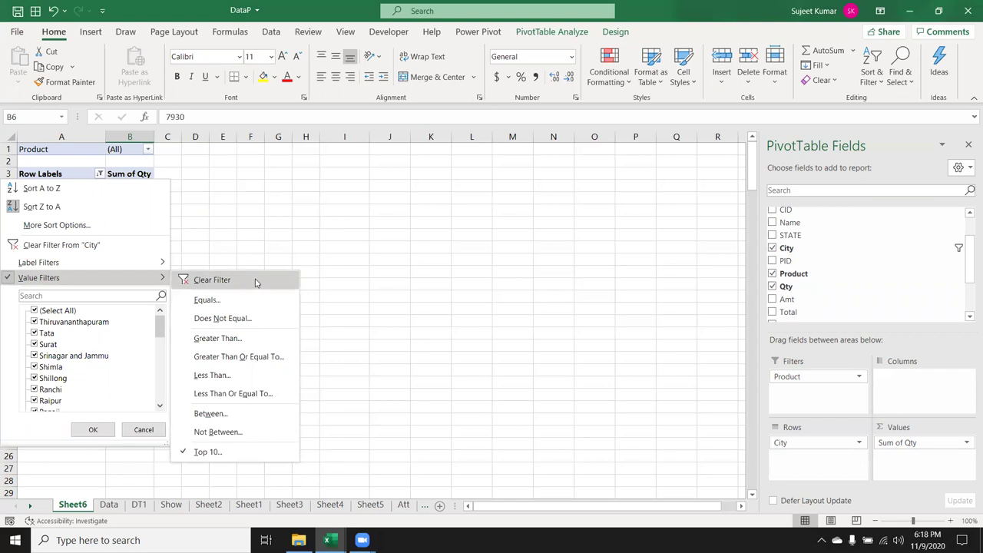
{"action": "left_click", "coordinate": [276, 233]}
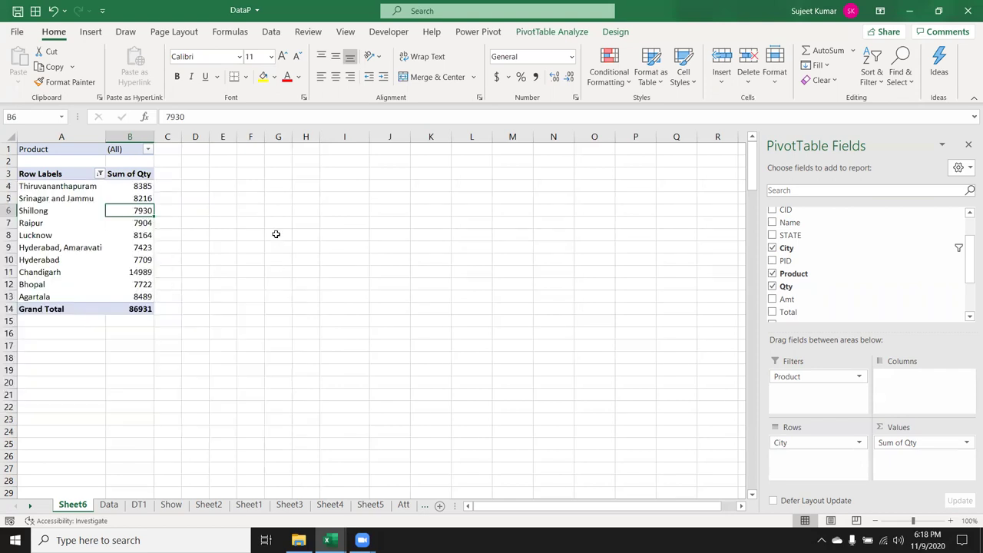
{"action": "left_click", "coordinate": [100, 174]}
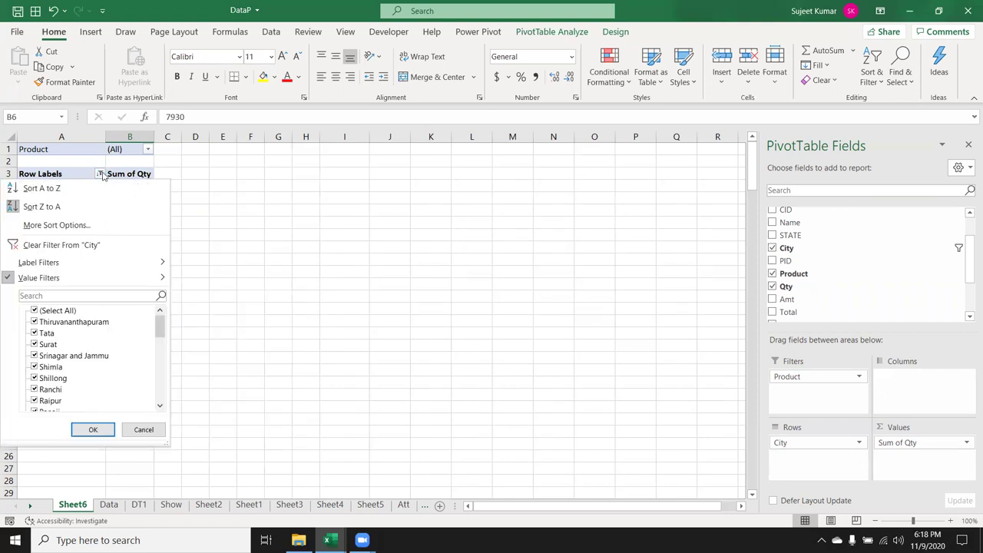
{"action": "left_click", "coordinate": [61, 245]}
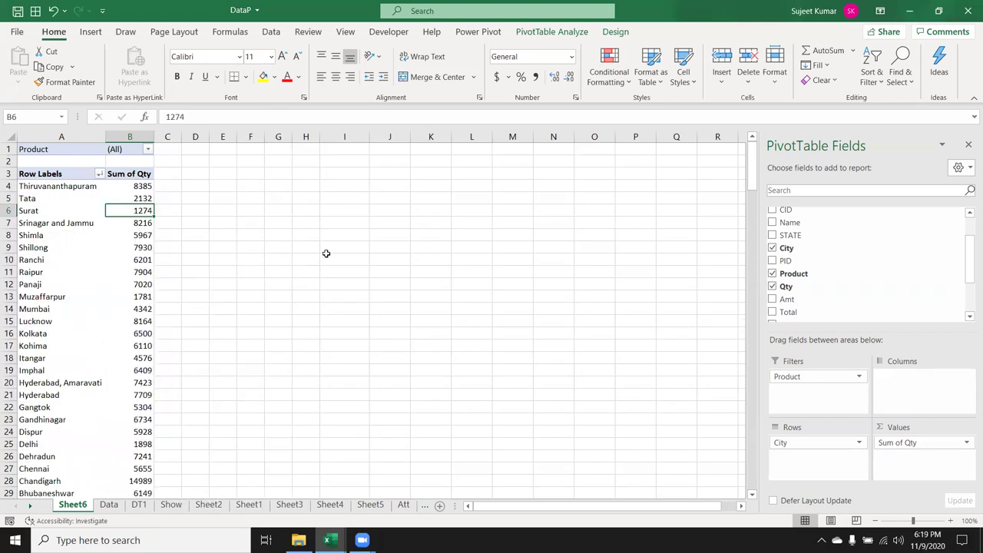
Filter the pivot to RAM, MB, then DVD in turn, then move Product into Columns.
{"action": "left_click", "coordinate": [148, 149]}
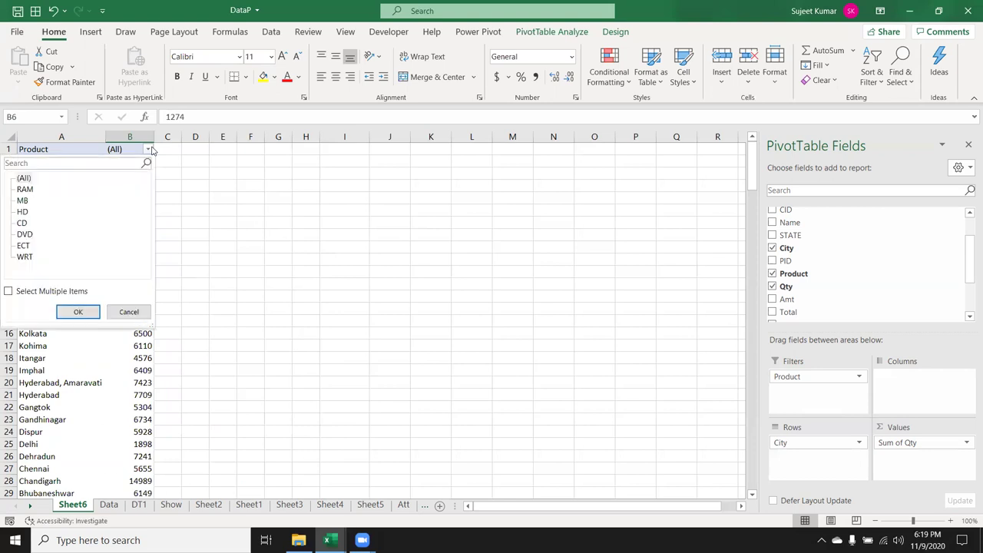
{"action": "left_click", "coordinate": [25, 188]}
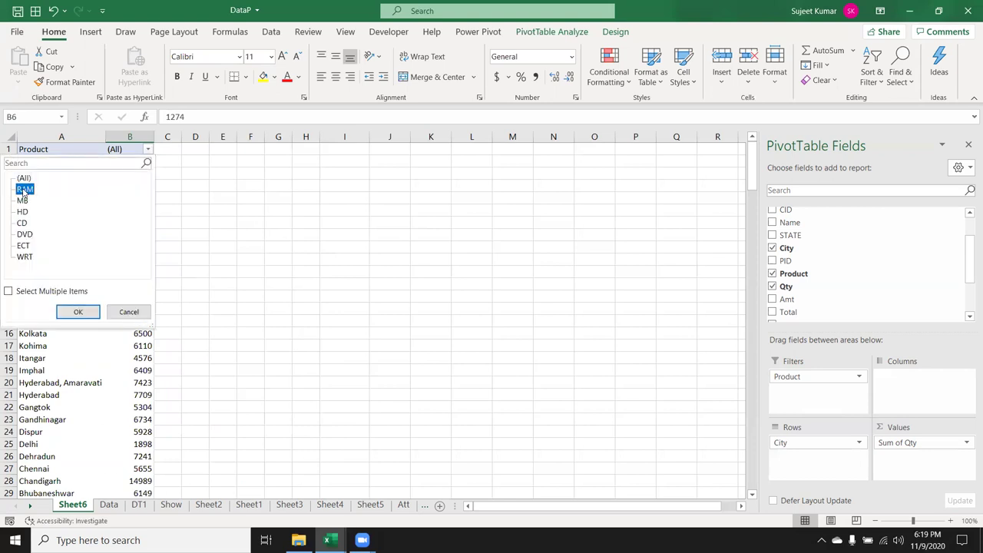
{"action": "left_click", "coordinate": [78, 311]}
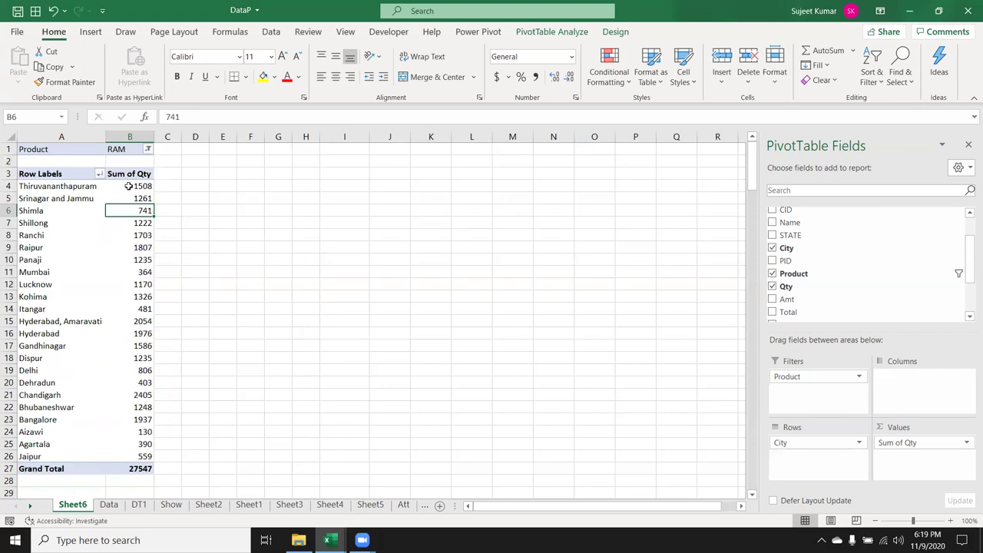
{"action": "left_click", "coordinate": [148, 149]}
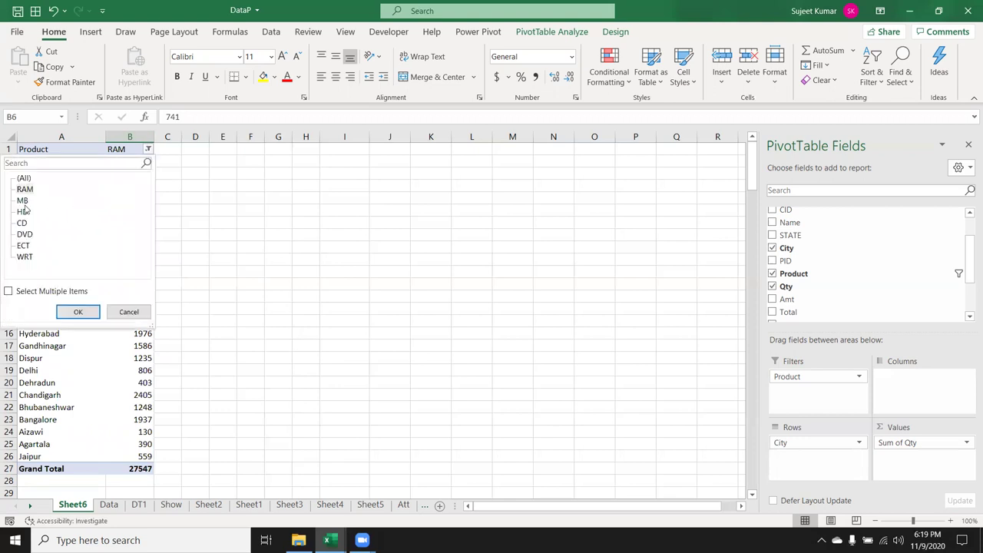
{"action": "left_click", "coordinate": [22, 200]}
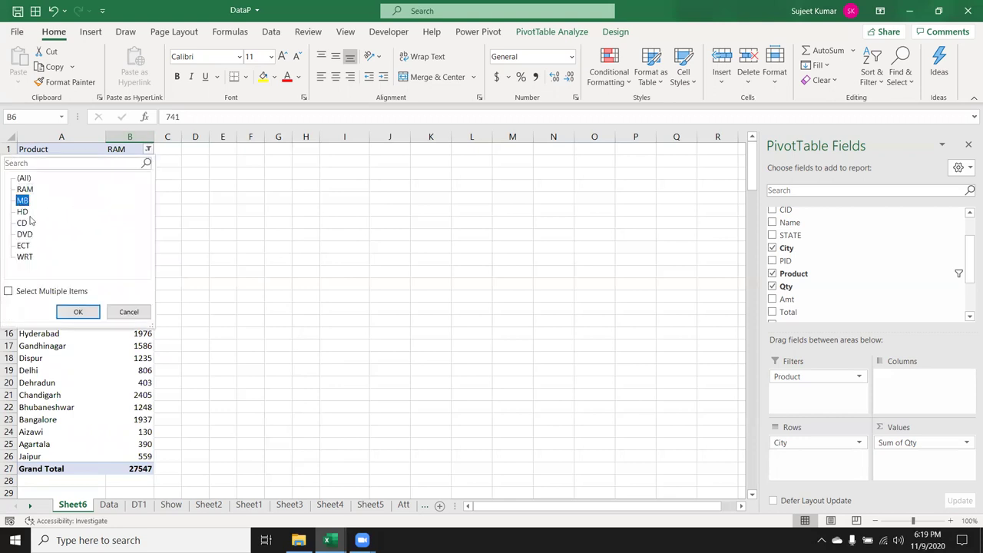
{"action": "left_click", "coordinate": [71, 311]}
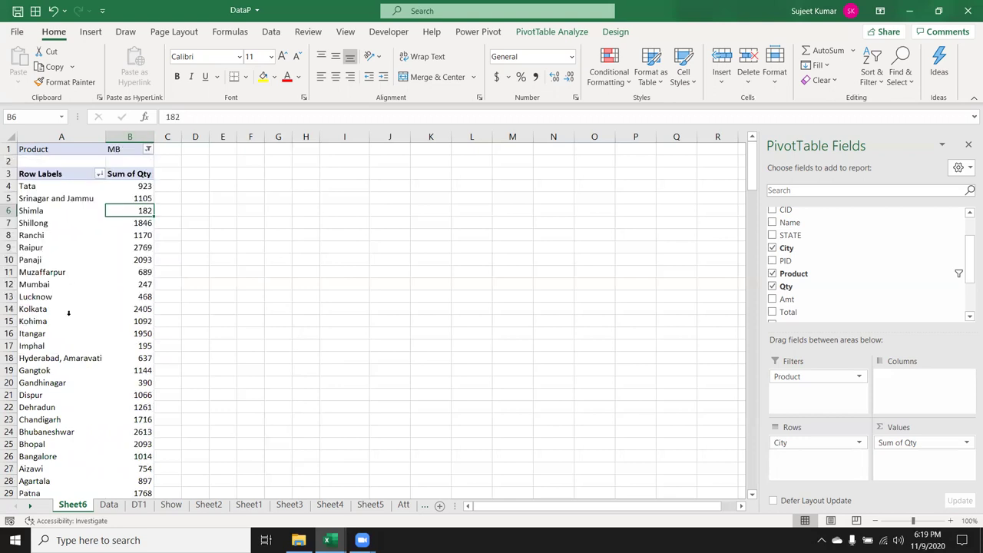
{"action": "left_click", "coordinate": [148, 150]}
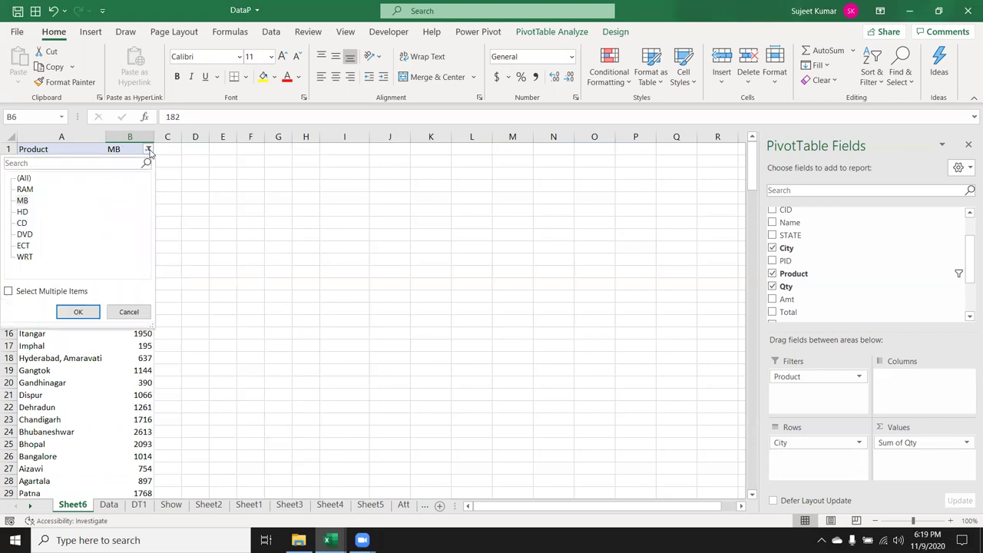
{"action": "left_click", "coordinate": [33, 235]}
{"action": "left_click", "coordinate": [70, 314]}
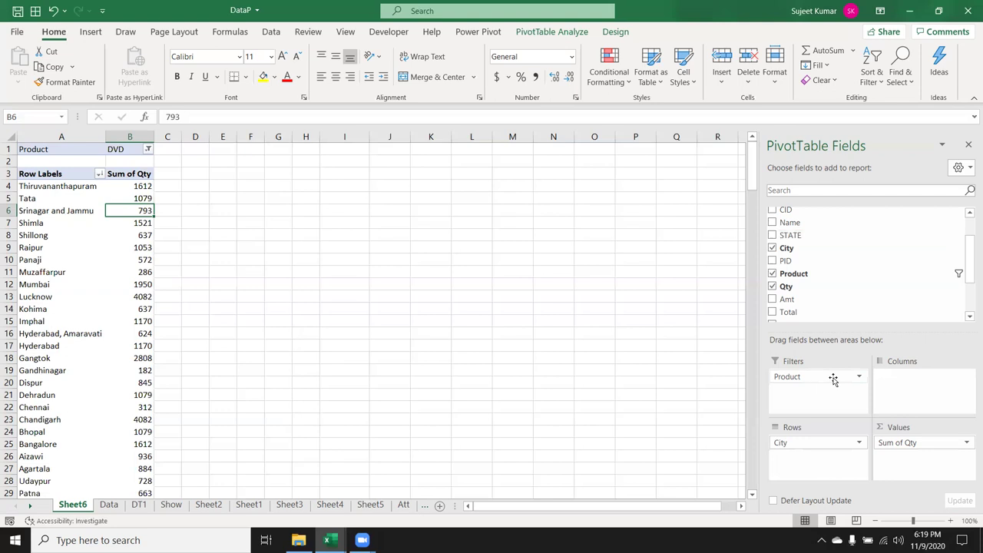
{"action": "left_click_drag", "start_coordinate": [833, 379], "coordinate": [933, 380]}
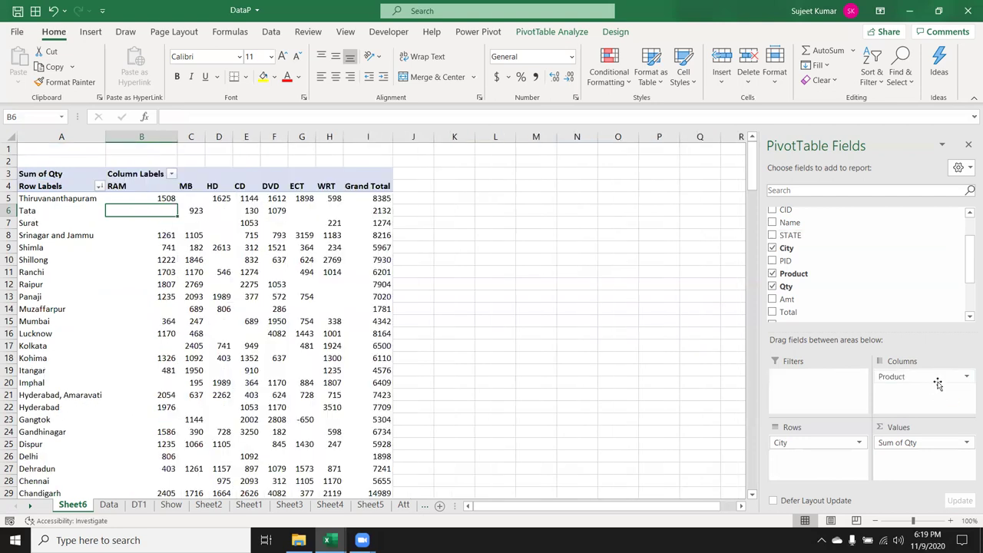
{"action": "left_click", "coordinate": [162, 189]}
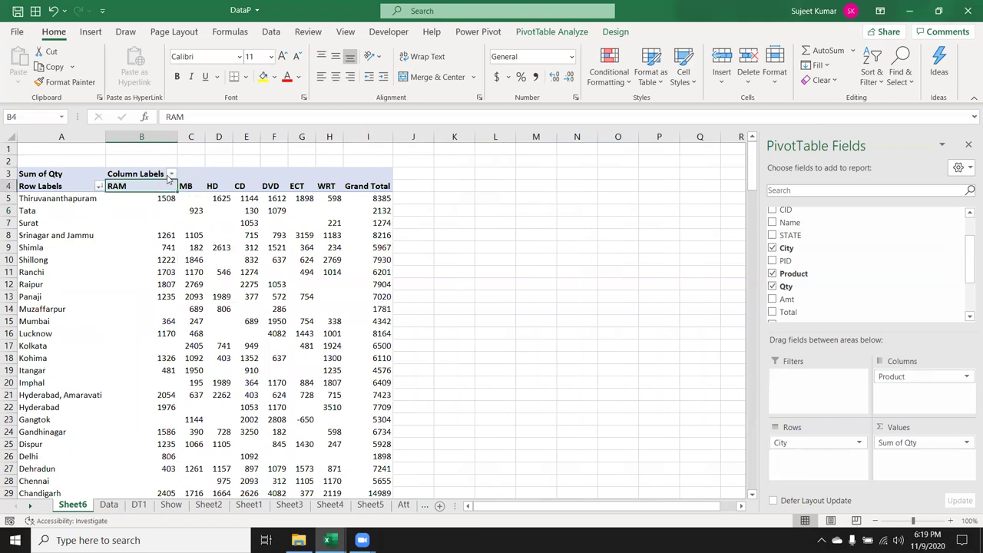
{"action": "left_click", "coordinate": [171, 175]}
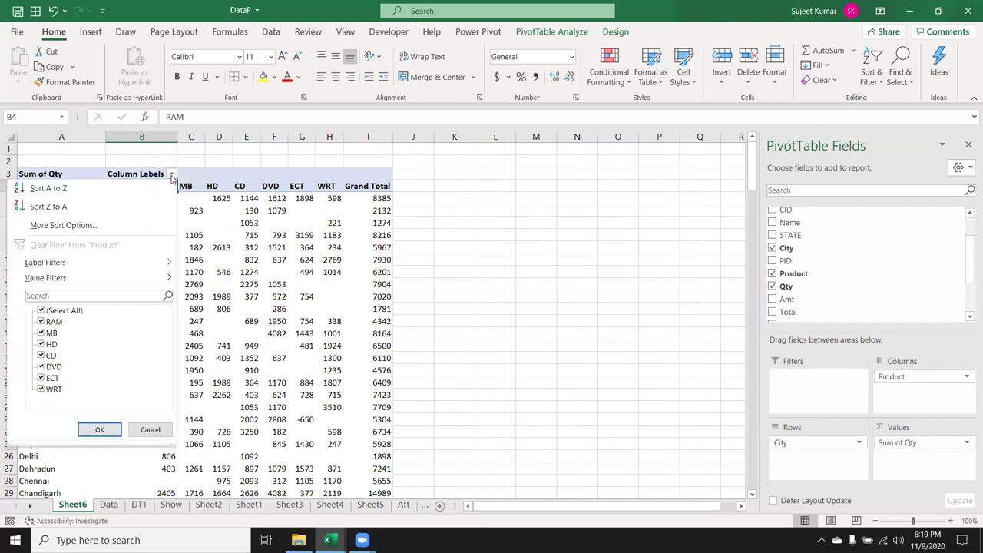
{"action": "left_click", "coordinate": [41, 312]}
{"action": "left_click", "coordinate": [42, 311]}
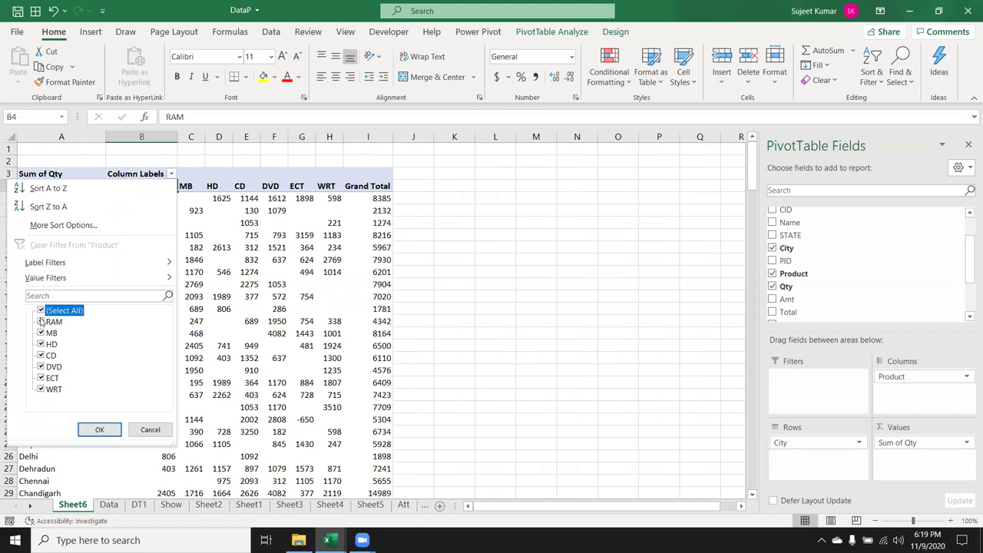
{"action": "left_click", "coordinate": [42, 323]}
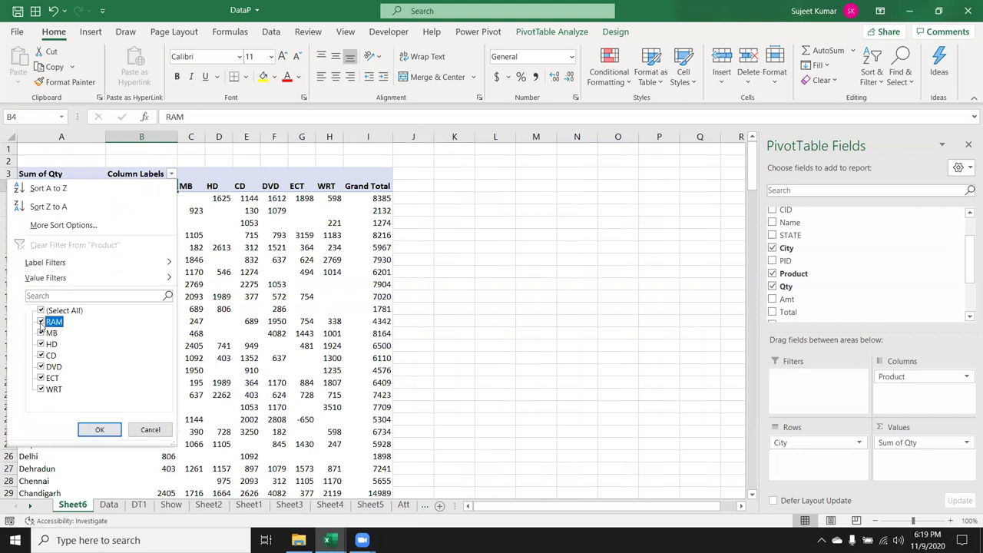
{"action": "left_click", "coordinate": [98, 430]}
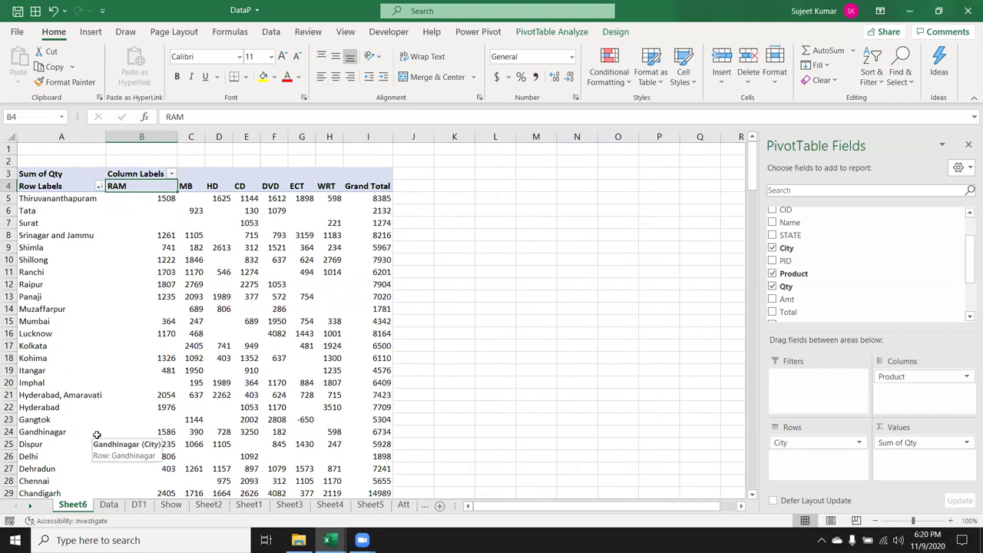
Drop City, move Product into Rows, and select the RAM and MB row labels.
{"action": "left_click_drag", "start_coordinate": [795, 446], "coordinate": [884, 268]}
{"action": "left_click_drag", "start_coordinate": [908, 376], "coordinate": [840, 457]}
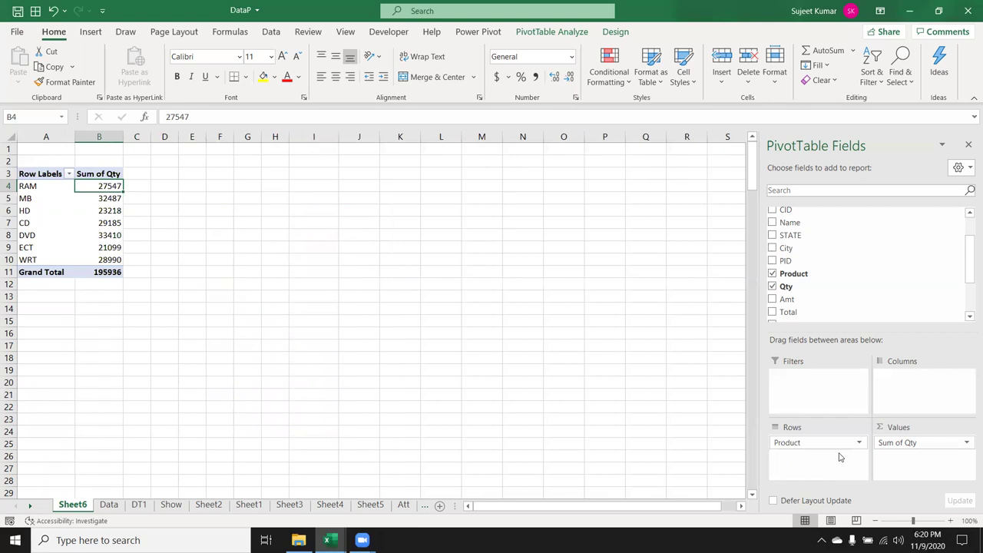
{"action": "left_click", "coordinate": [53, 203]}
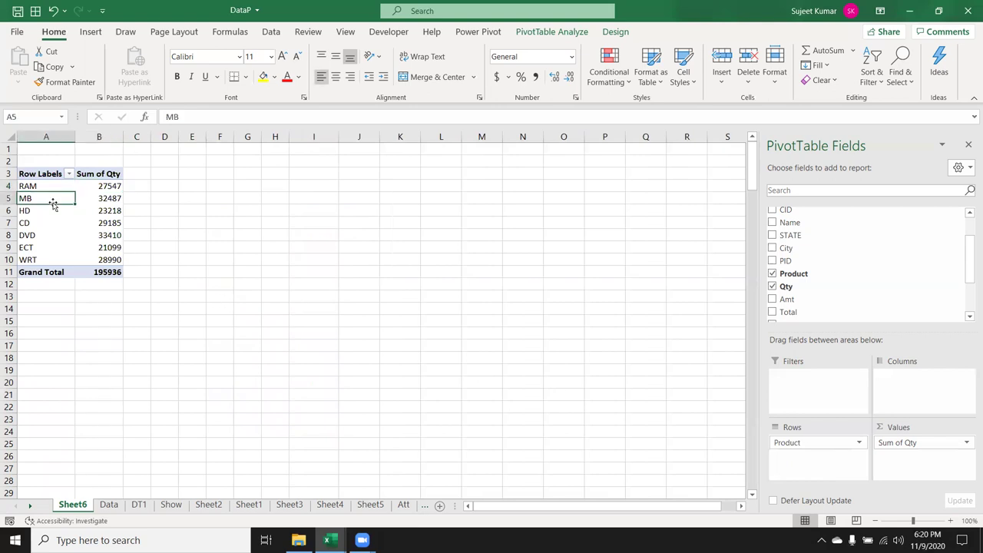
{"action": "key", "text": "shift+Up"}
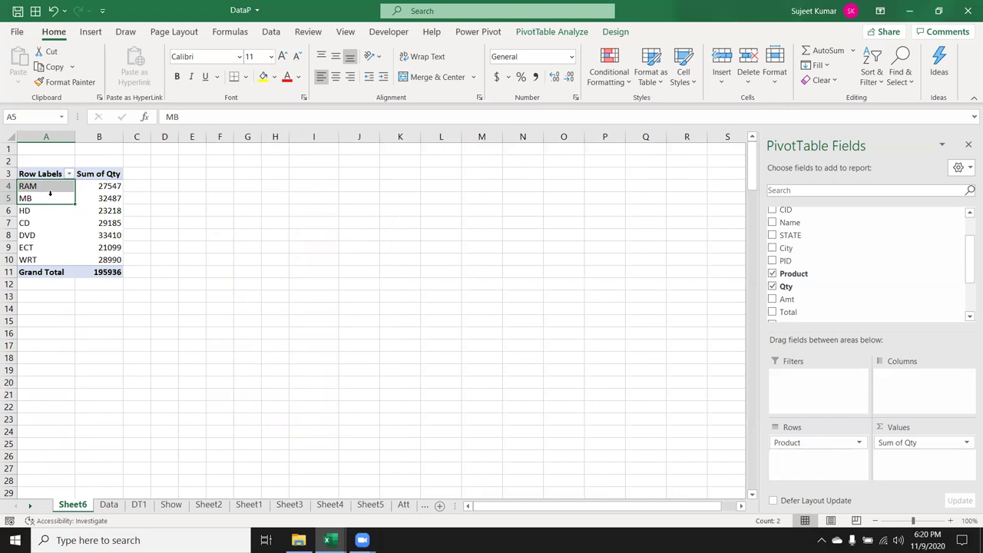
Group the RAM and MB labels together and remove the ungrouped Product field from Rows.
{"action": "right_click", "coordinate": [50, 198]}
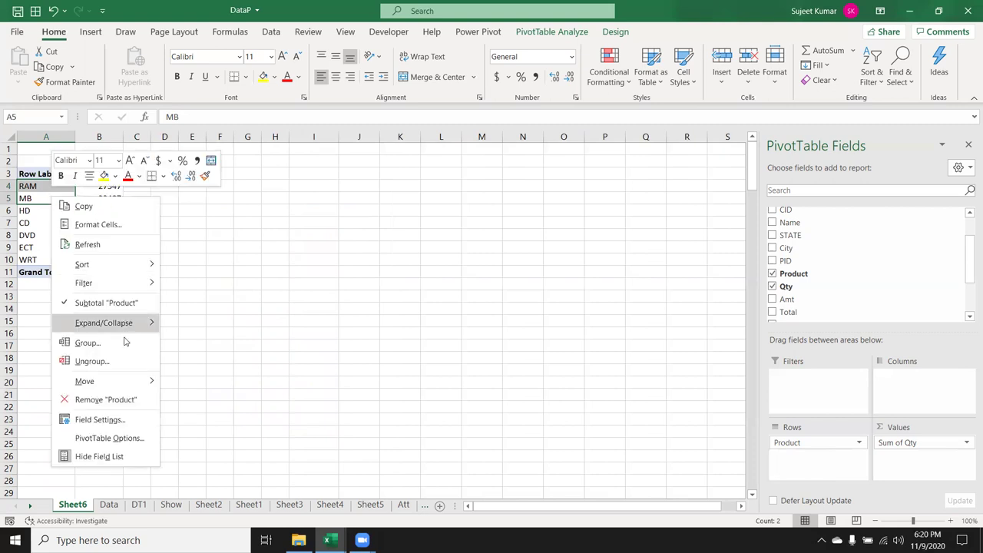
{"action": "left_click", "coordinate": [123, 343]}
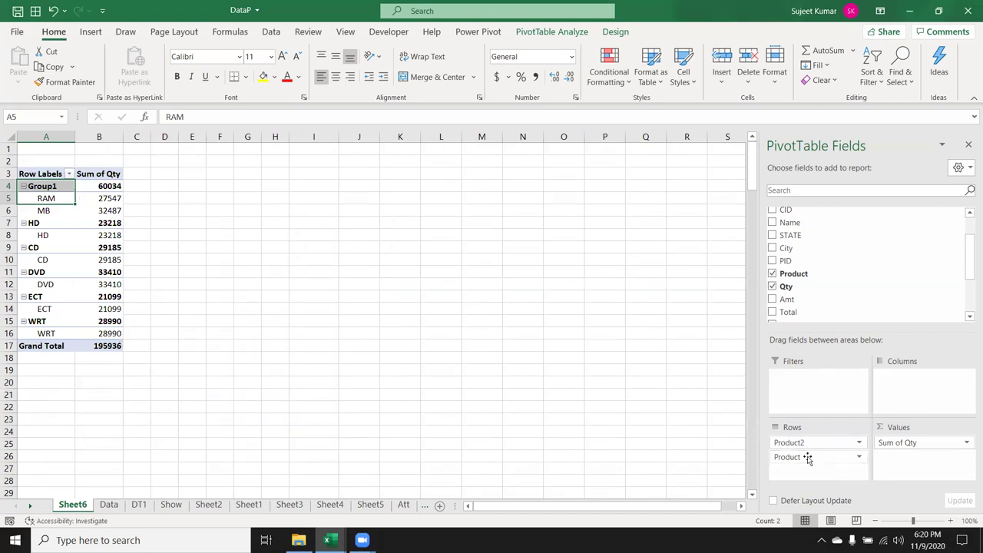
{"action": "left_click_drag", "start_coordinate": [807, 457], "coordinate": [837, 315]}
Rename Group1 to 'R-MB' and open the Product2 row field's options.
{"action": "left_click", "coordinate": [49, 187]}
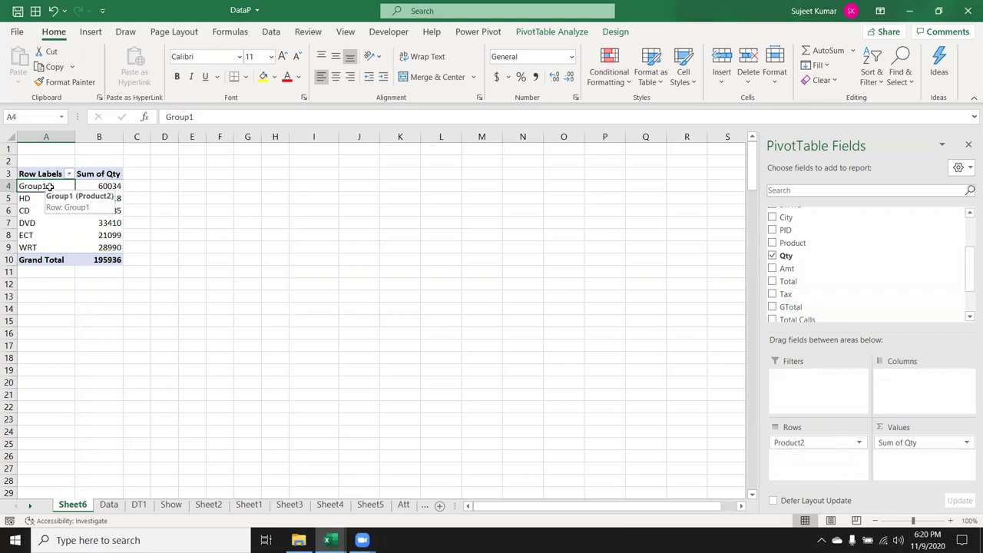
{"action": "type", "text": "MV"}
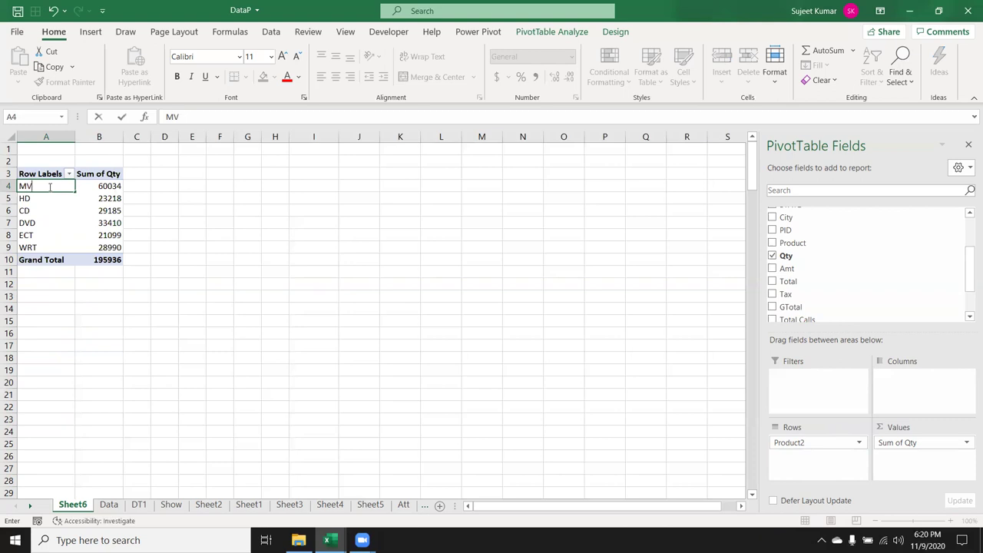
{"action": "key", "text": "BackSpace"}
{"action": "key", "text": "BackSpace"}
{"action": "type", "text": "R-"}
{"action": "type", "text": "MB"}
{"action": "key", "text": "Return"}
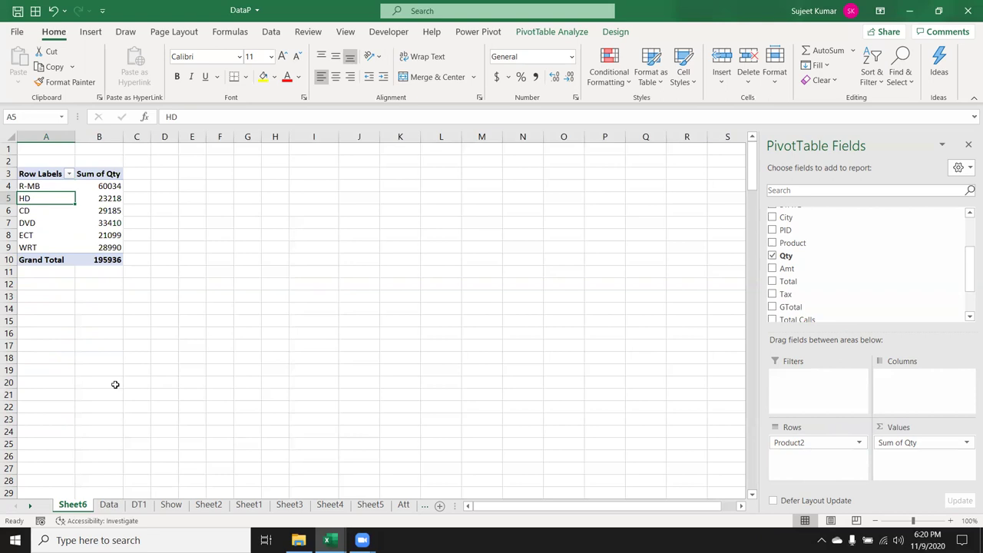
{"action": "left_click", "coordinate": [833, 441]}
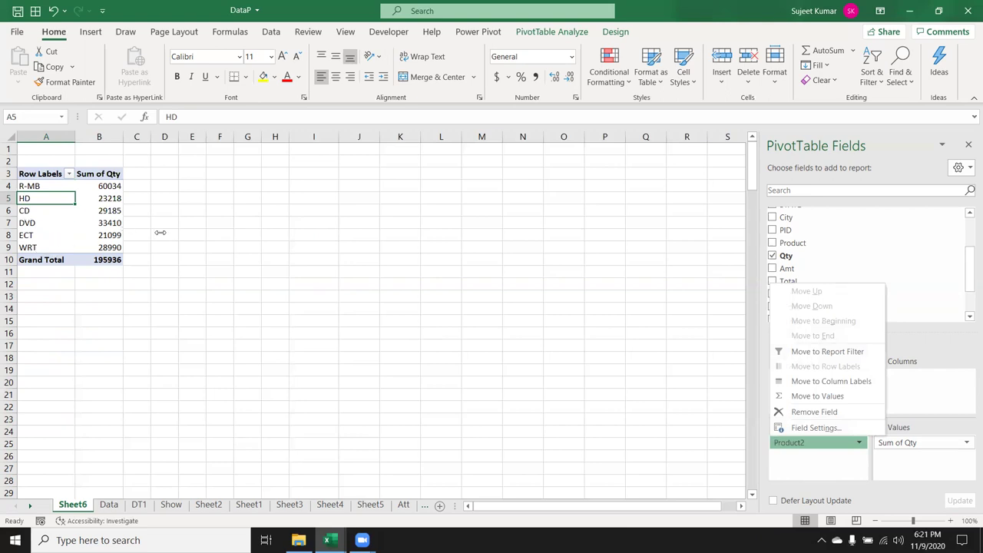
{"action": "left_click", "coordinate": [227, 222]}
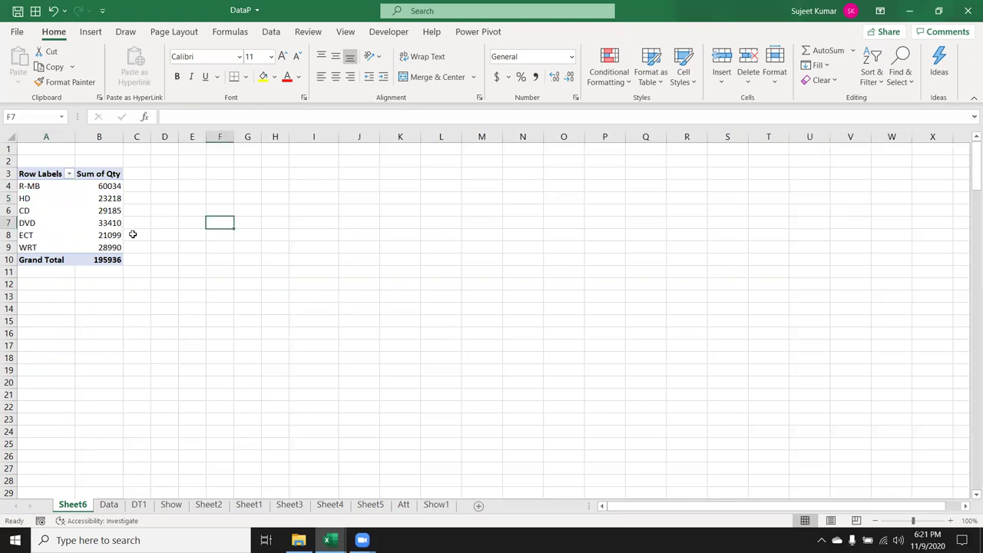
{"action": "left_click", "coordinate": [105, 236]}
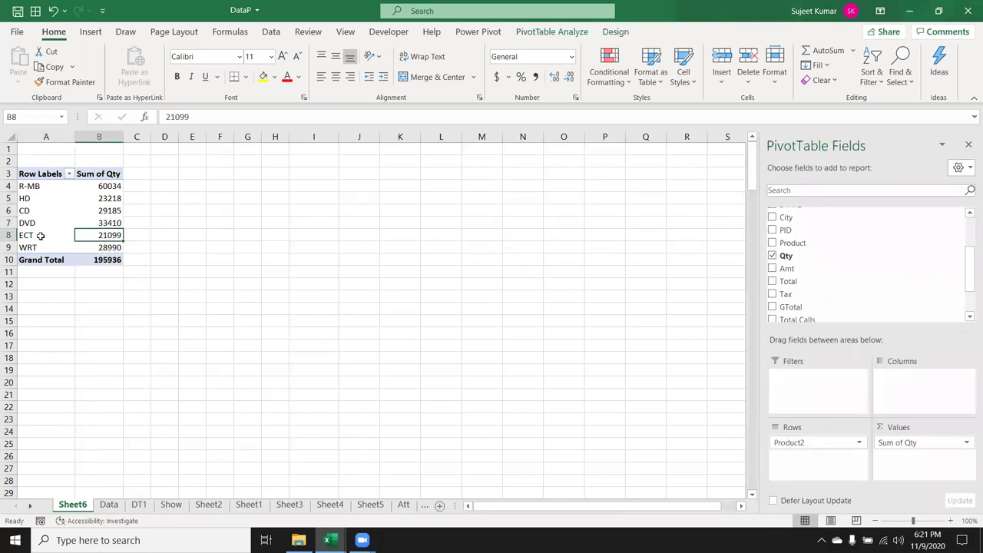
{"action": "left_click", "coordinate": [42, 235]}
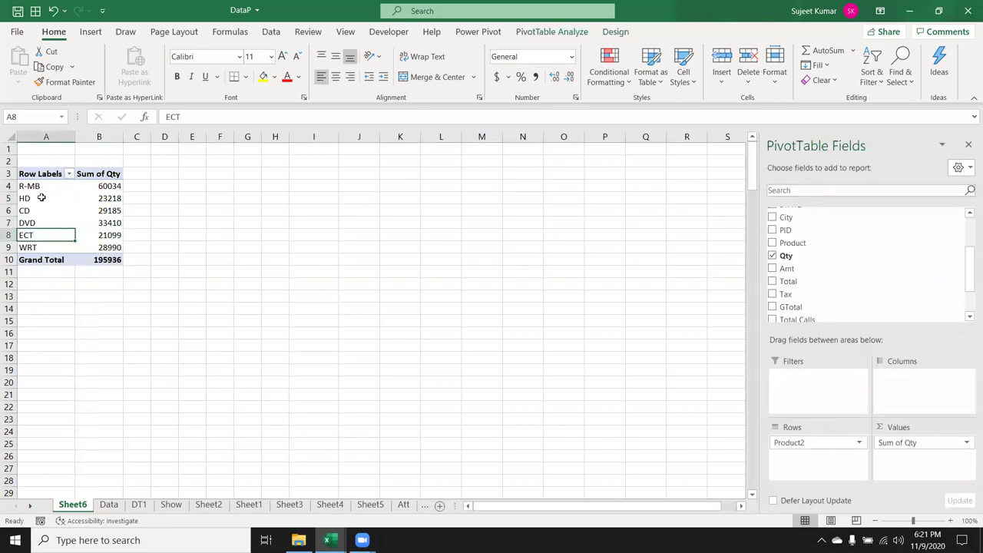
{"action": "left_click", "coordinate": [40, 198], "text": "ctrl"}
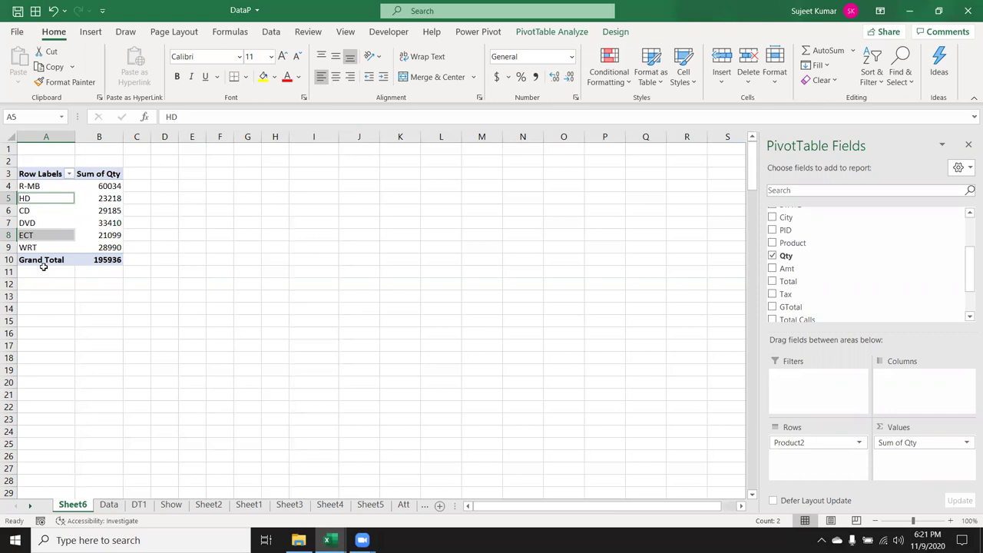
{"action": "left_click", "coordinate": [120, 222]}
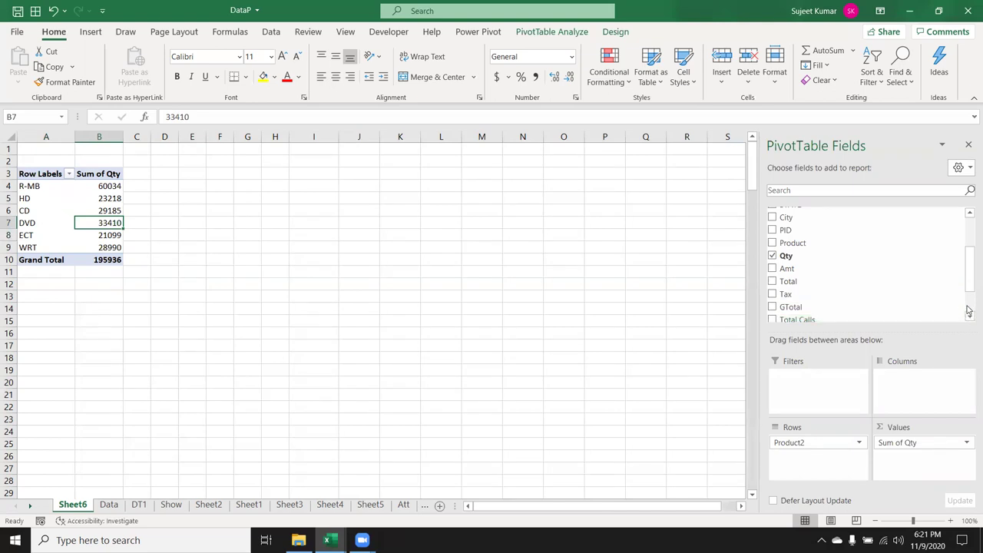
{"action": "scroll", "coordinate": [968, 311], "scroll_direction": "down", "scroll_amount": 2}
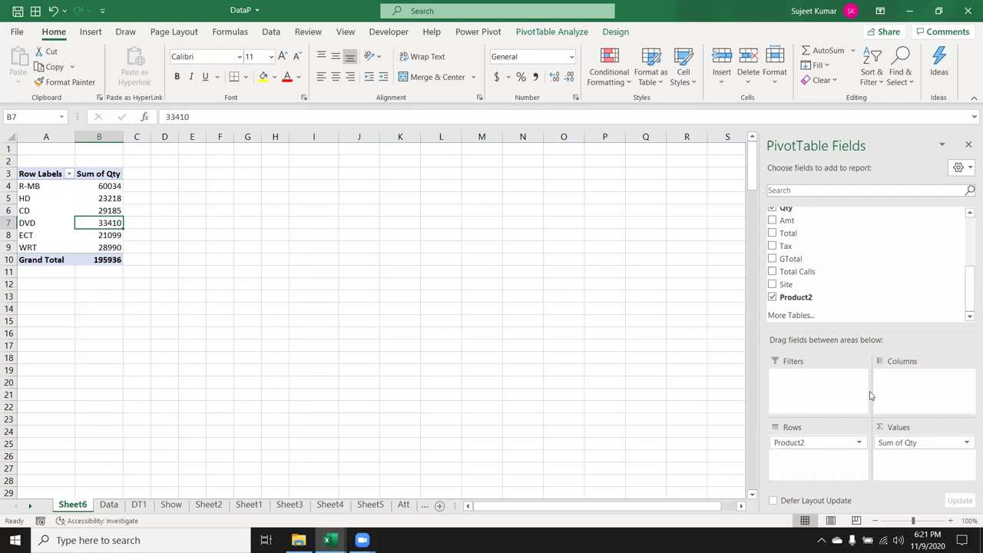
{"action": "left_click", "coordinate": [807, 444]}
Replace Product2 with Qty in the pivot rows.
{"action": "left_click_drag", "start_coordinate": [807, 445], "coordinate": [880, 305]}
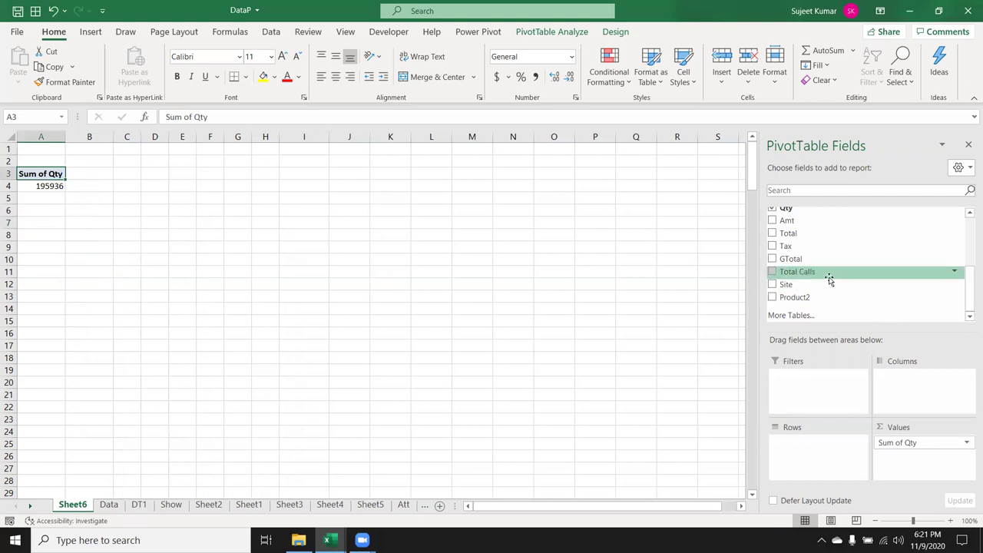
{"action": "scroll", "coordinate": [852, 261], "scroll_direction": "up", "scroll_amount": 1}
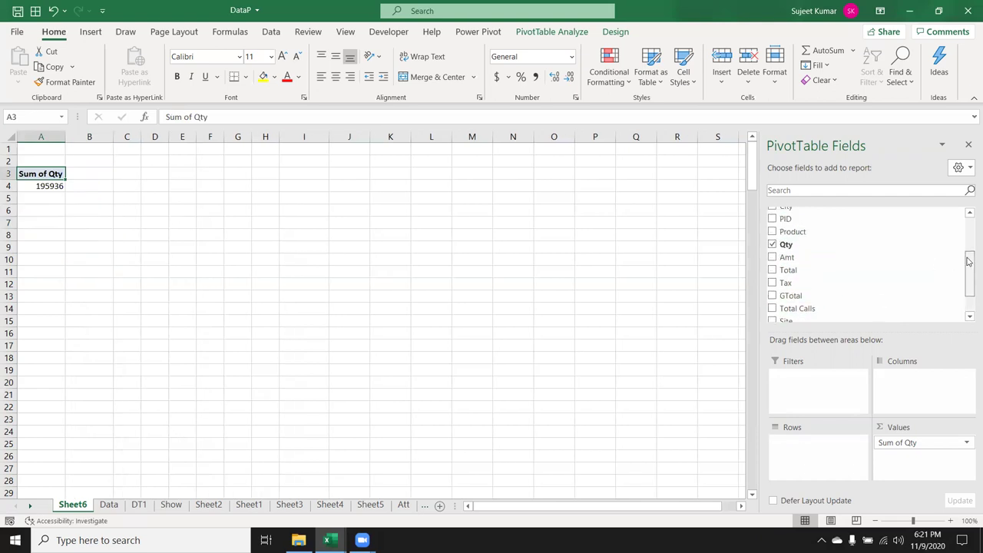
{"action": "left_click_drag", "start_coordinate": [840, 250], "coordinate": [815, 449]}
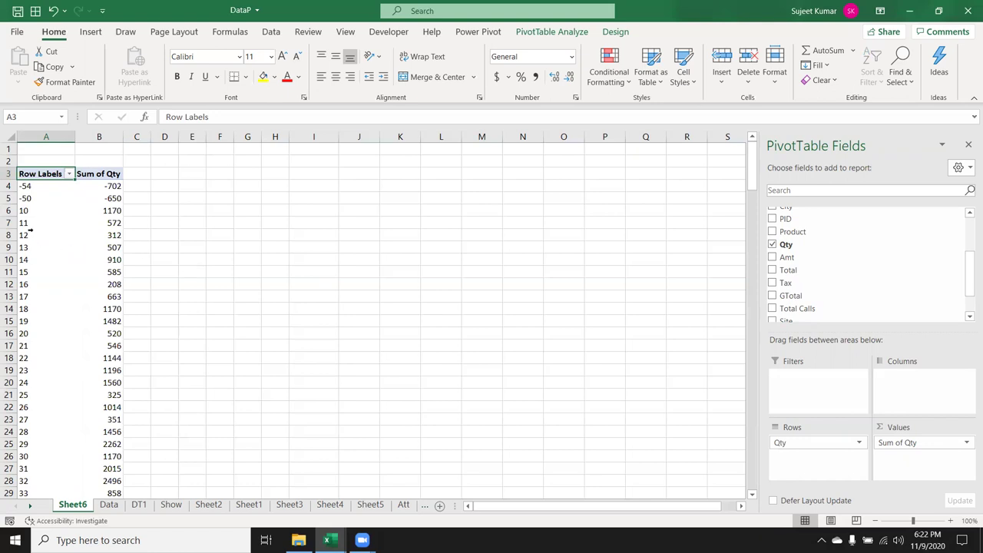
Group the Qty row labels from 0 to 100 by 10.
{"action": "left_click", "coordinate": [46, 230]}
{"action": "left_click", "coordinate": [48, 238]}
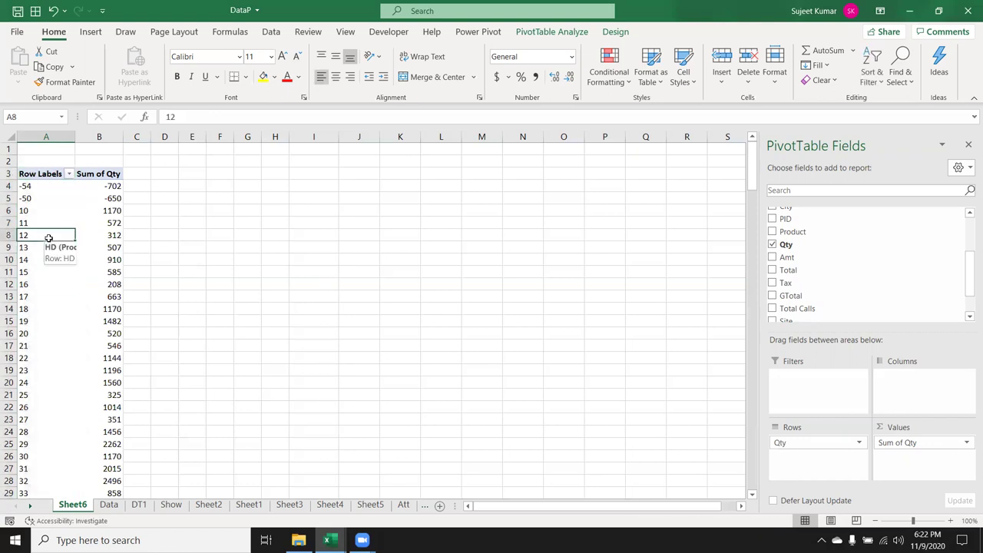
{"action": "right_click", "coordinate": [48, 238]}
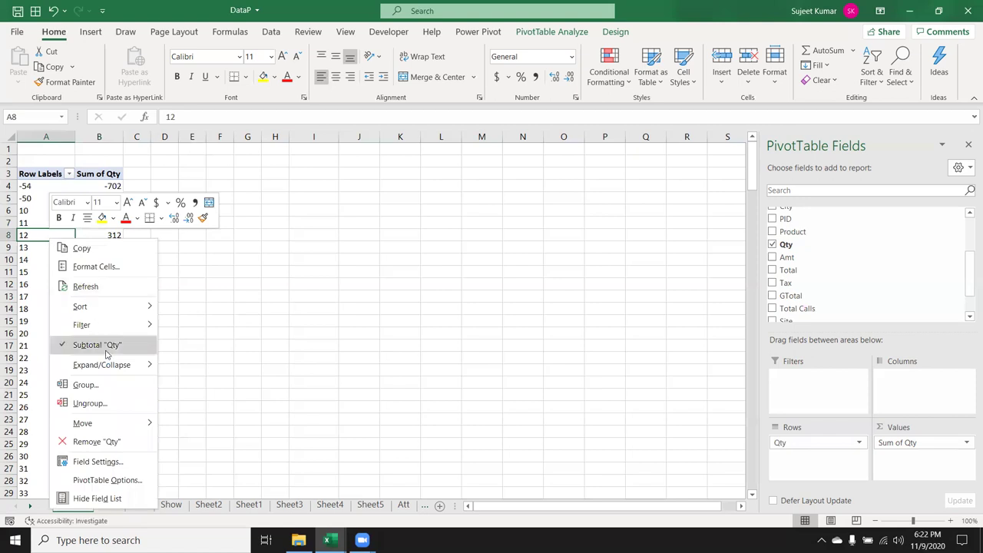
{"action": "left_click", "coordinate": [106, 385]}
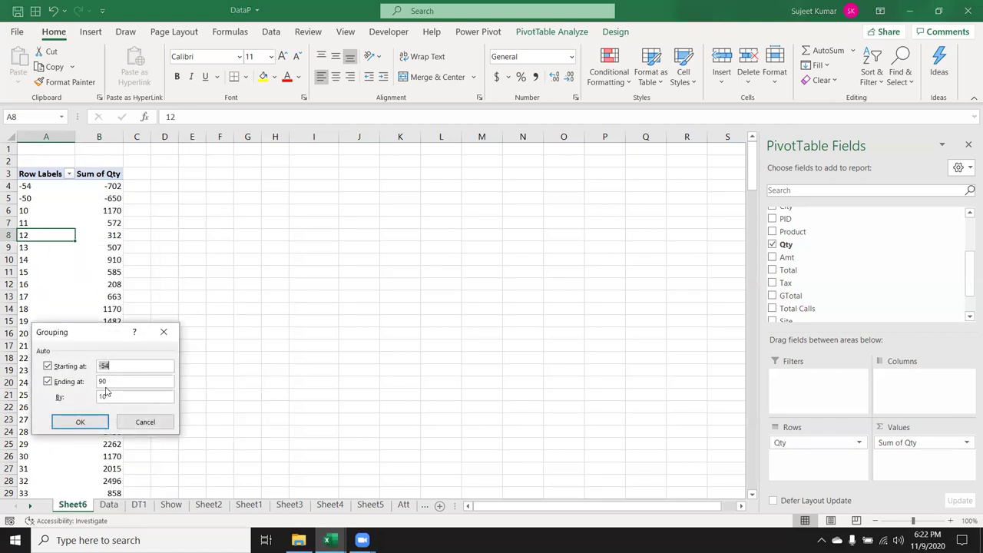
{"action": "type", "text": "0"}
{"action": "double_click", "coordinate": [110, 384]}
{"action": "type", "text": "100"}
{"action": "left_click", "coordinate": [91, 422]}
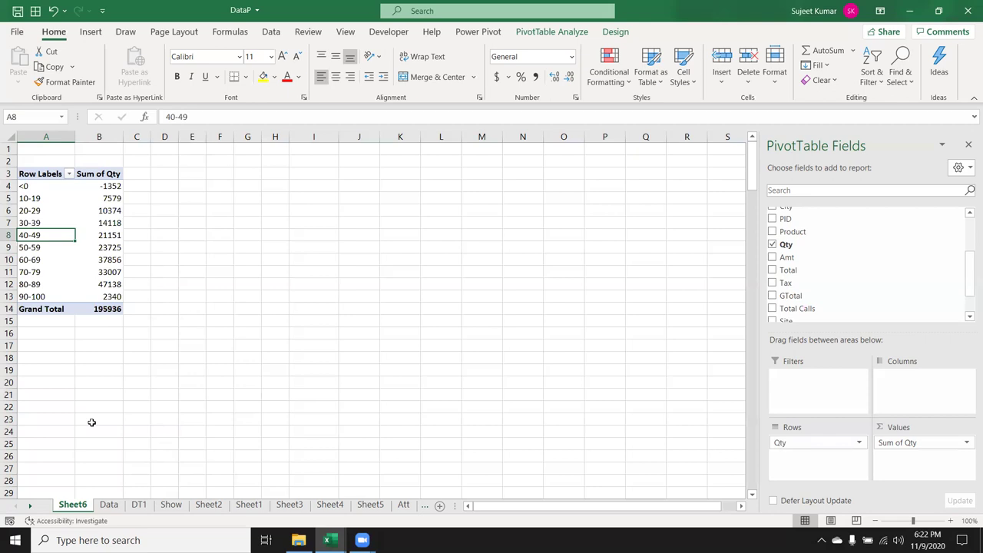
View the Data sheet, check and dismiss the accessibility results, then return to Sheet6.
{"action": "left_click", "coordinate": [112, 508]}
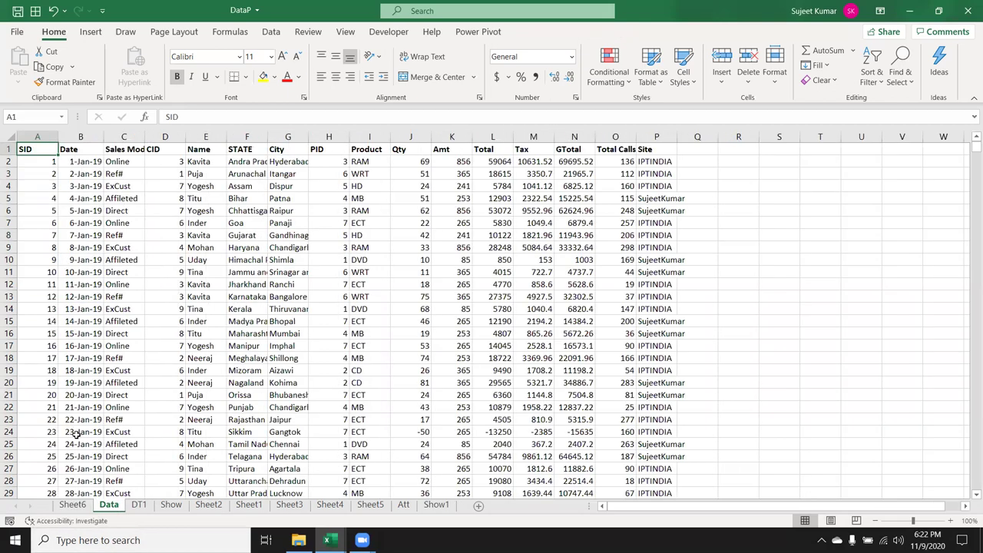
{"action": "left_click", "coordinate": [83, 520]}
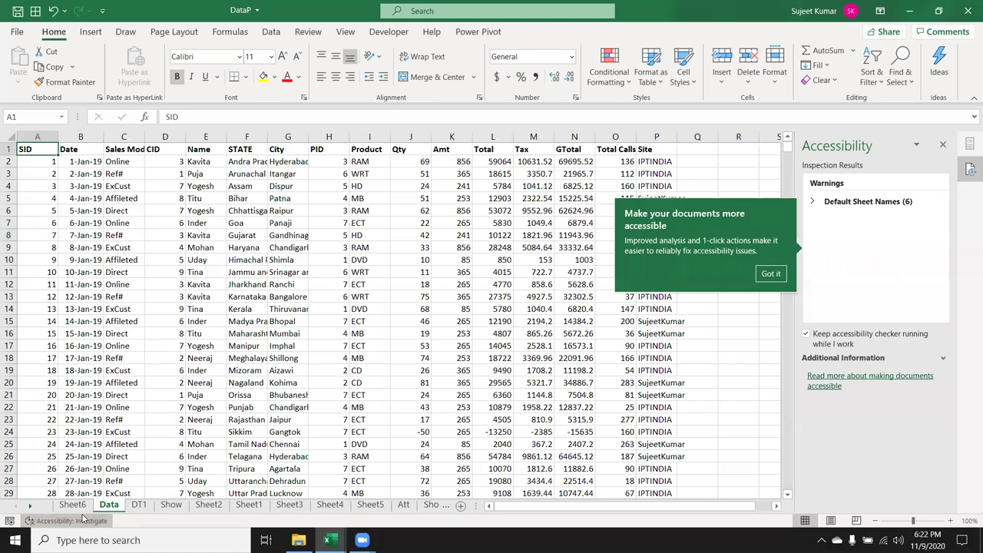
{"action": "left_click", "coordinate": [943, 144]}
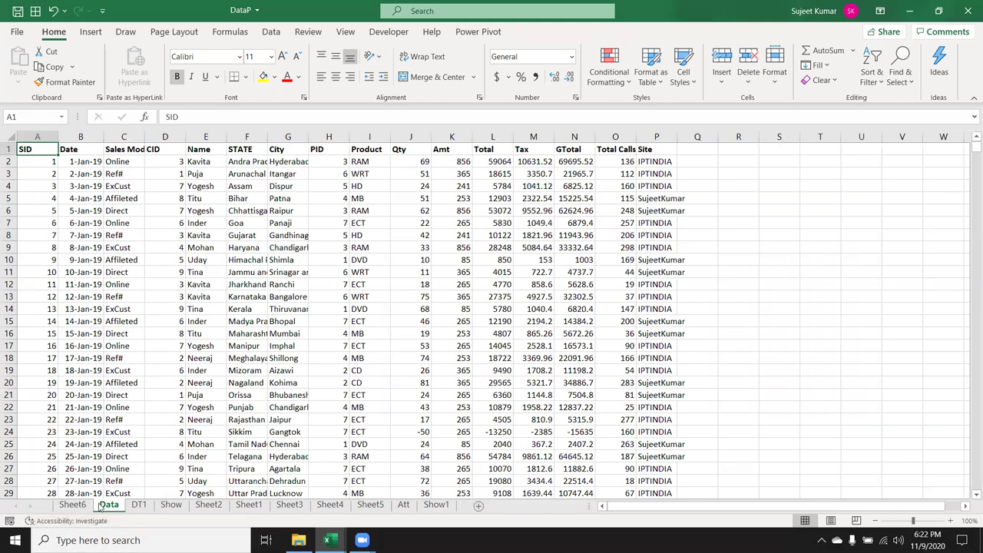
{"action": "left_click", "coordinate": [72, 505]}
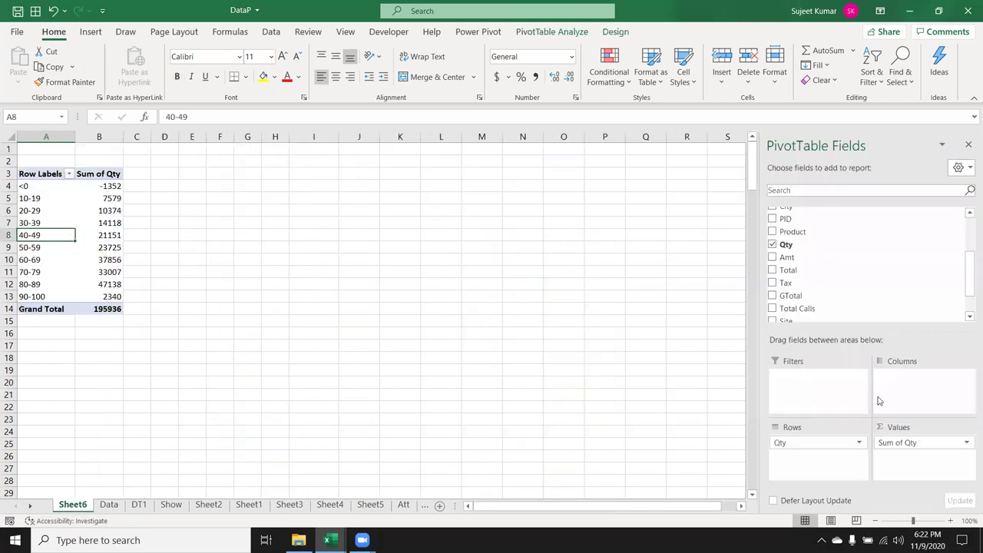
Replace Qty with Date in the pivot rows.
{"action": "left_click_drag", "start_coordinate": [833, 438], "coordinate": [897, 244]}
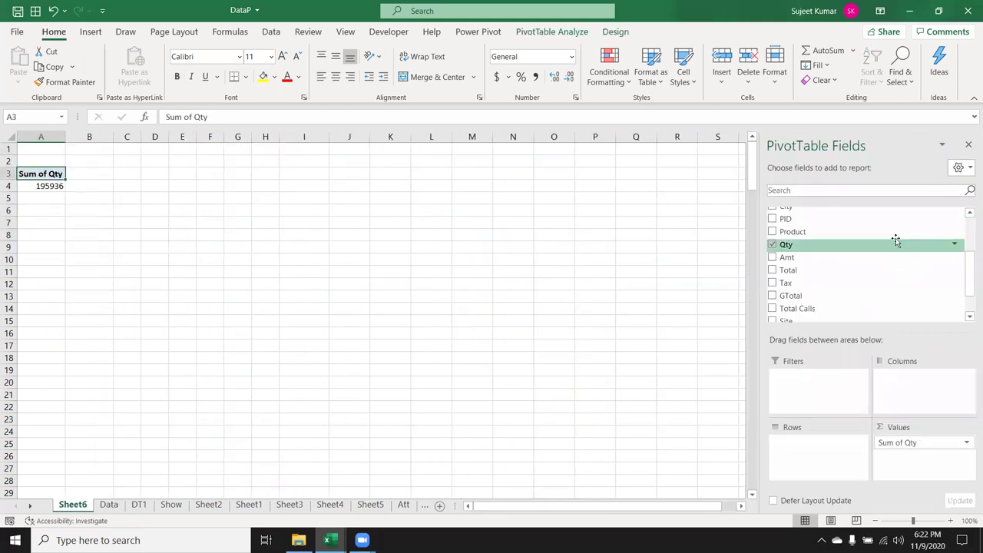
{"action": "left_click", "coordinate": [968, 219]}
{"action": "left_click", "coordinate": [969, 218]}
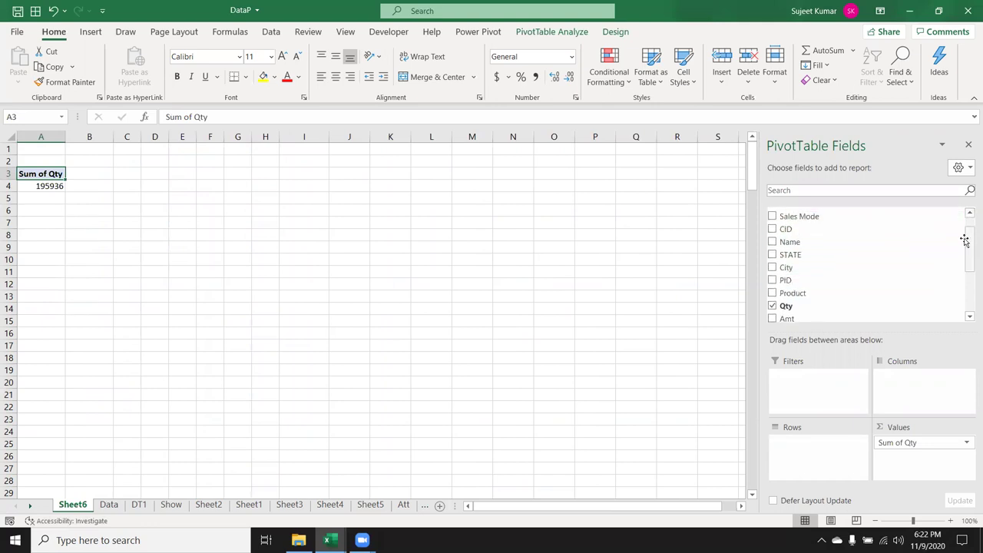
{"action": "left_click_drag", "start_coordinate": [964, 241], "coordinate": [966, 226]}
{"action": "left_click_drag", "start_coordinate": [928, 225], "coordinate": [852, 453]}
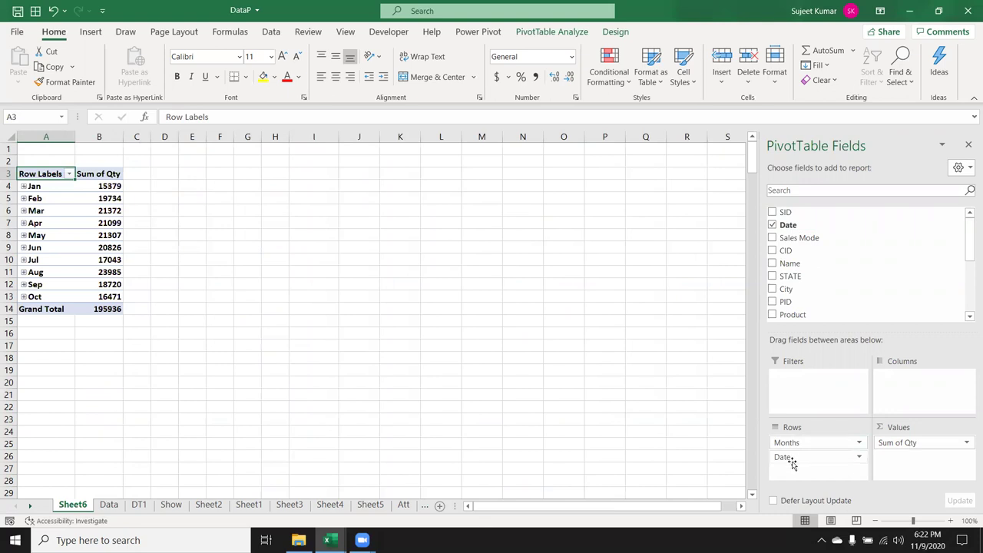
Ungroup the months into individual dates, then regroup the dates by month.
{"action": "left_click", "coordinate": [48, 197]}
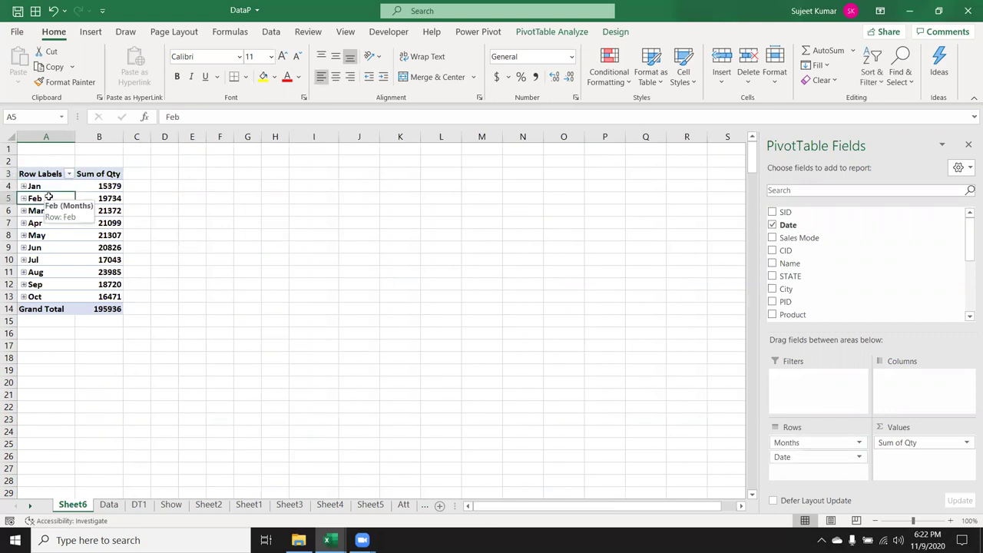
{"action": "right_click", "coordinate": [48, 198]}
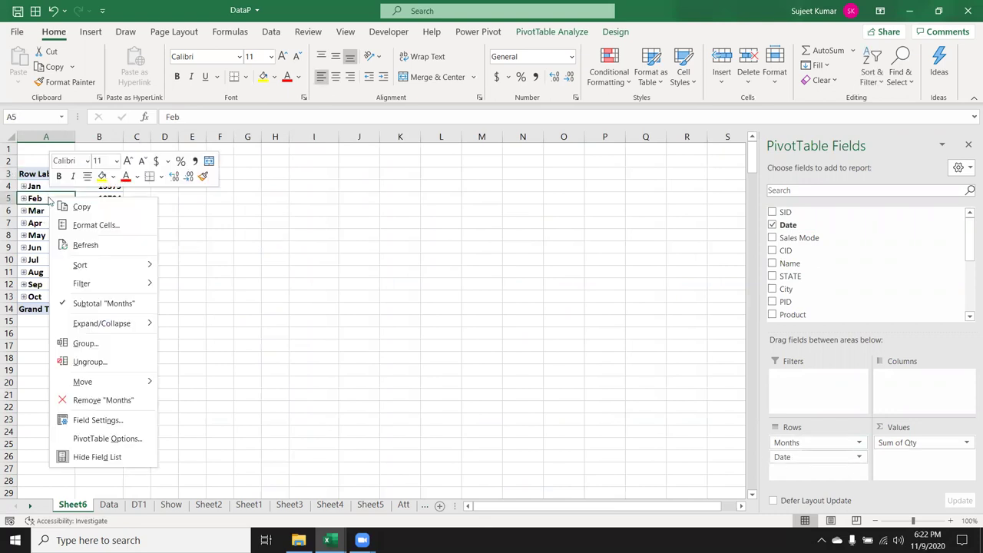
{"action": "left_click", "coordinate": [108, 364]}
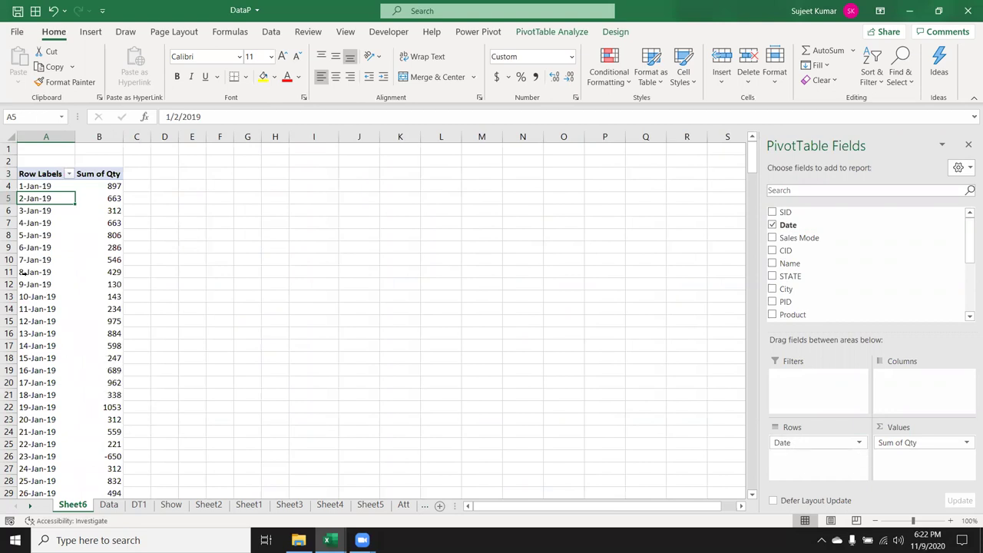
{"action": "left_click", "coordinate": [44, 261]}
{"action": "right_click", "coordinate": [44, 261]}
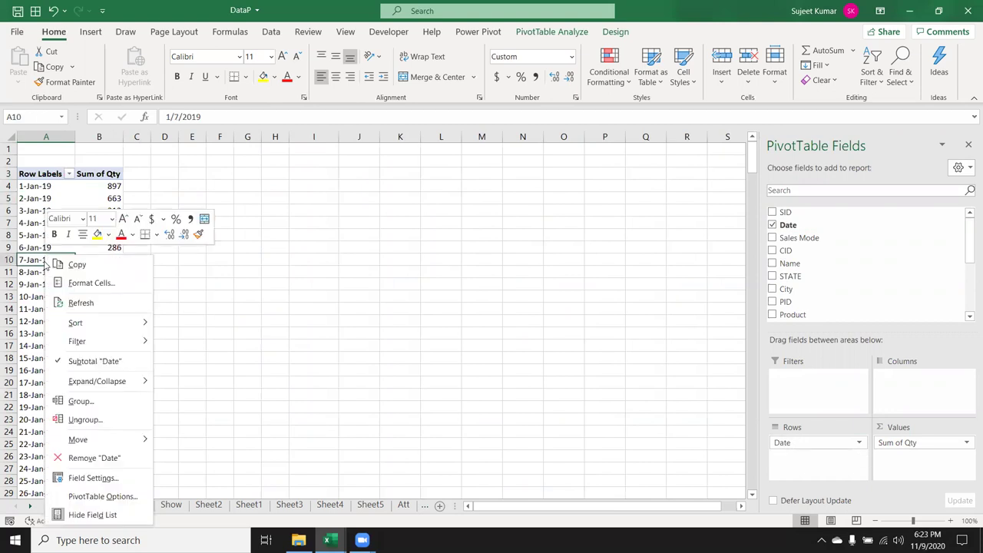
{"action": "left_click", "coordinate": [125, 398]}
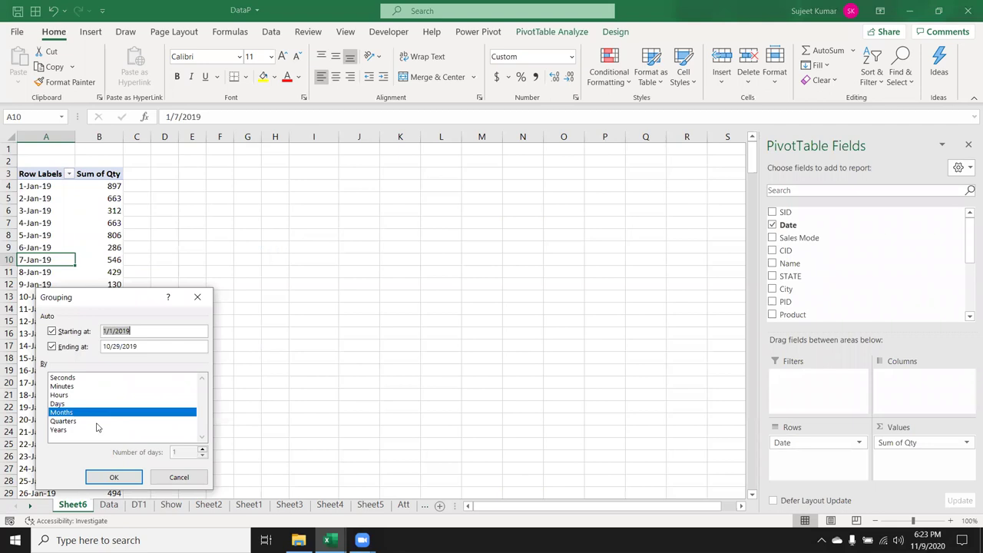
{"action": "left_click", "coordinate": [123, 476]}
Regroup the dates by both Months and Quarters.
{"action": "left_click", "coordinate": [31, 231]}
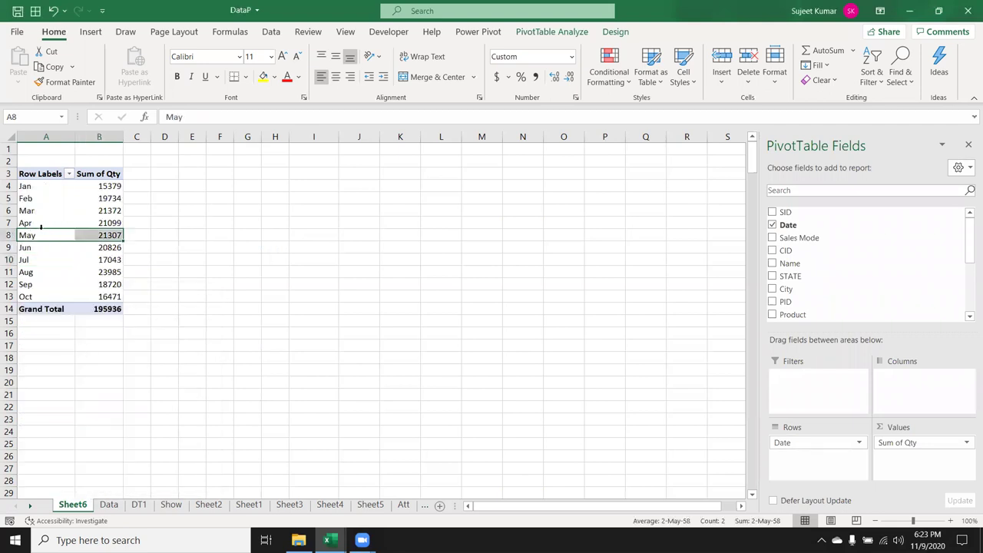
{"action": "left_click", "coordinate": [46, 234]}
{"action": "right_click", "coordinate": [46, 233]}
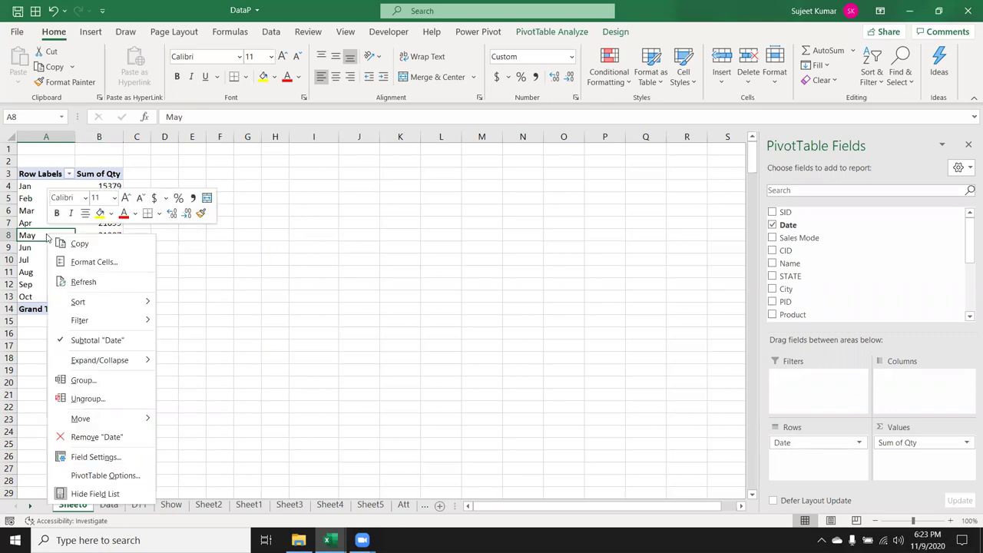
{"action": "left_click", "coordinate": [119, 380]}
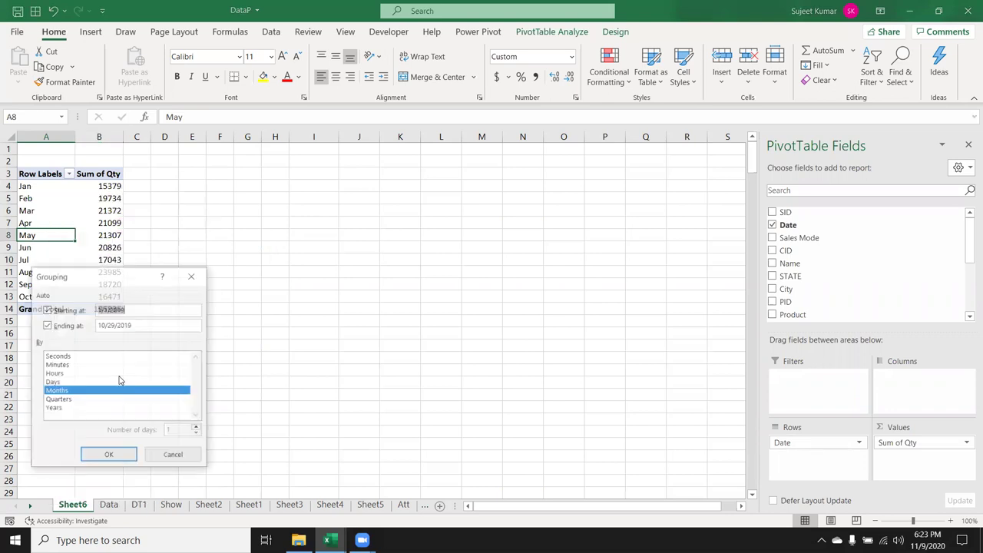
{"action": "left_click", "coordinate": [84, 400]}
{"action": "left_click", "coordinate": [110, 456]}
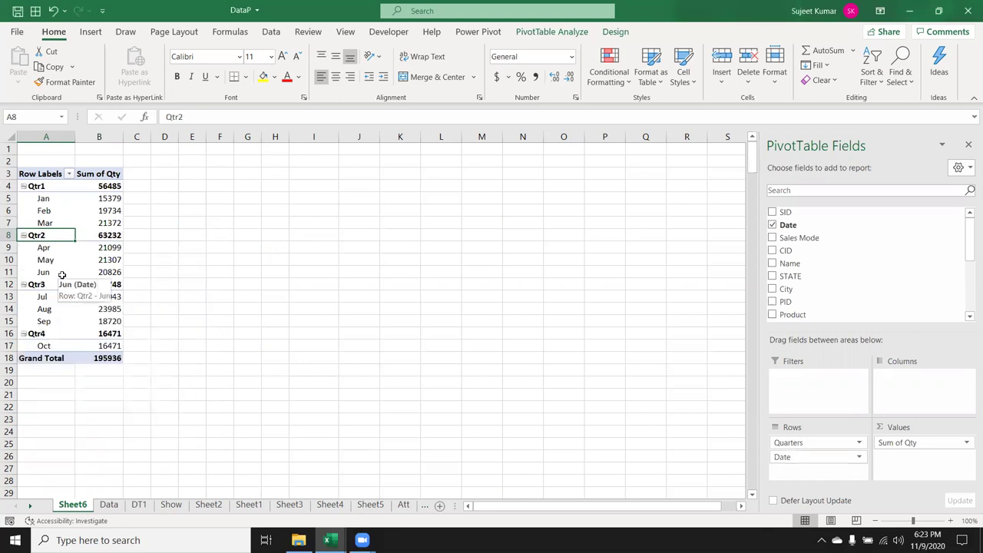
Undo the quarter grouping and regroup dates by Days into 15-day ranges.
{"action": "key", "text": "ctrl+z"}
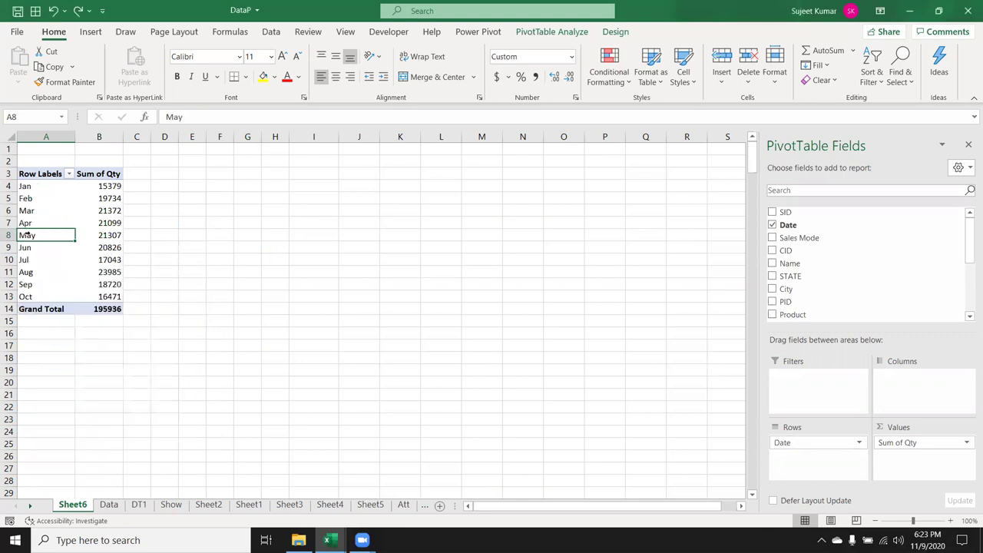
{"action": "right_click", "coordinate": [43, 236]}
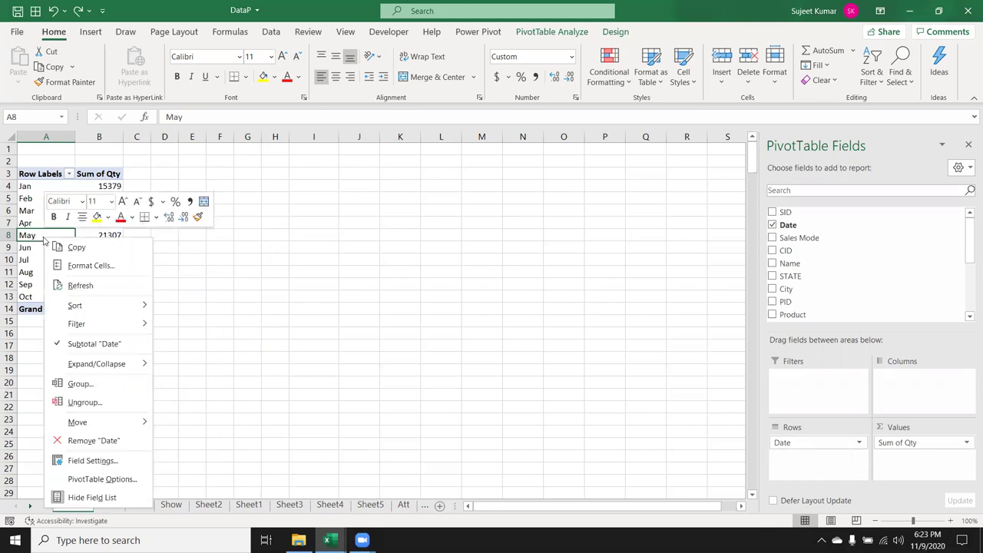
{"action": "left_click", "coordinate": [125, 383]}
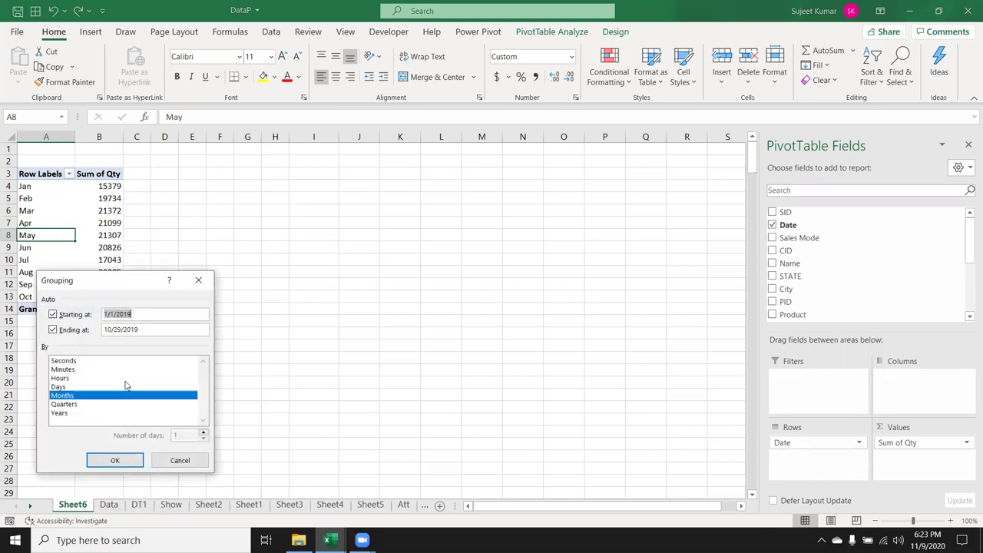
{"action": "left_click", "coordinate": [62, 387]}
{"action": "left_click", "coordinate": [66, 396]}
{"action": "left_click", "coordinate": [183, 434]}
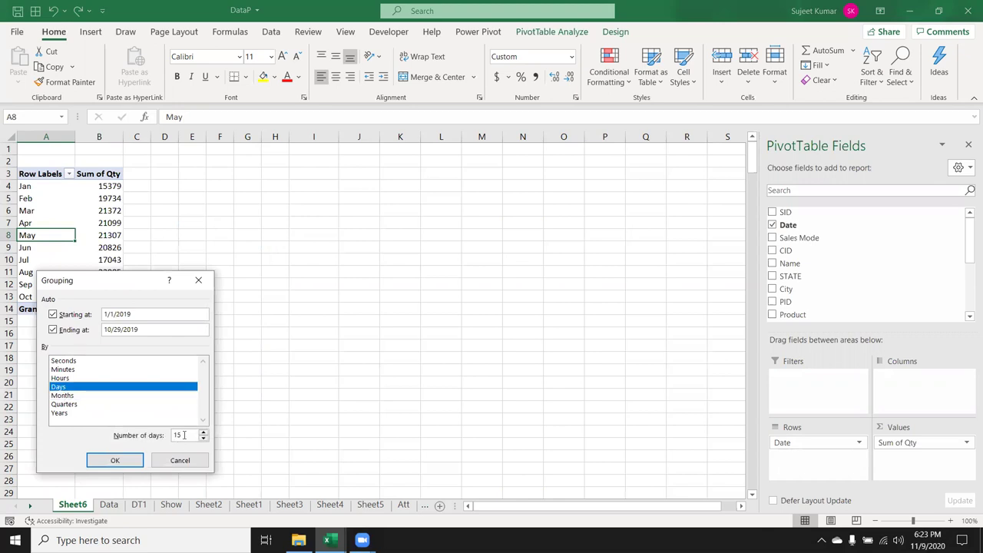
{"action": "left_click", "coordinate": [110, 462]}
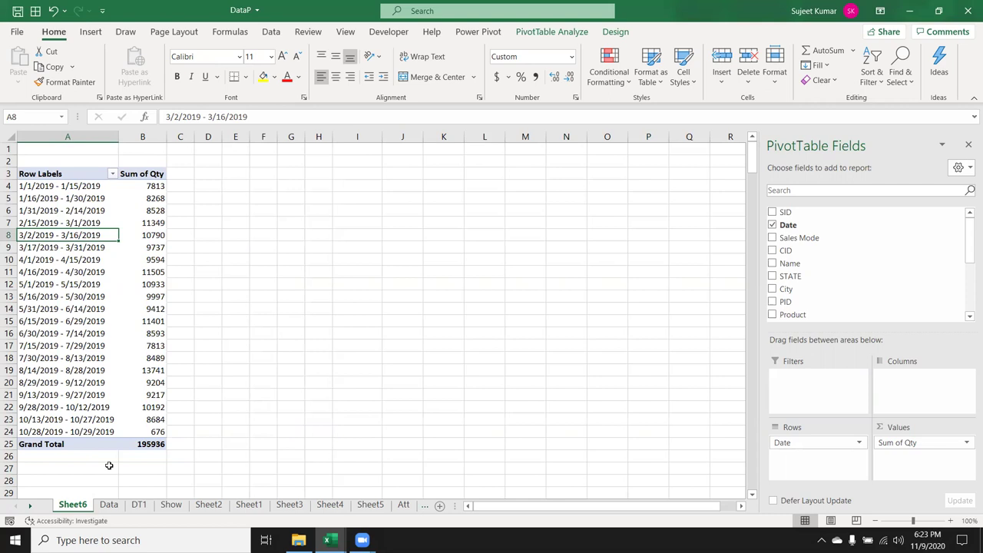
Launch Google Chrome from Windows search and go to google.com.
{"action": "left_click", "coordinate": [116, 538]}
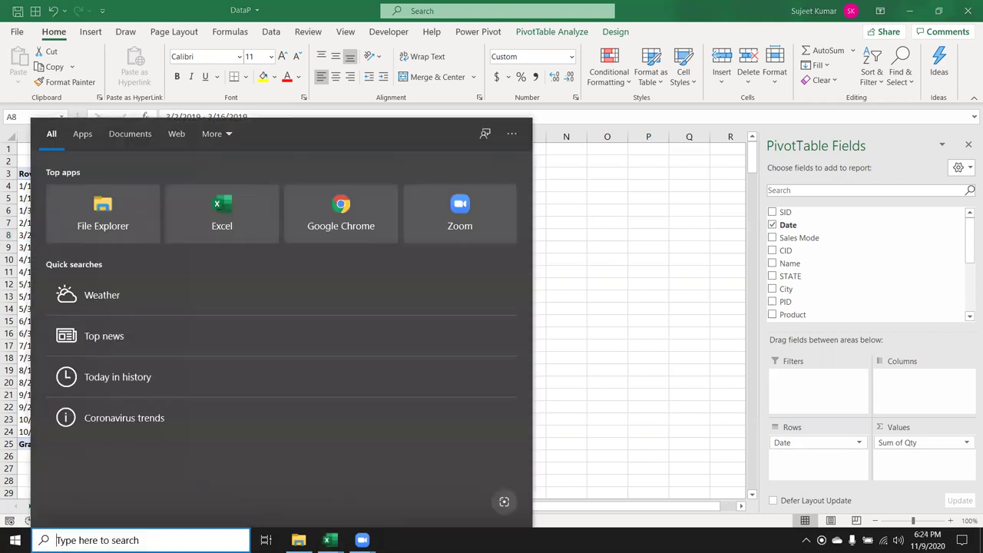
{"action": "type", "text": "ch"}
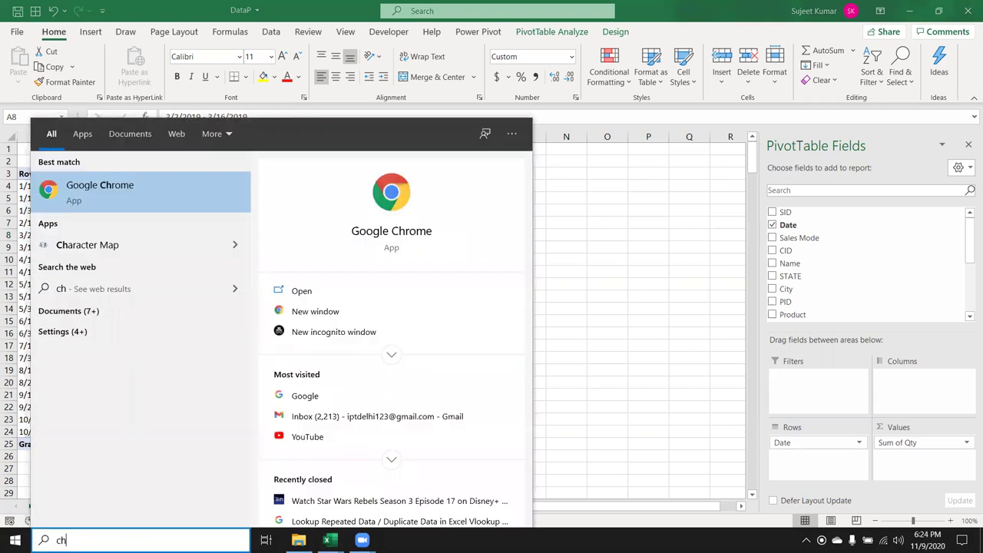
{"action": "left_click", "coordinate": [395, 231]}
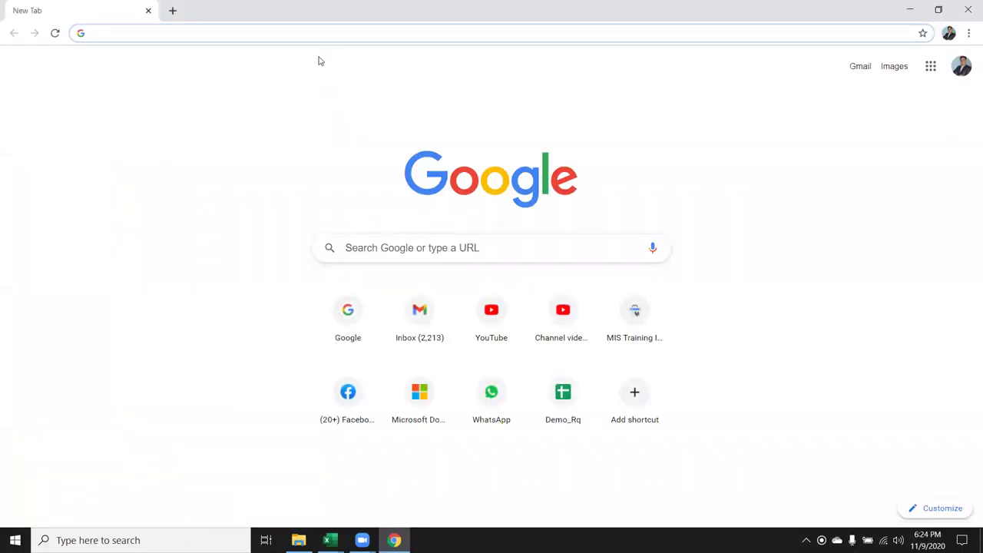
{"action": "type", "text": "google.com"}
{"action": "key", "text": "Return"}
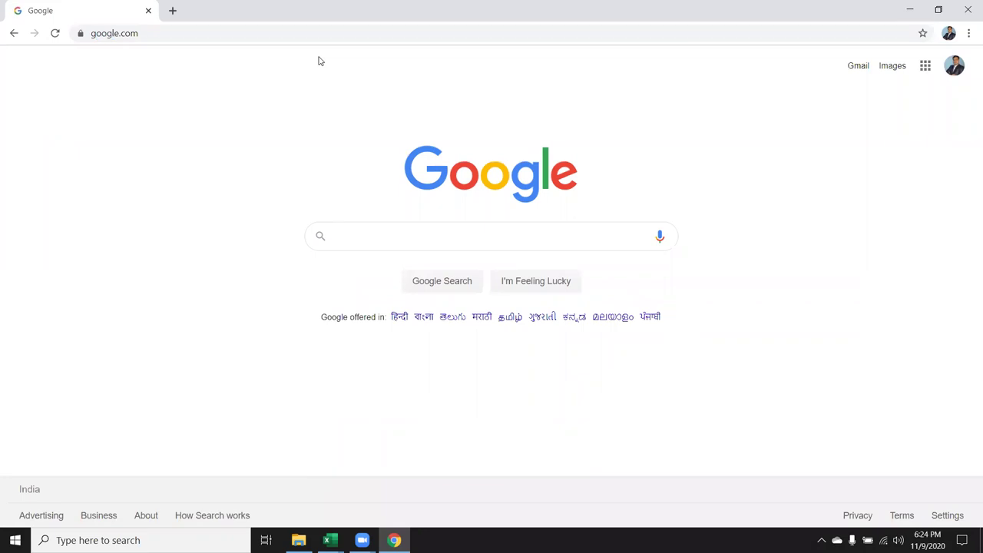
Go to gmail.com from the address bar.
{"action": "left_click", "coordinate": [286, 31]}
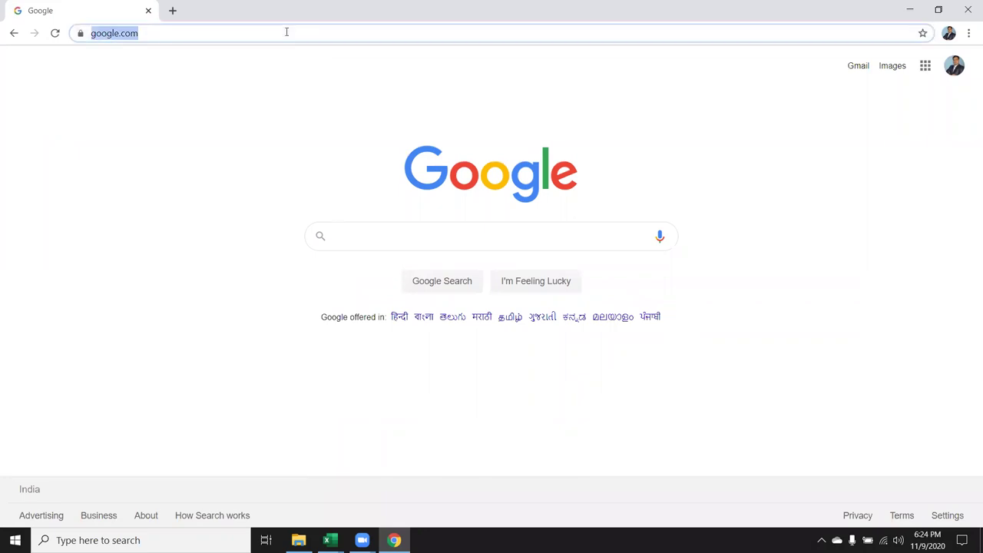
{"action": "type", "text": "gm"}
{"action": "key", "text": "Return"}
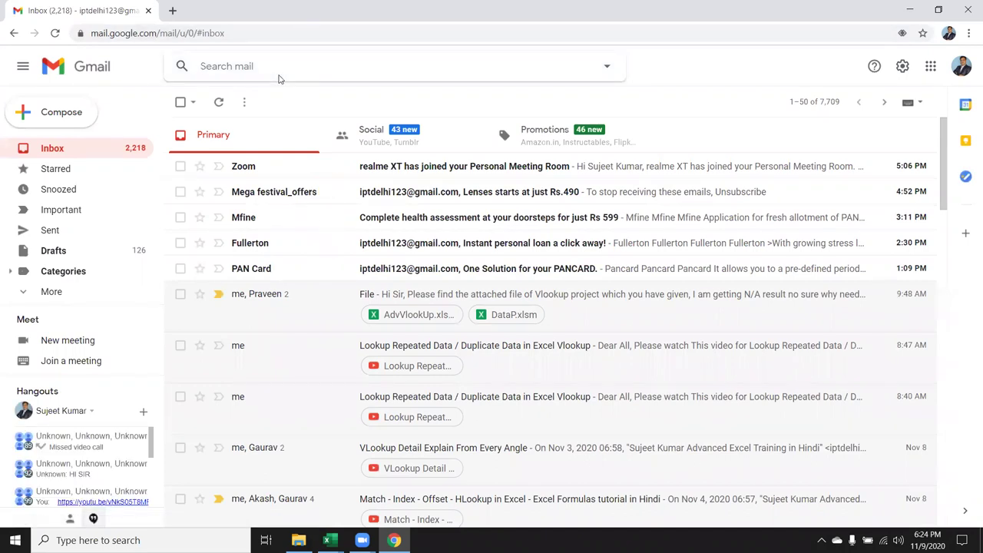
Search the mailbox for 'bai'.
{"action": "type", "text": "b"}
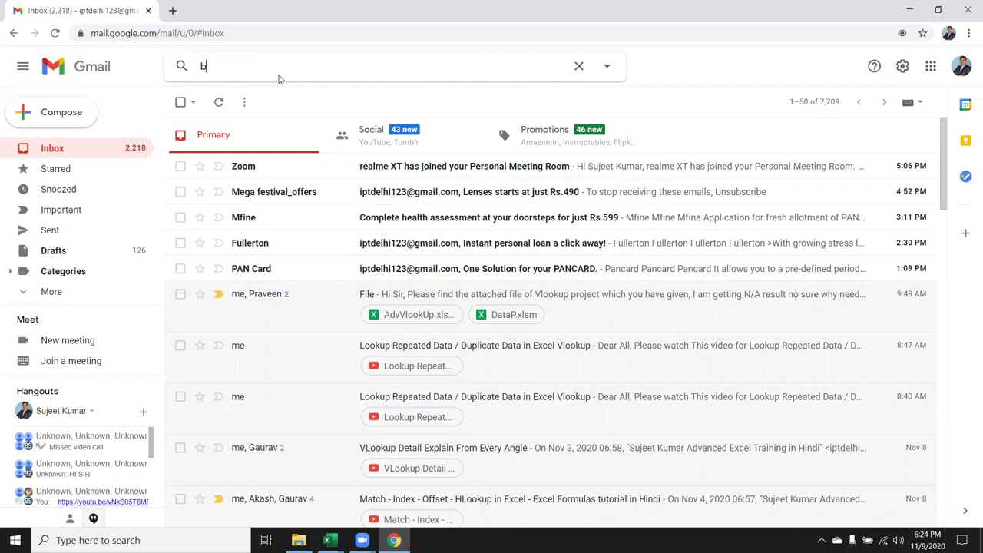
{"action": "type", "text": "a"}
{"action": "key", "text": "BackSpace"}
{"action": "type", "text": "ai"}
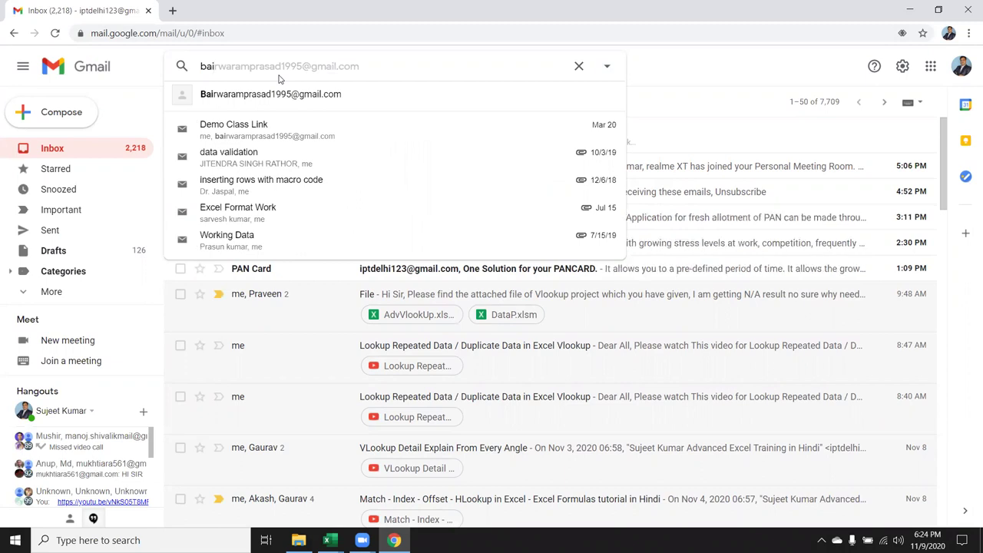
{"action": "key", "text": "Return"}
Correct the mail search to 'bio' and run it.
{"action": "left_click", "coordinate": [280, 67]}
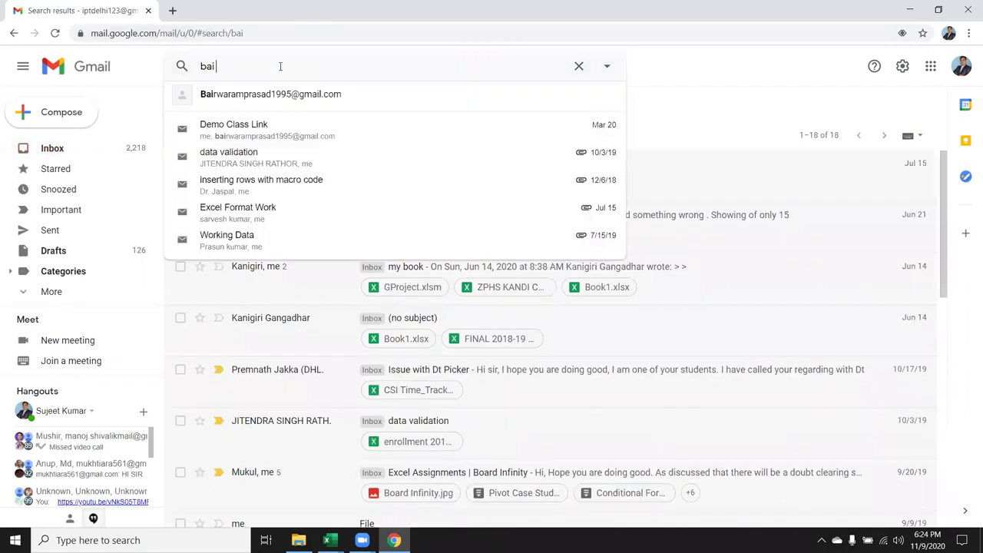
{"action": "key", "text": "BackSpace"}
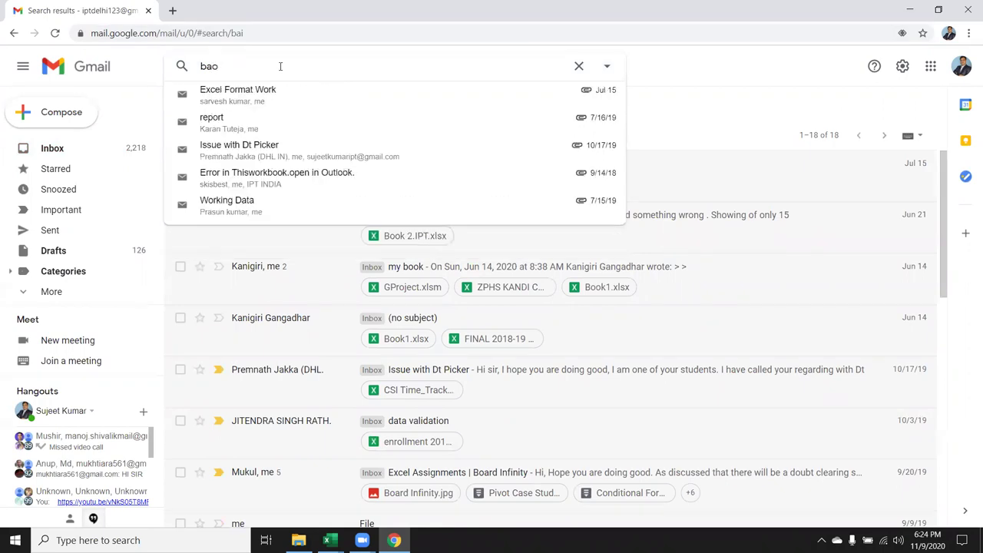
{"action": "key", "text": "BackSpace"}
{"action": "key", "text": "BackSpace"}
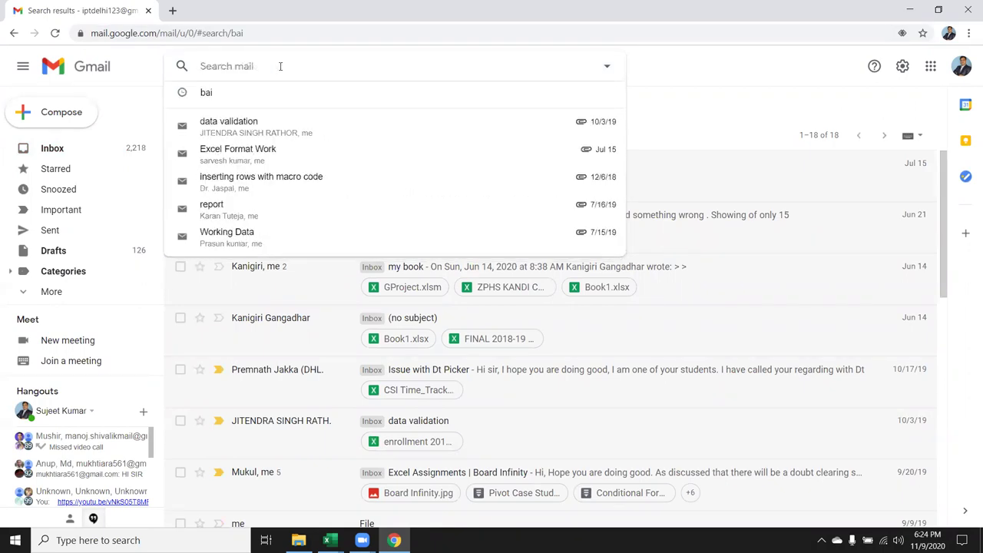
{"action": "type", "text": "bai"}
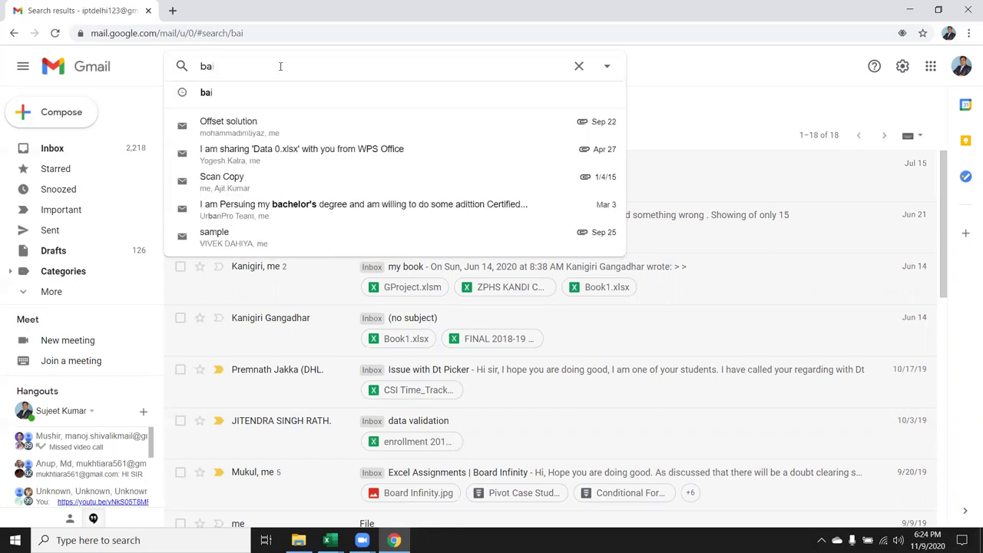
{"action": "type", "text": "i"}
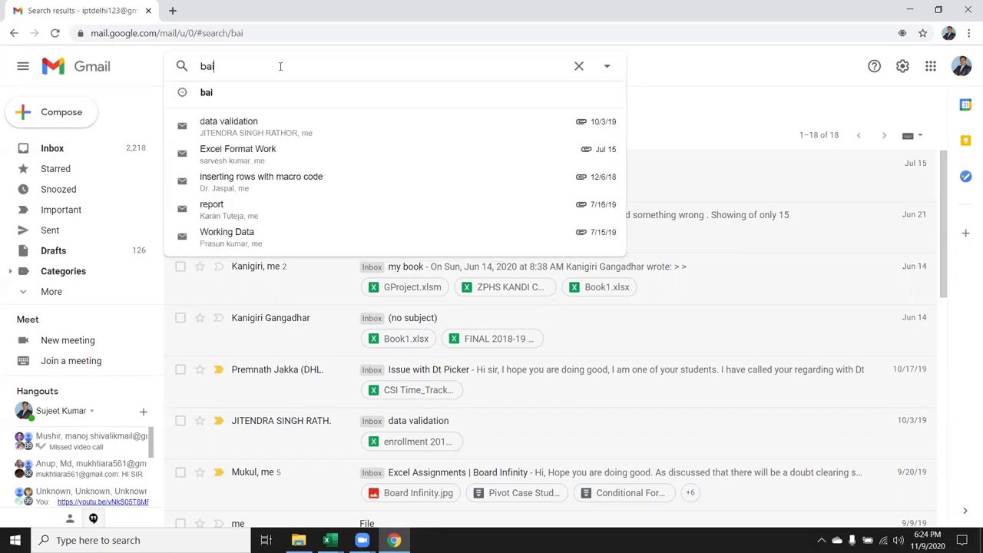
{"action": "key", "text": "BackSpace"}
{"action": "key", "text": "BackSpace"}
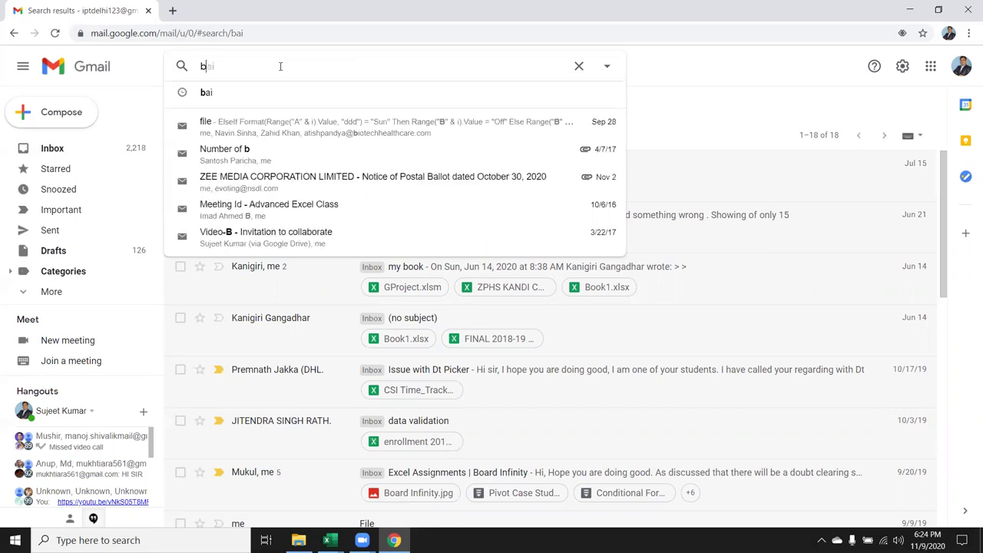
{"action": "type", "text": "ao"}
{"action": "key", "text": "BackSpace"}
{"action": "key", "text": "BackSpace"}
{"action": "type", "text": "io"}
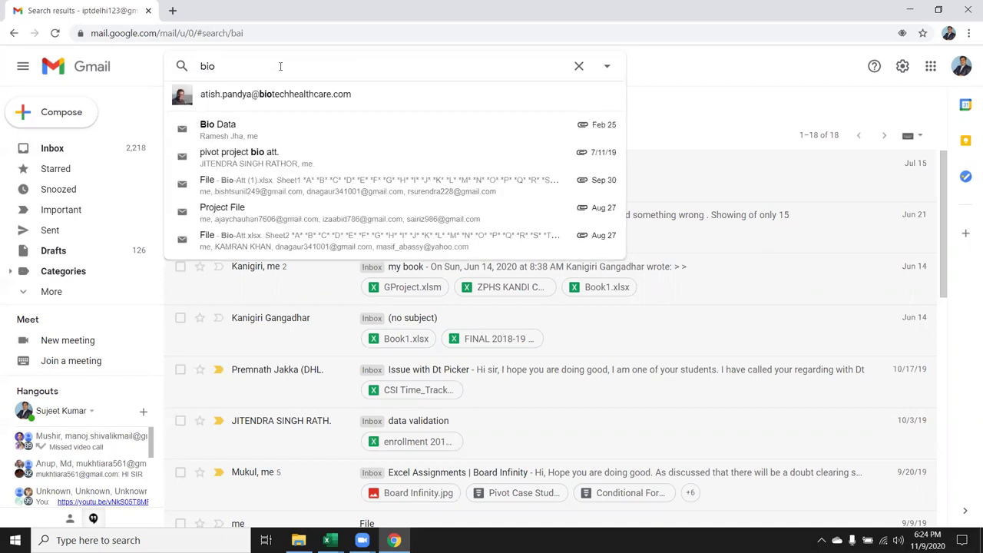
{"action": "key", "text": "Return"}
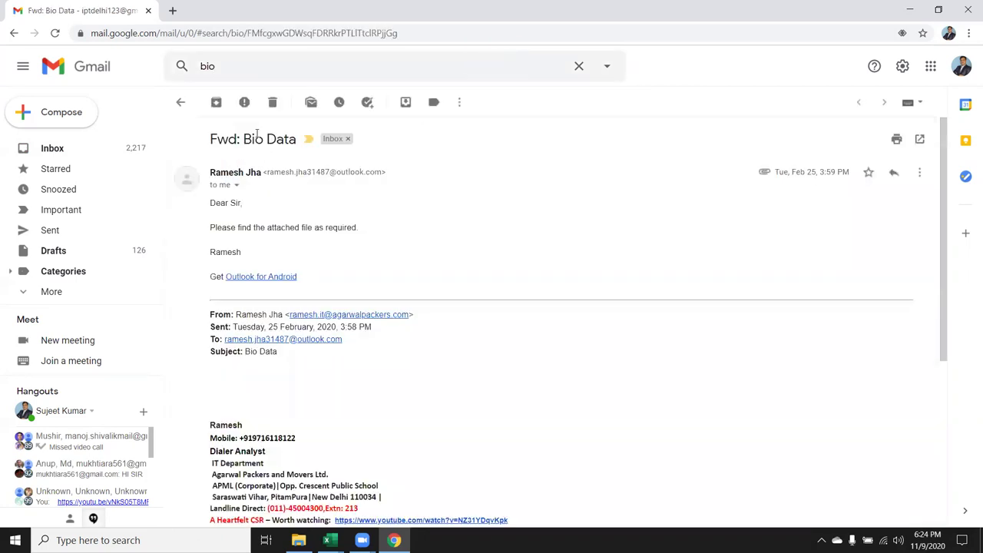
{"action": "scroll", "coordinate": [257, 134], "scroll_direction": "down", "scroll_amount": 2}
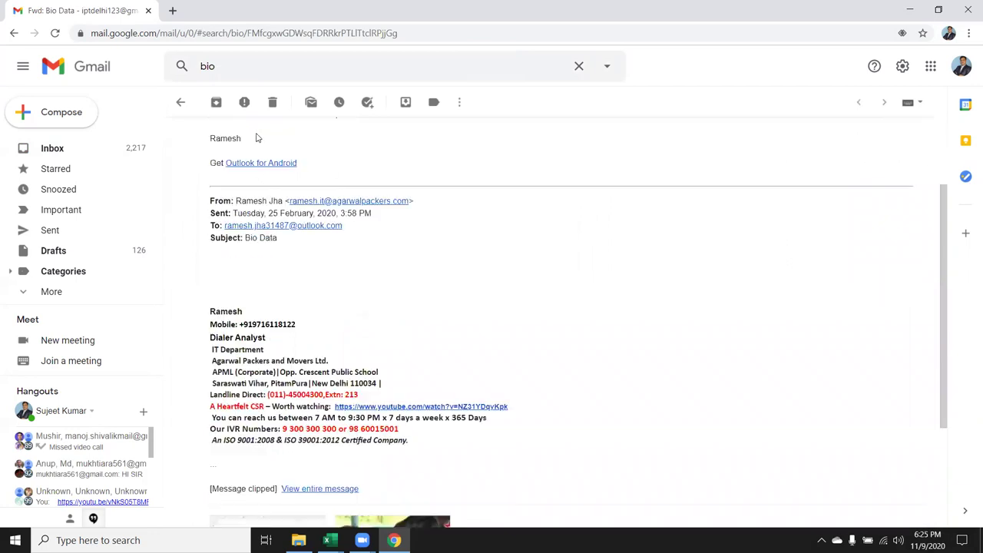
{"action": "scroll", "coordinate": [258, 137], "scroll_direction": "down", "scroll_amount": 3}
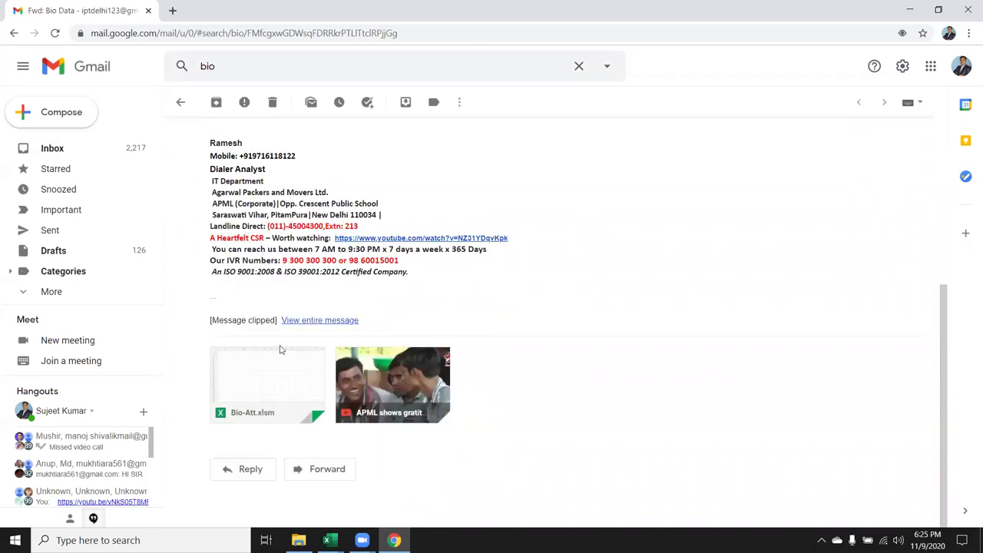
{"action": "left_click", "coordinate": [270, 367]}
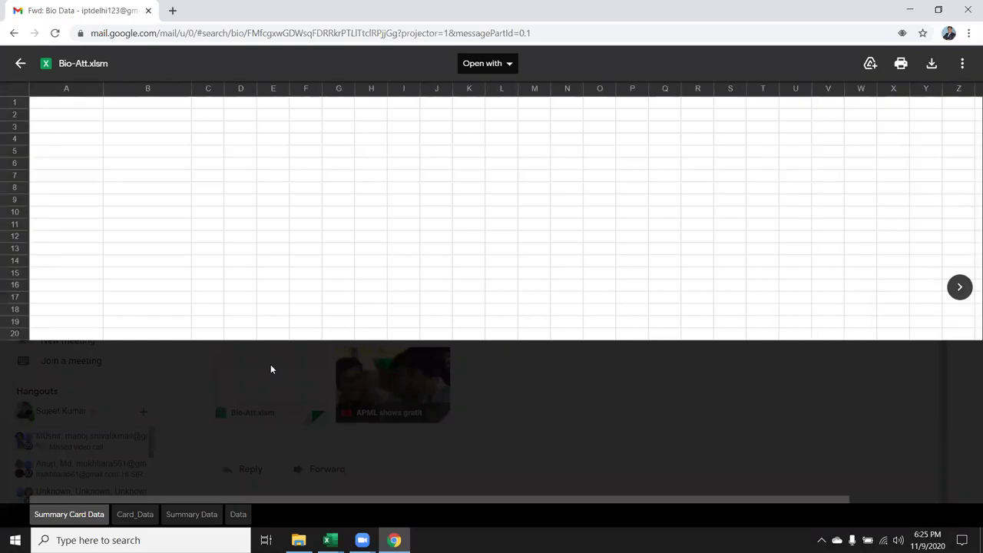
{"action": "left_click", "coordinate": [124, 520]}
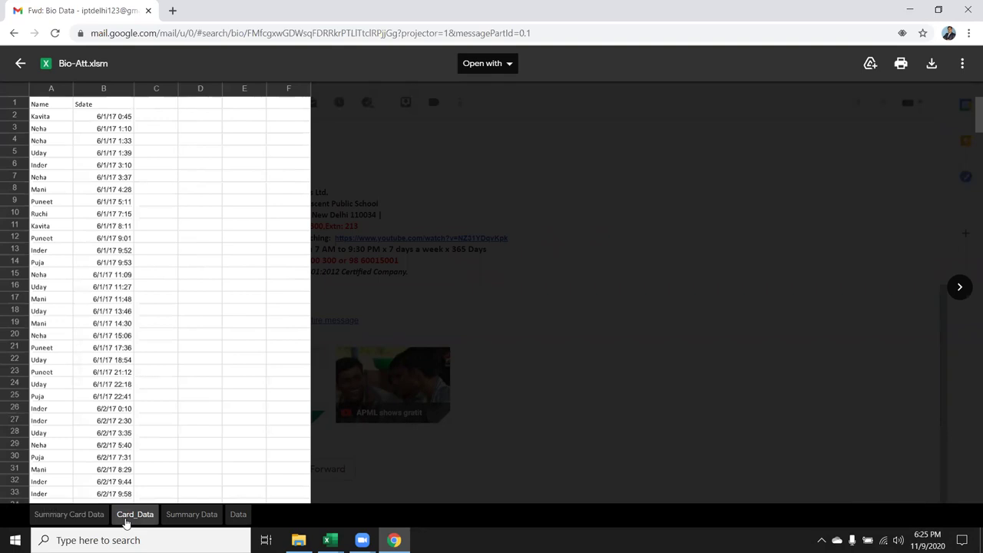
{"action": "mouse_move", "coordinate": [70, 164]}
{"action": "left_mouse_down"}
{"action": "mouse_move", "coordinate": [71, 175]}
{"action": "mouse_move", "coordinate": [94, 173]}
{"action": "left_mouse_up"}
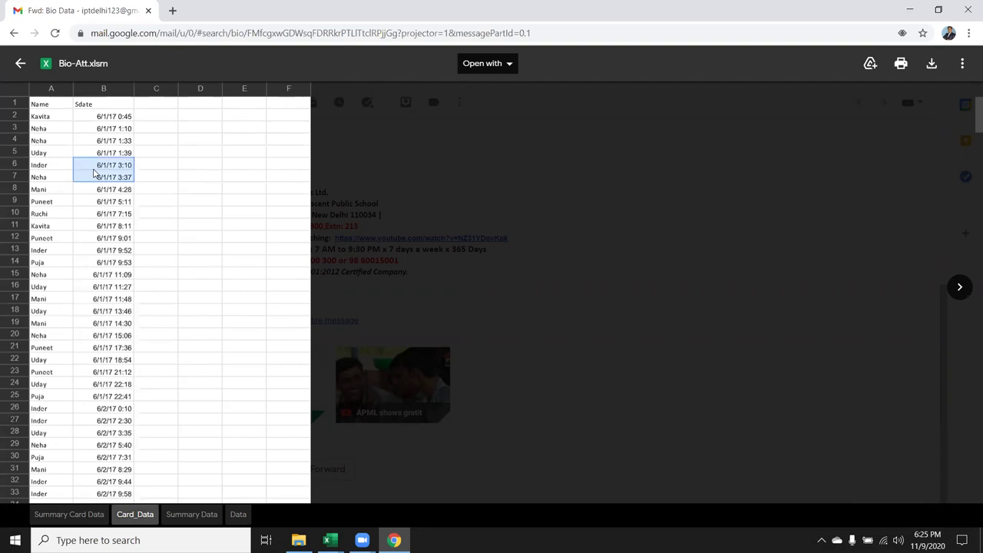
{"action": "left_click", "coordinate": [237, 516]}
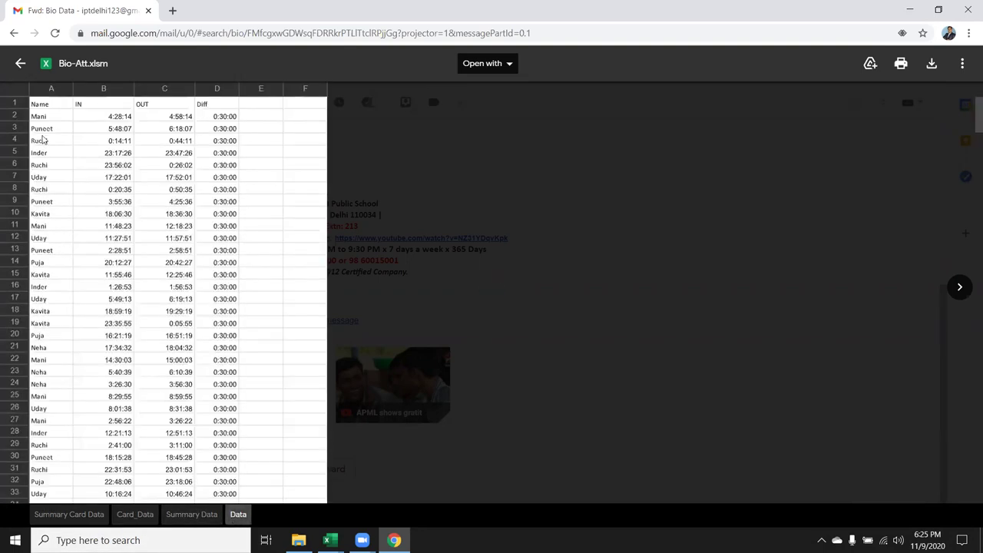
{"action": "left_click", "coordinate": [42, 140]}
{"action": "left_click", "coordinate": [79, 130]}
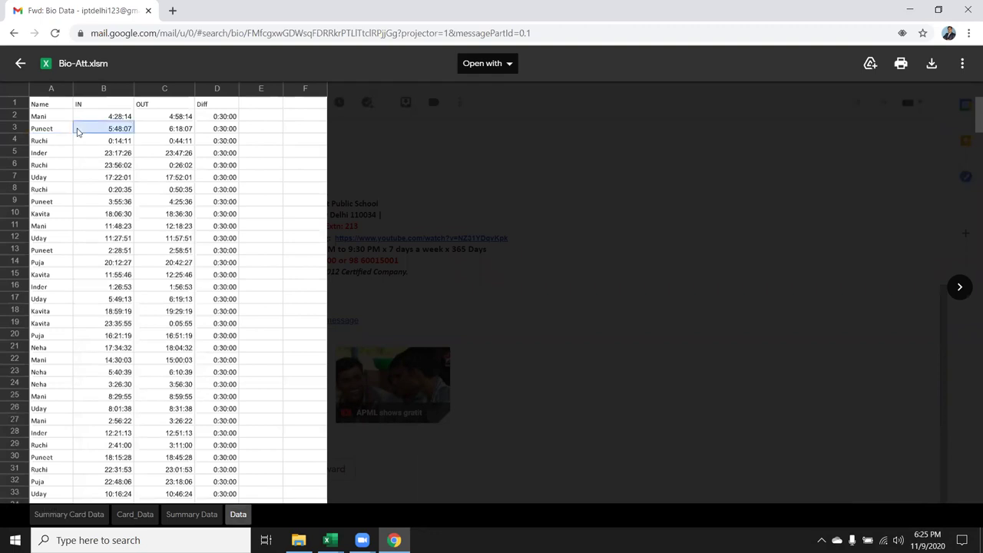
{"action": "left_click", "coordinate": [161, 132]}
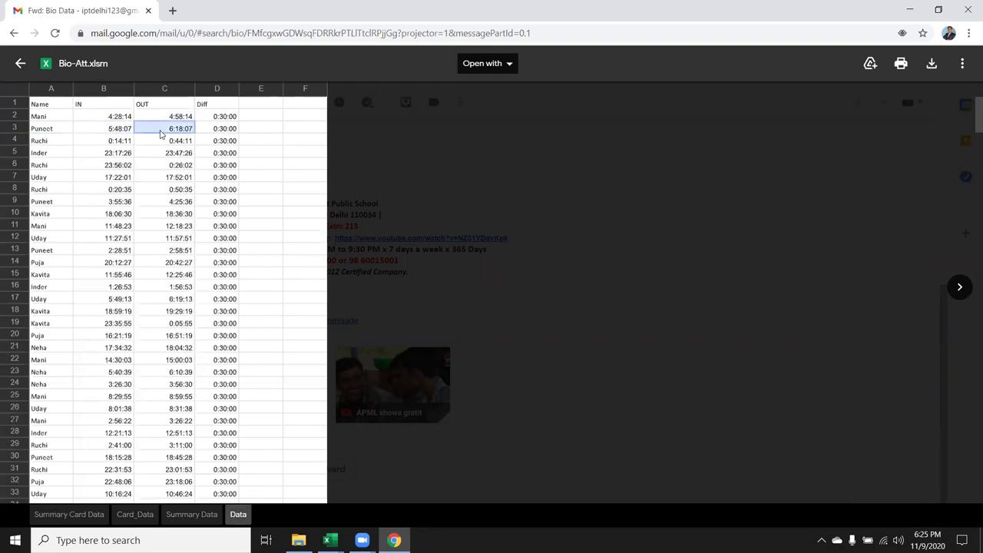
{"action": "left_click", "coordinate": [209, 520]}
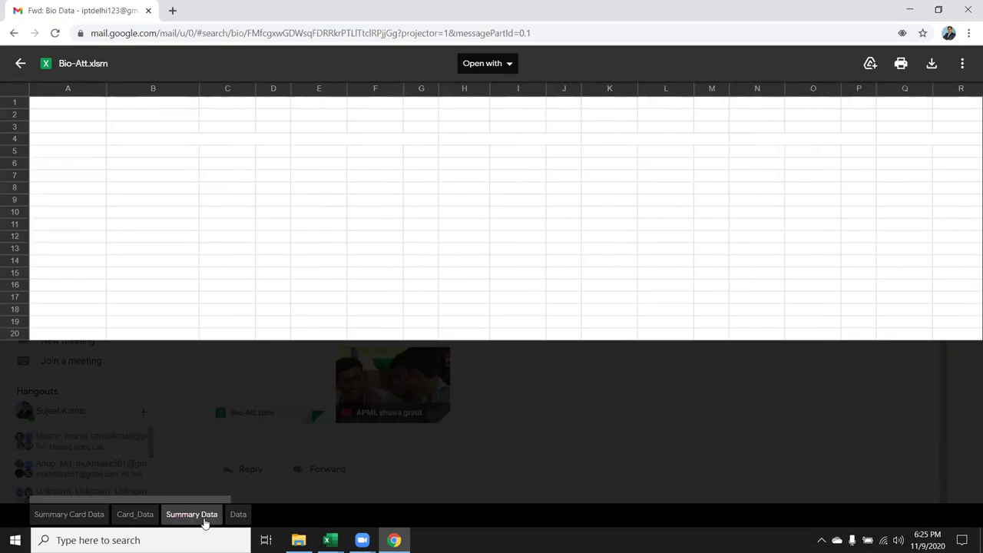
{"action": "left_click", "coordinate": [195, 118]}
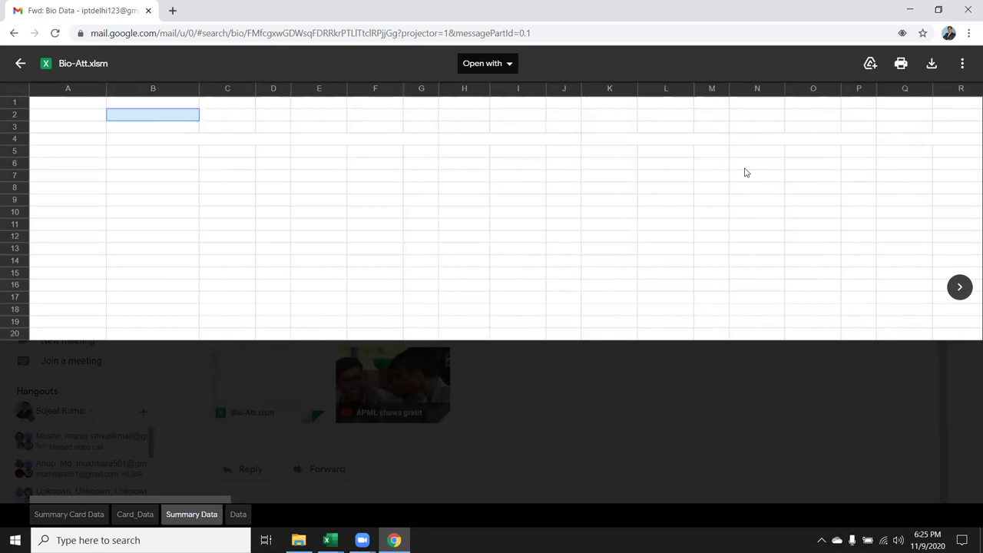
{"action": "key", "text": "Escape"}
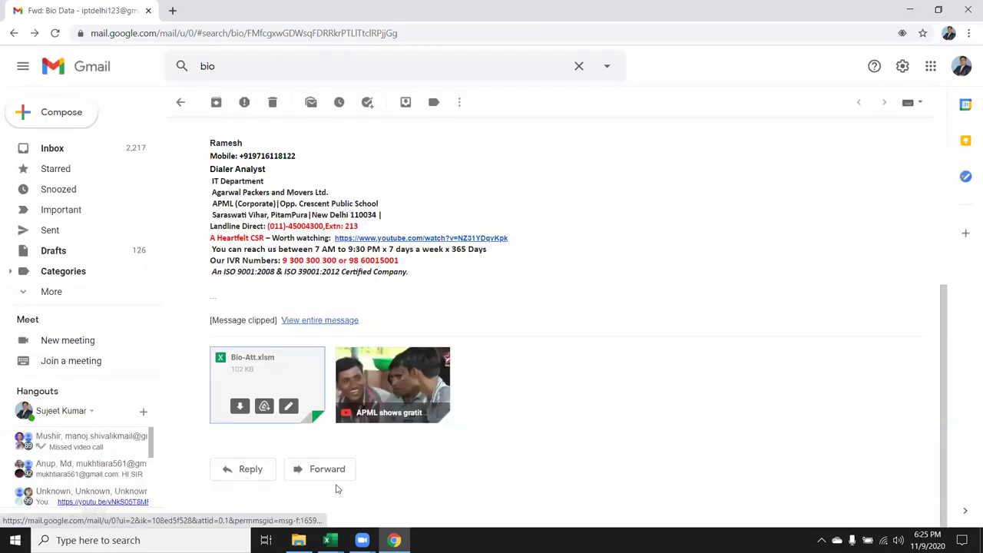
Forward the Bio Data email to the suggested contact, then reopen the Bio-Att.xlsm preview.
{"action": "left_click", "coordinate": [345, 472]}
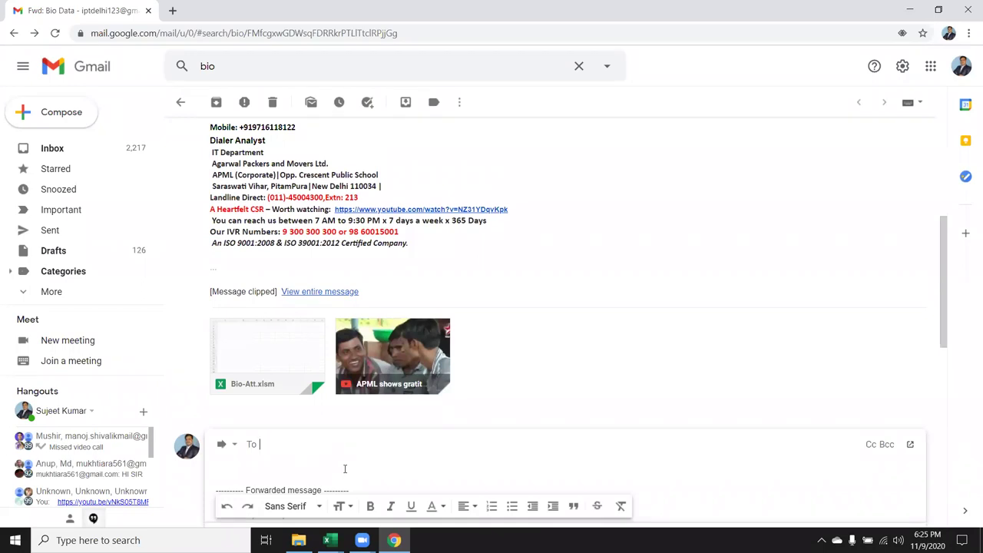
{"action": "type", "text": "r"}
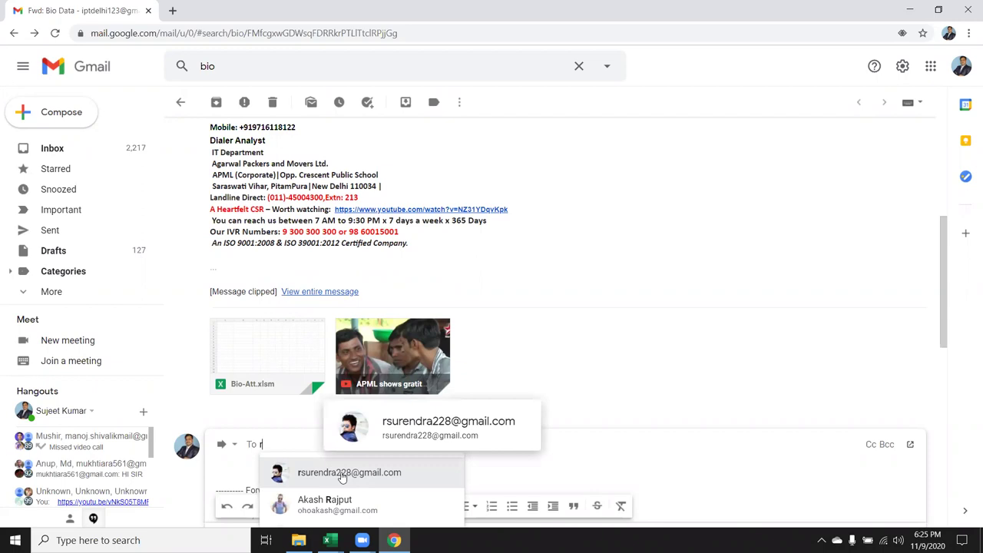
{"action": "type", "text": "ai"}
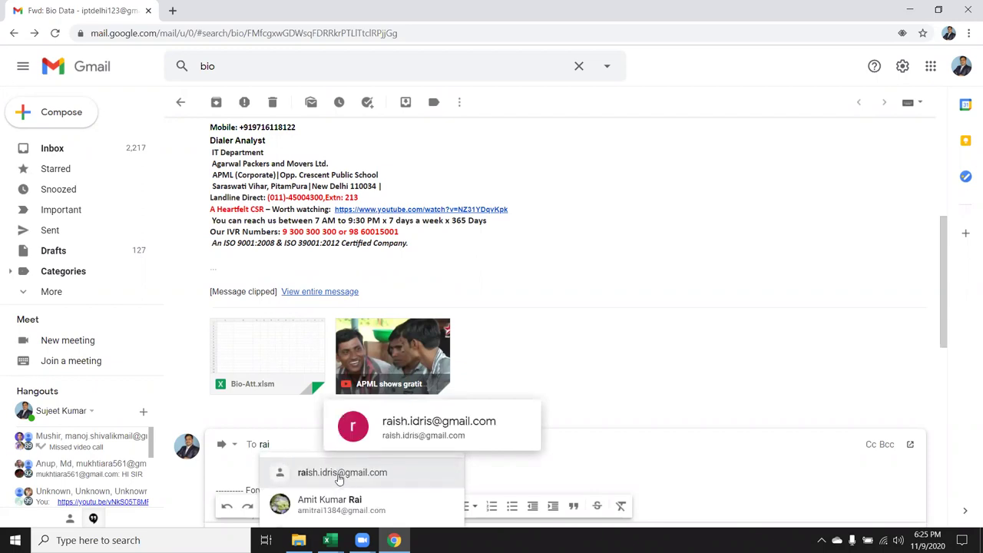
{"action": "left_click", "coordinate": [338, 473]}
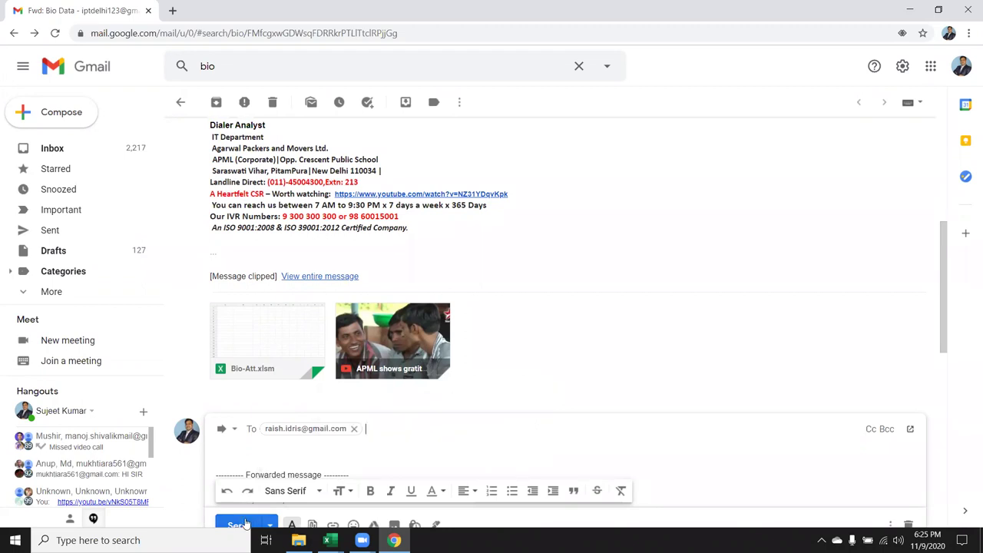
{"action": "left_click", "coordinate": [239, 517]}
{"action": "mouse_move", "coordinate": [298, 540]}
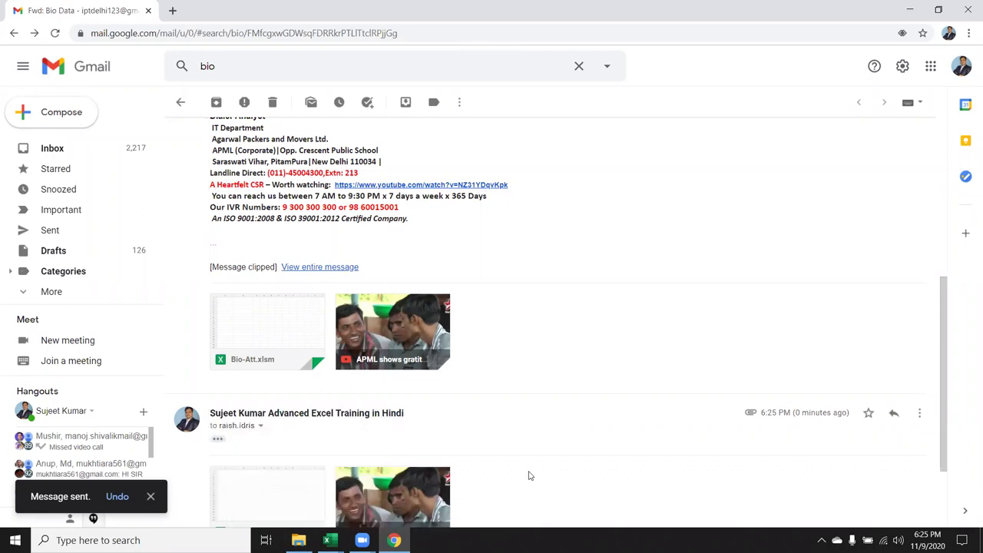
{"action": "left_click", "coordinate": [299, 492]}
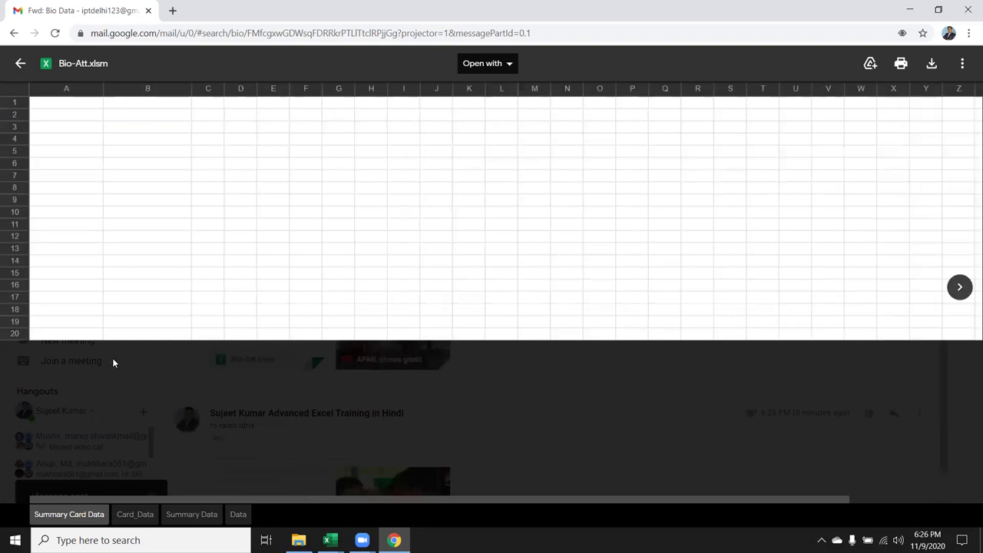
Look over names and dates on the Card_Data sheet of the preview, then show the Data sheet.
{"action": "left_click", "coordinate": [132, 514]}
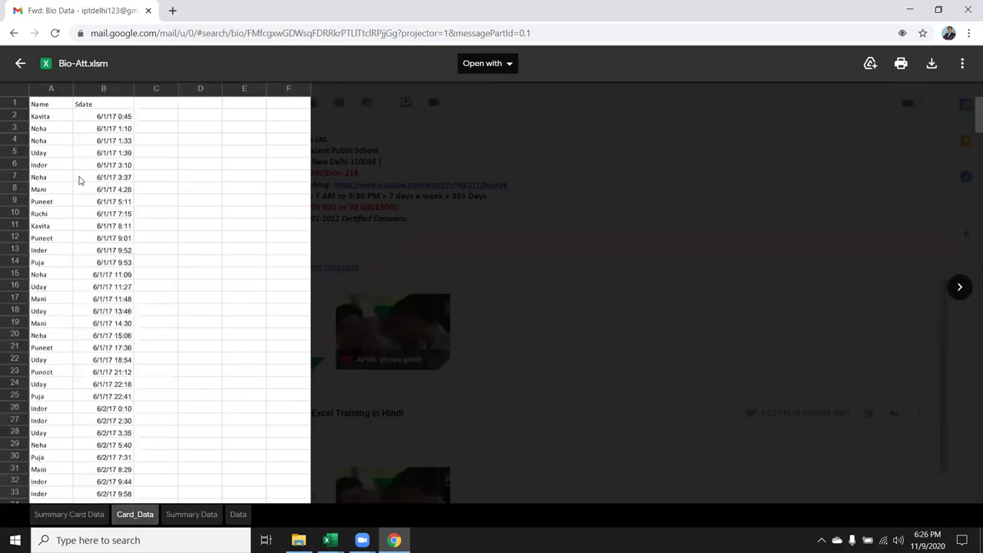
{"action": "left_click", "coordinate": [68, 156]}
{"action": "left_click", "coordinate": [97, 164]}
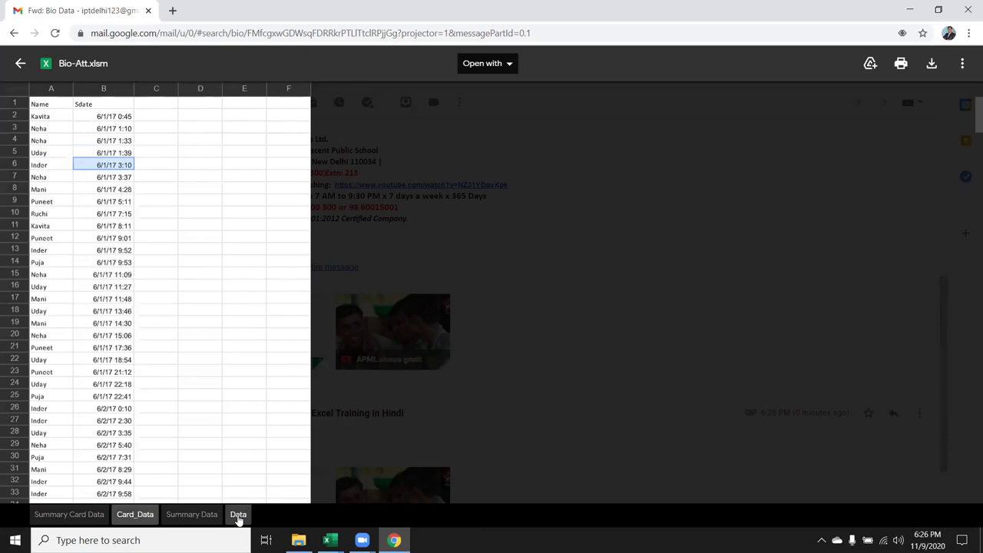
{"action": "left_click", "coordinate": [238, 514]}
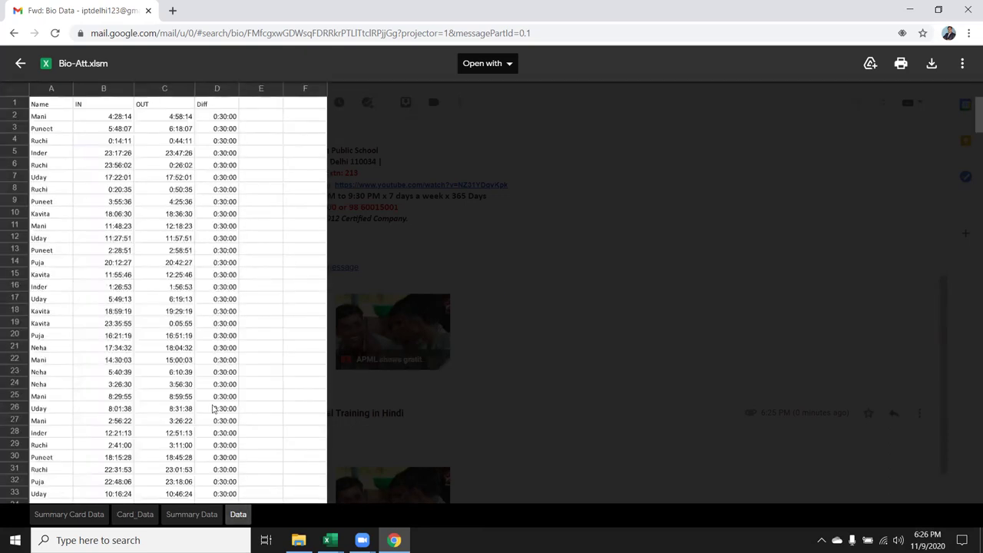